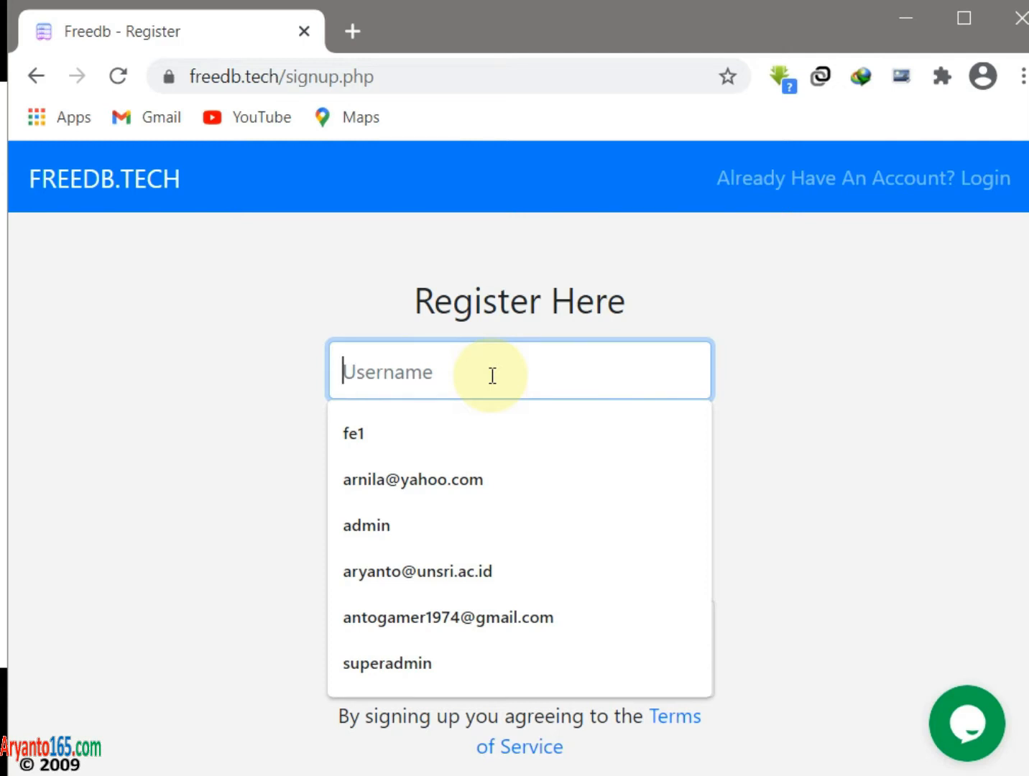
- Enter the chosen username, your e-mail address and the account password in the sign-up form
{"action": "type", "text": "pak"}
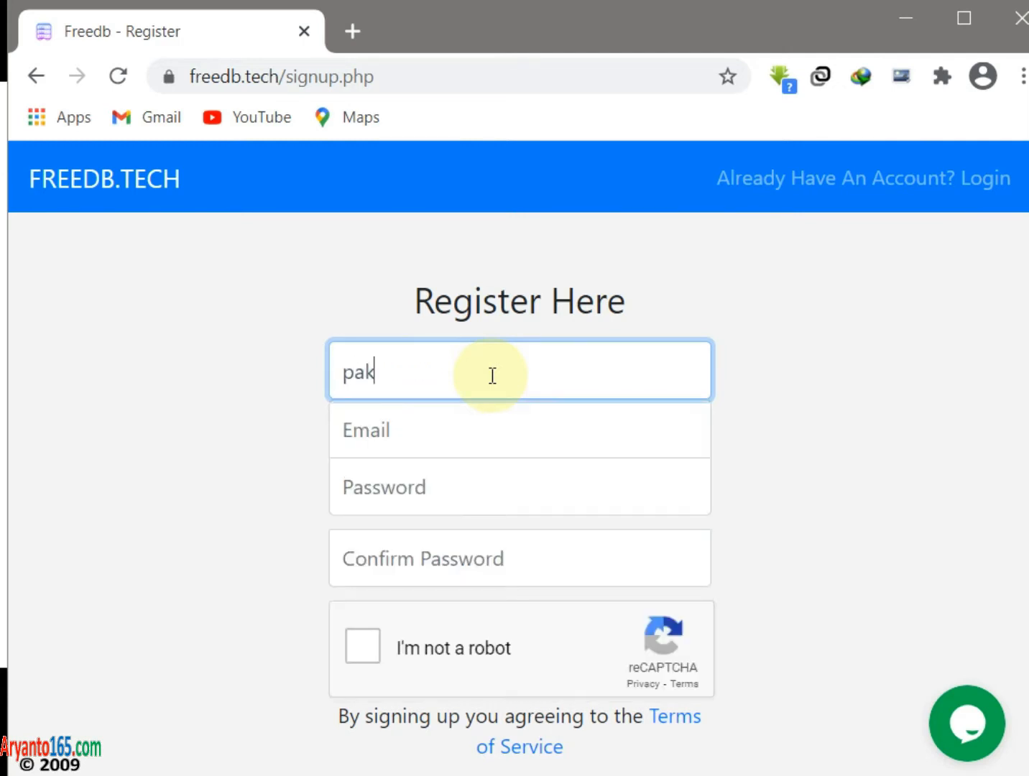
{"action": "type", "text": "aryanto"}
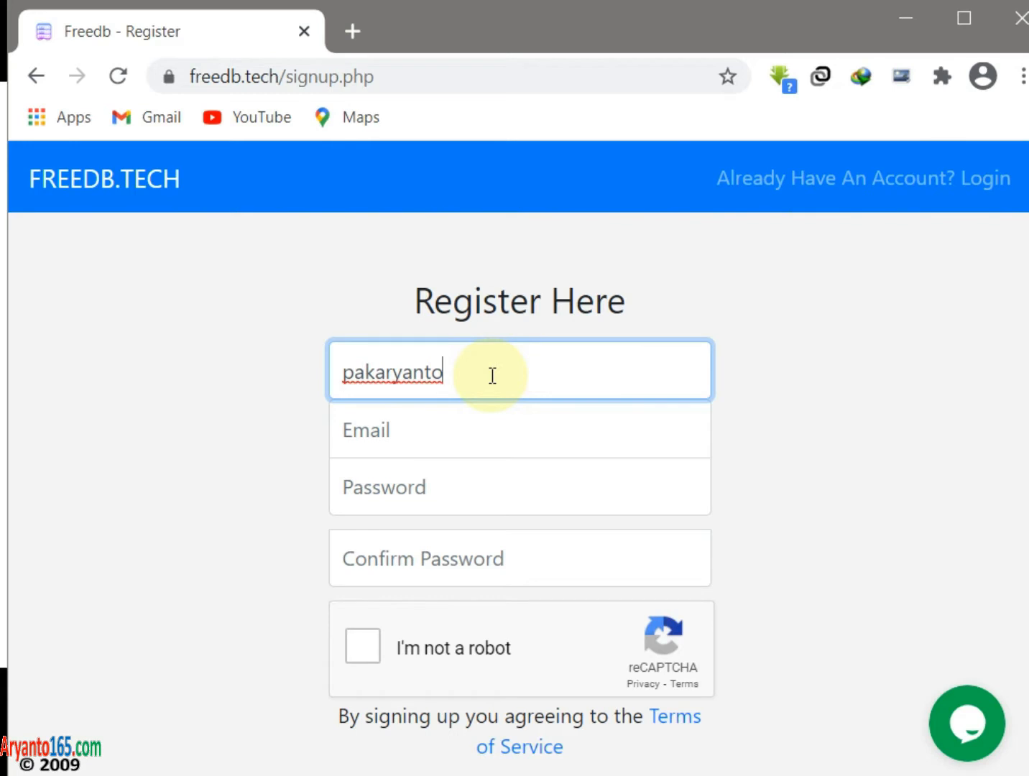
{"action": "key", "text": "Tab"}
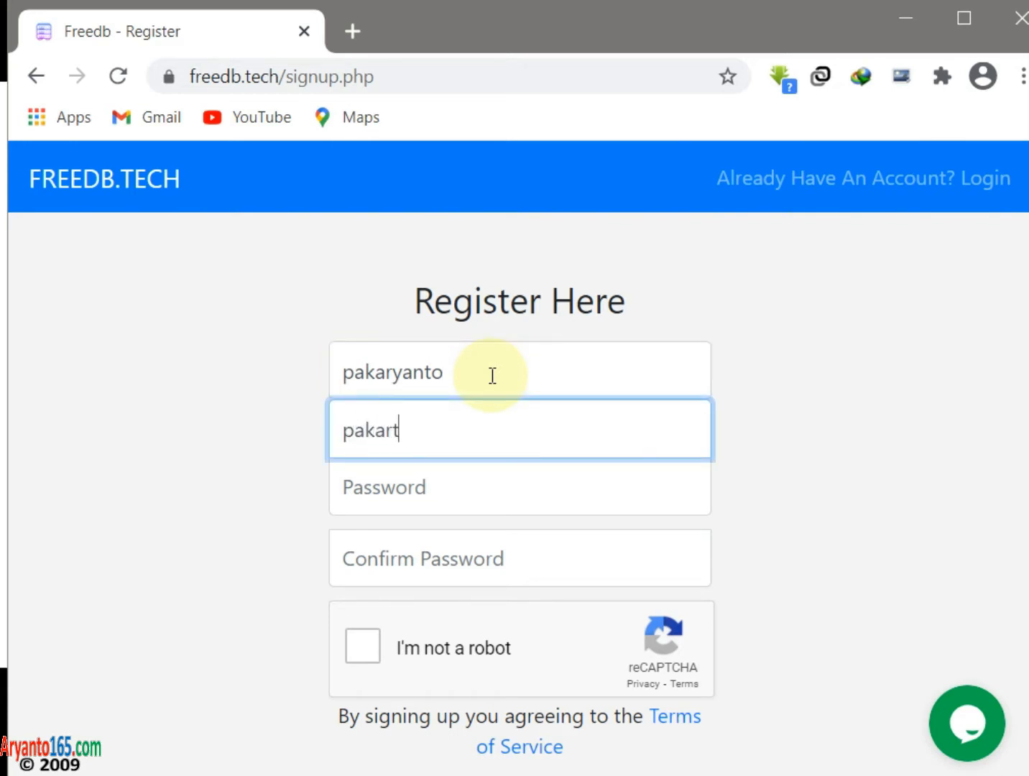
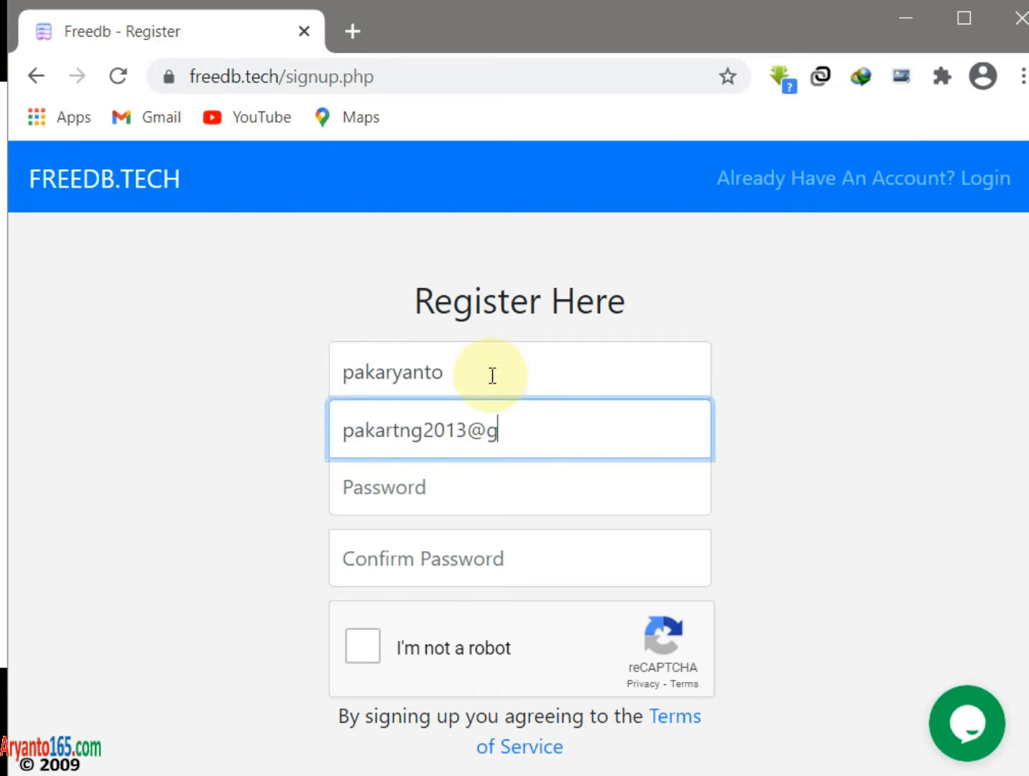
{"action": "key", "text": "Tab"}
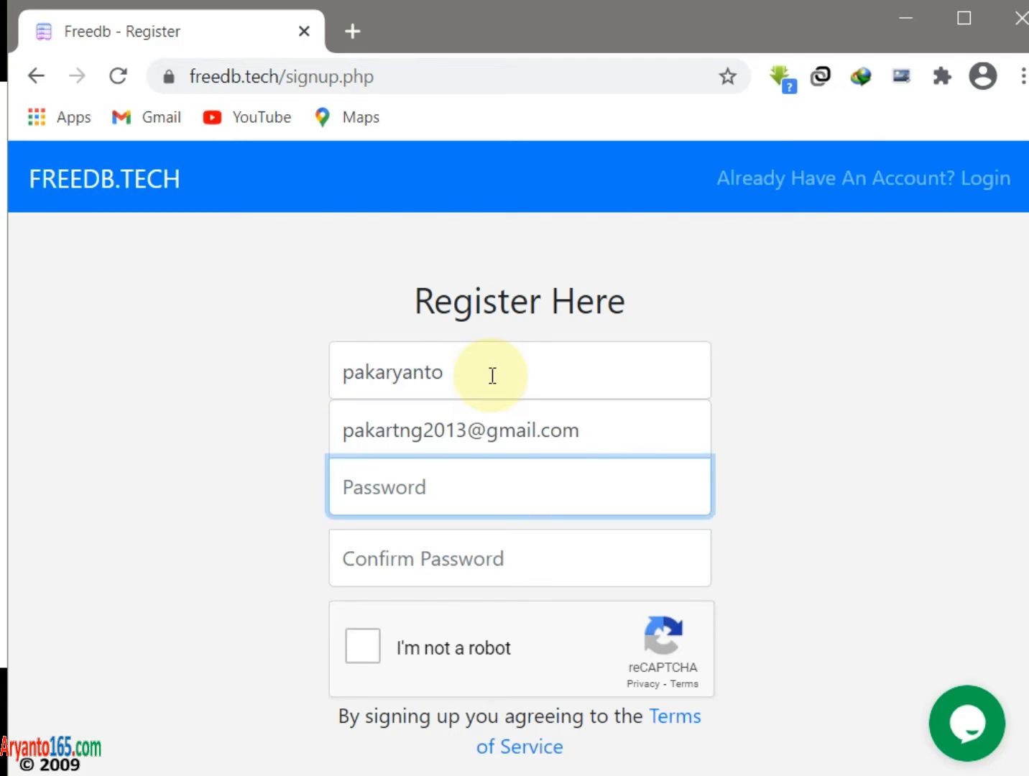
{"action": "type", "text": "p"}
{"action": "type", "text": "••"}
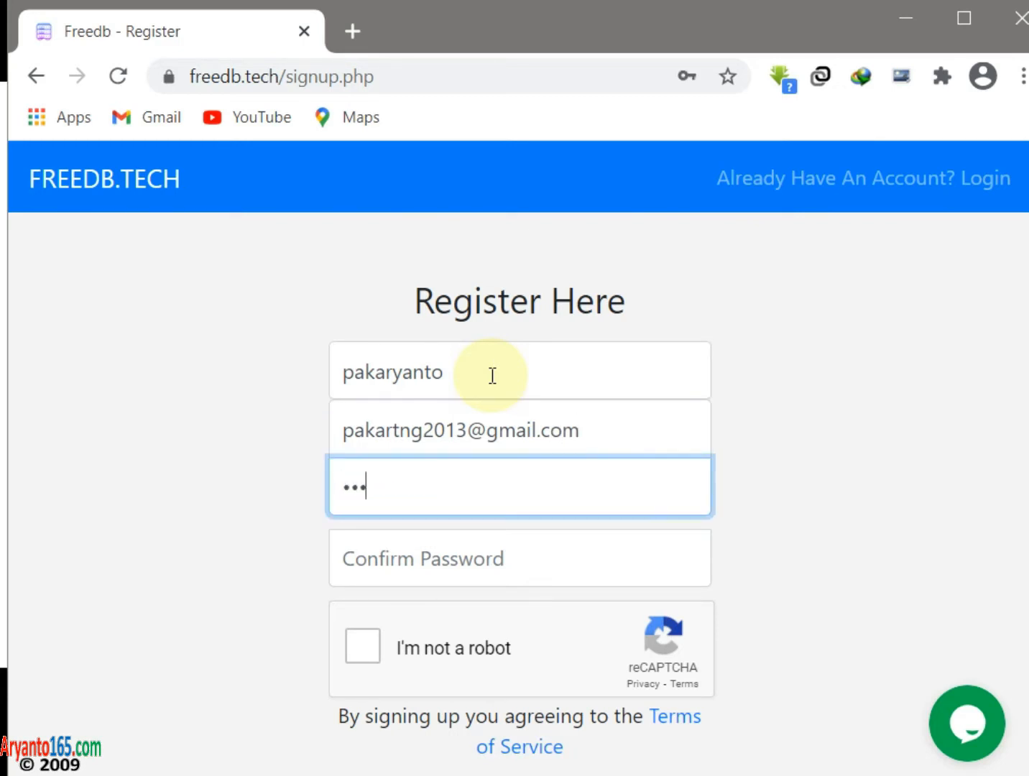
{"action": "type", "text": "••••••"}
{"action": "key", "text": "Tab"}
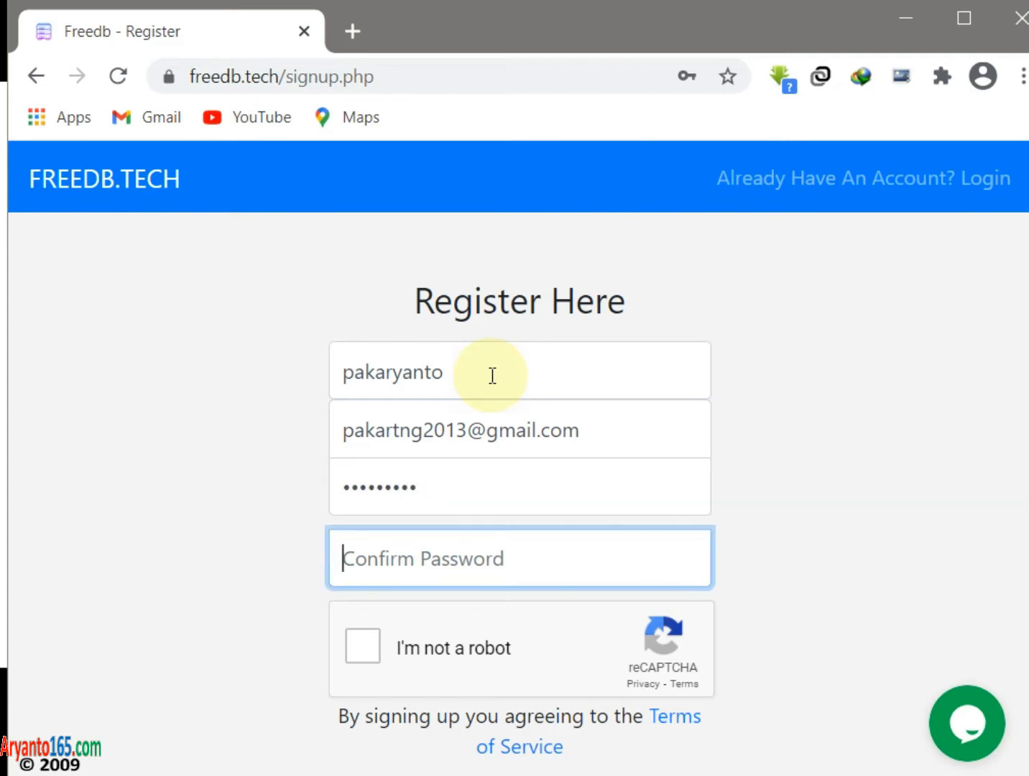
{"action": "type", "text": "•••••••••"}
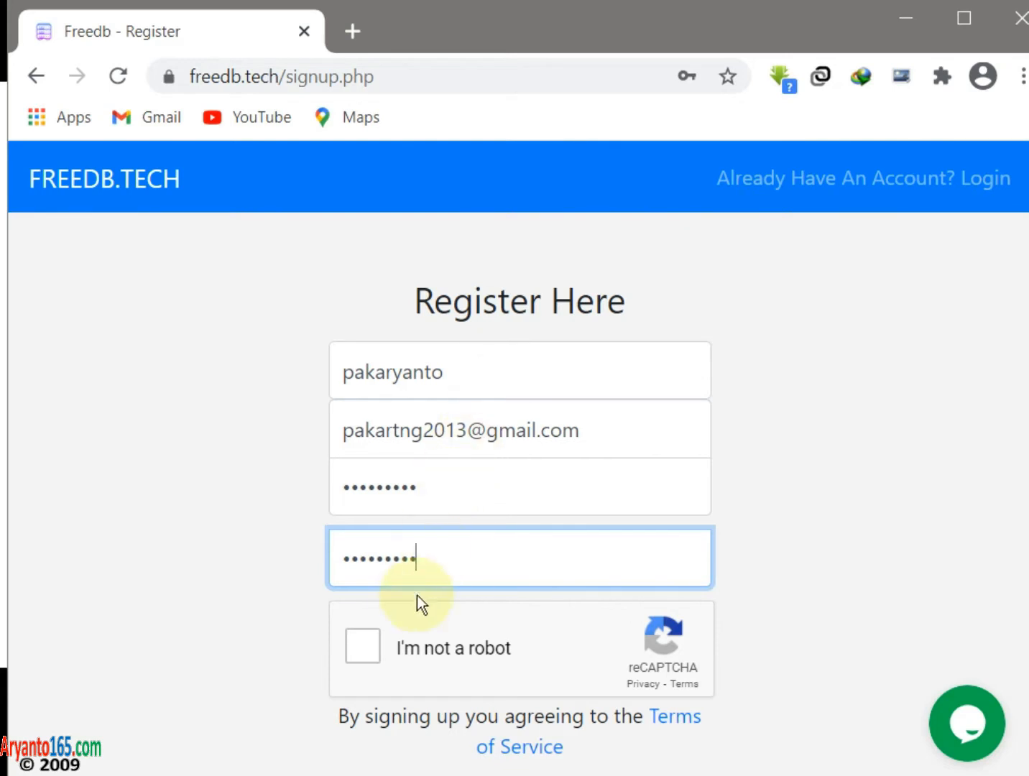
- Pass the reCAPTCHA check, submit the registration, and look over the new Free Users Dashboard
{"action": "left_click", "coordinate": [379, 645]}
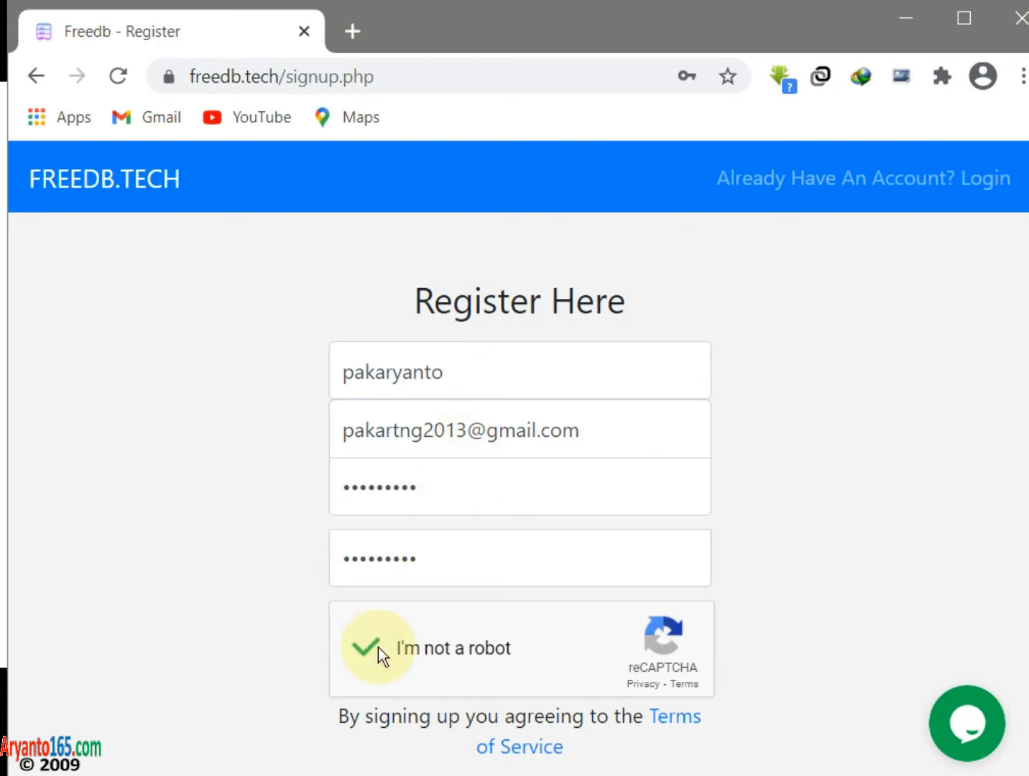
{"action": "scroll", "coordinate": [672, 556], "scroll_direction": "down", "scroll_amount": 1}
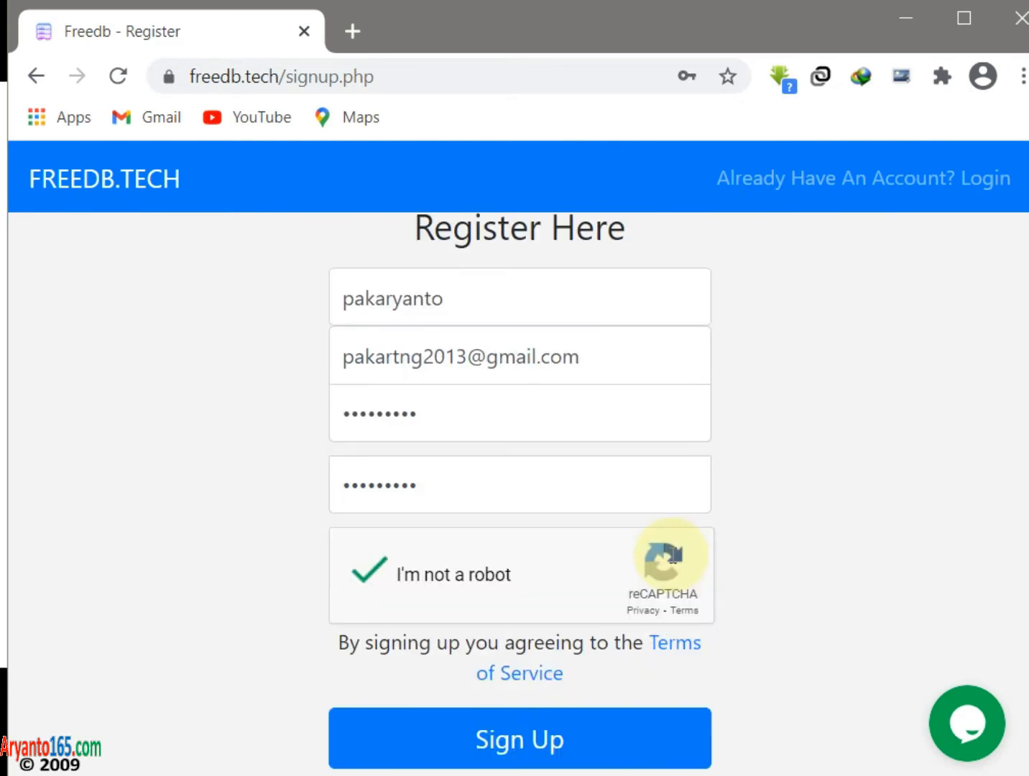
{"action": "left_click", "coordinate": [523, 740]}
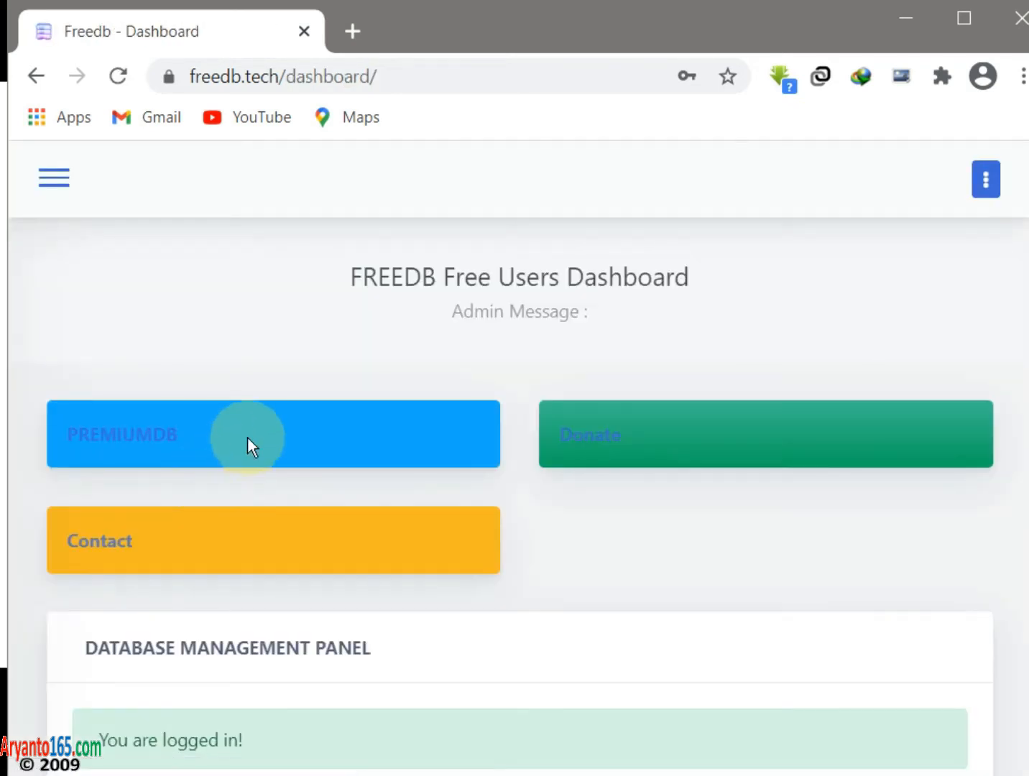
{"action": "scroll", "coordinate": [374, 348], "scroll_direction": "down", "scroll_amount": 3}
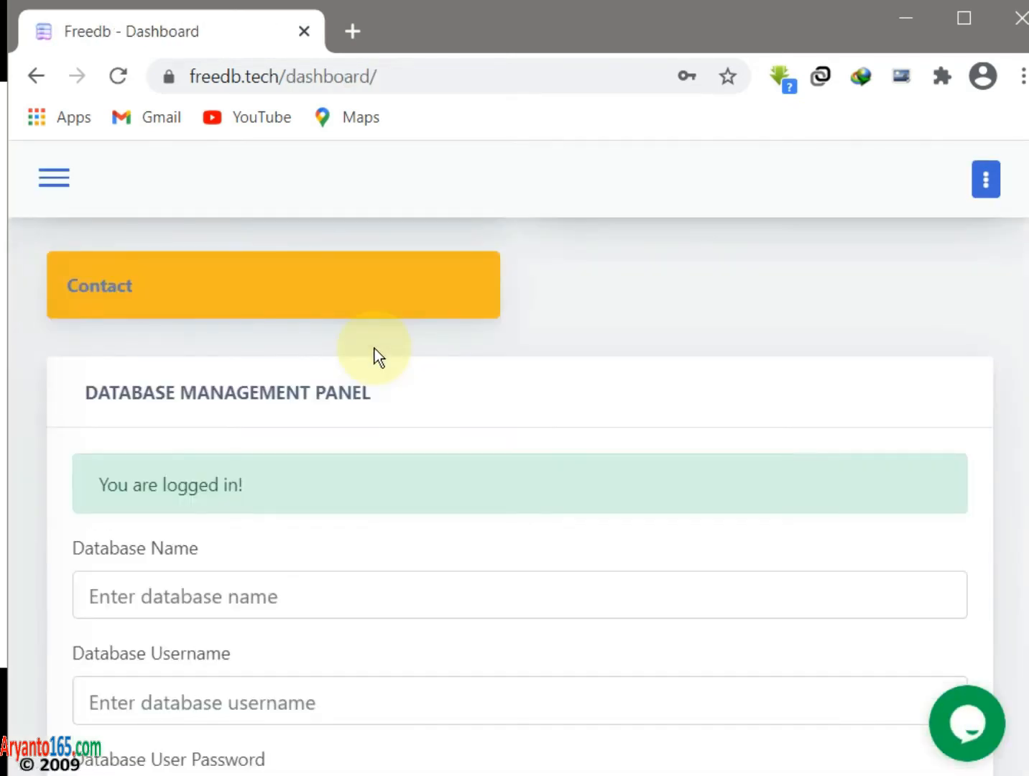
{"action": "scroll", "coordinate": [246, 510], "scroll_direction": "down", "scroll_amount": 3}
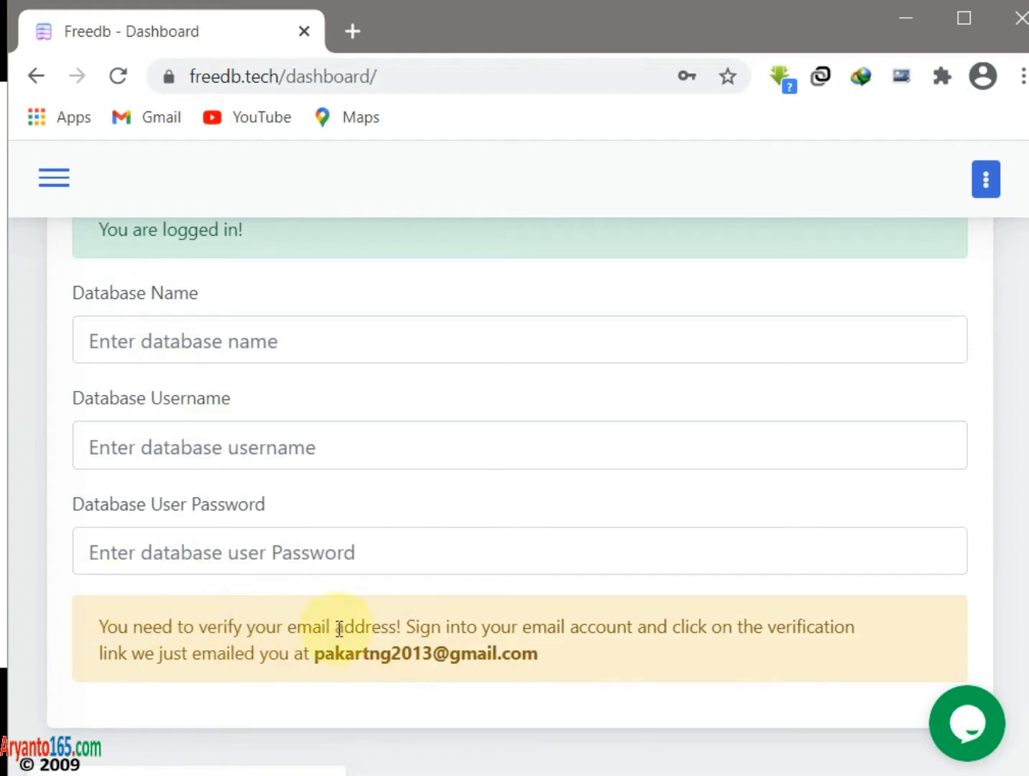
- Sign in to Gmail in a new tab with the registering account and its password
{"action": "left_click", "coordinate": [351, 31]}
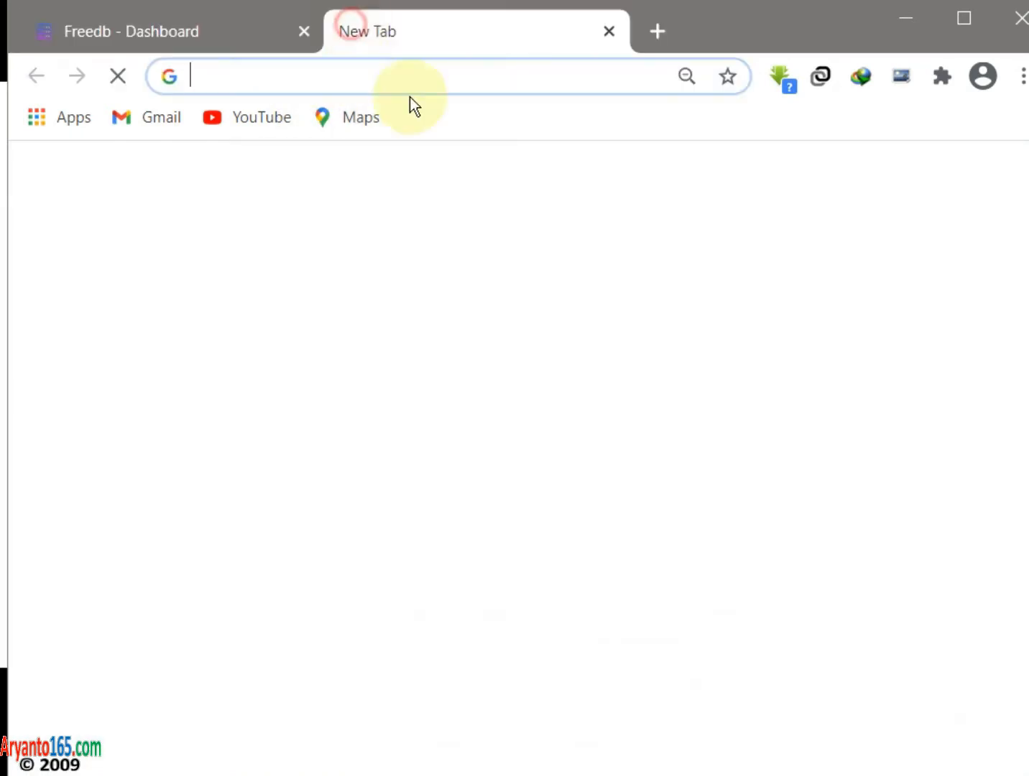
{"action": "type", "text": "mail."}
{"action": "key", "text": "Return"}
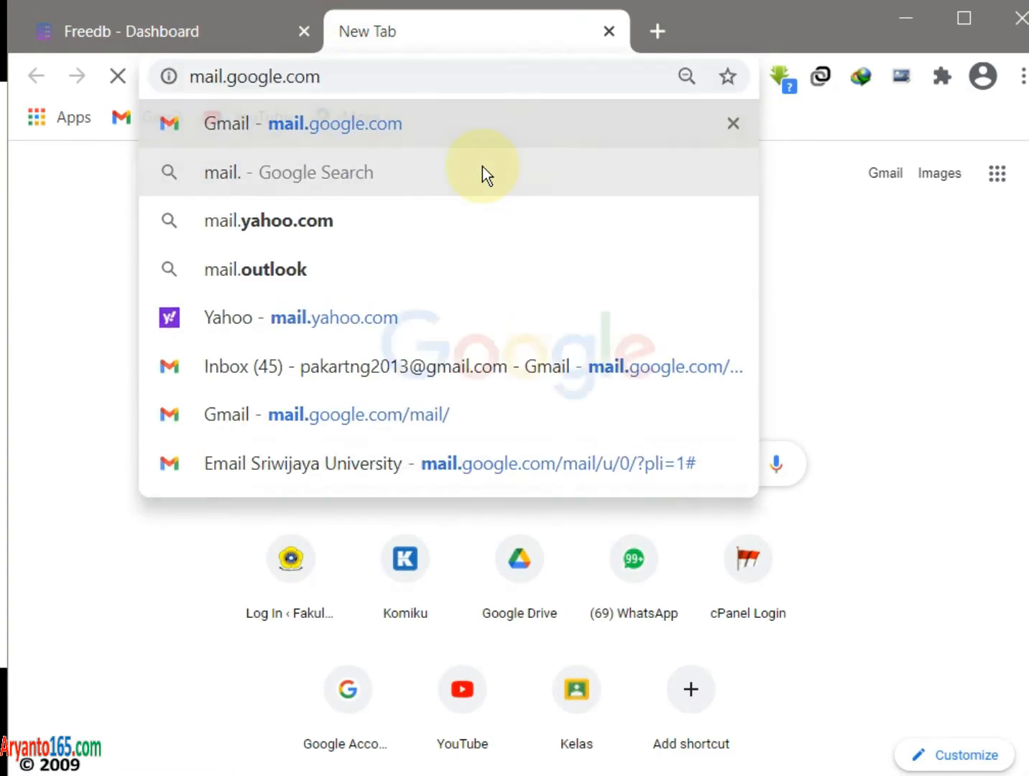
{"action": "scroll", "coordinate": [482, 401], "scroll_direction": "down", "scroll_amount": 3}
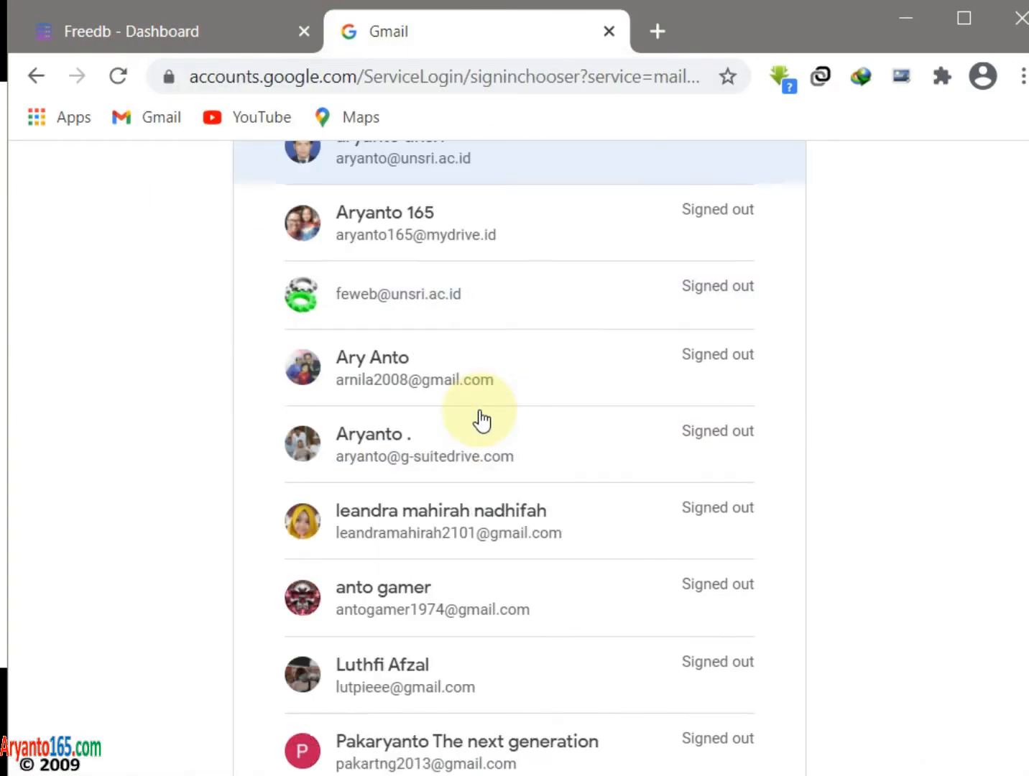
{"action": "scroll", "coordinate": [482, 422], "scroll_direction": "down", "scroll_amount": 3}
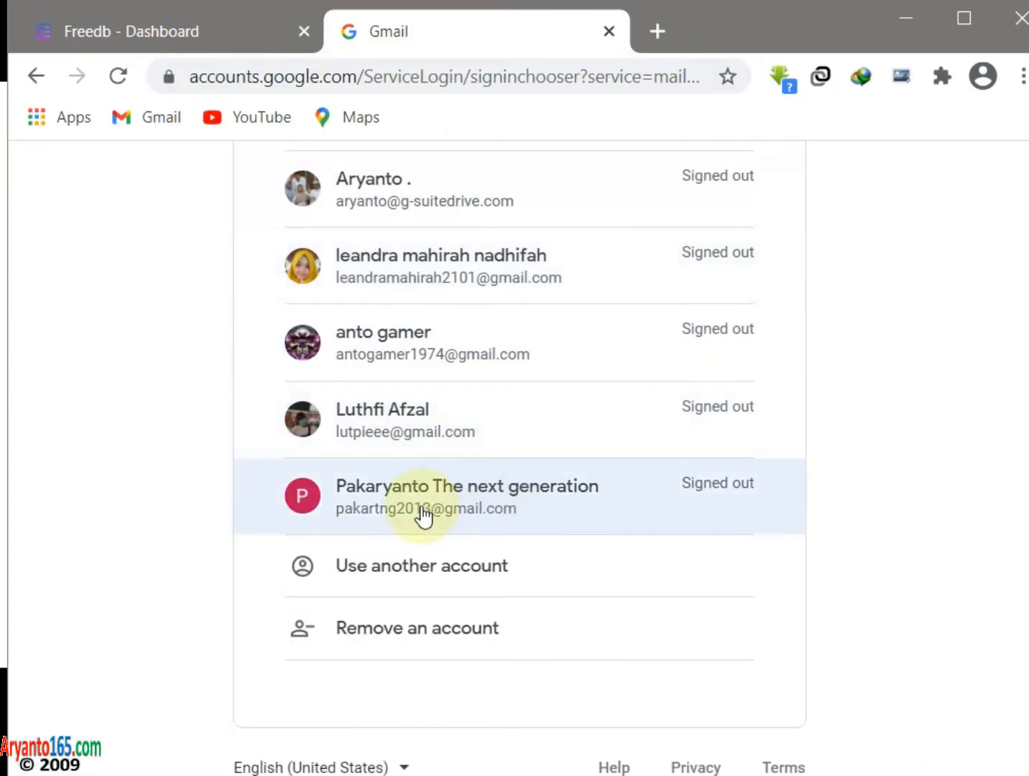
{"action": "left_click", "coordinate": [505, 503]}
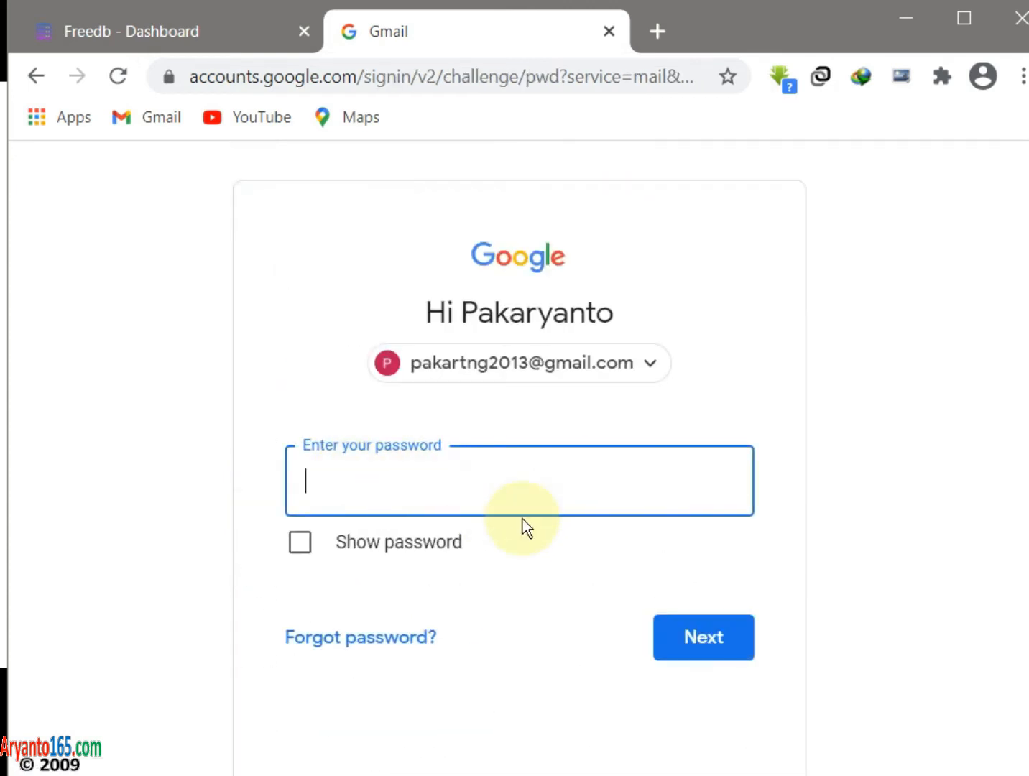
{"action": "type", "text": "•••••"}
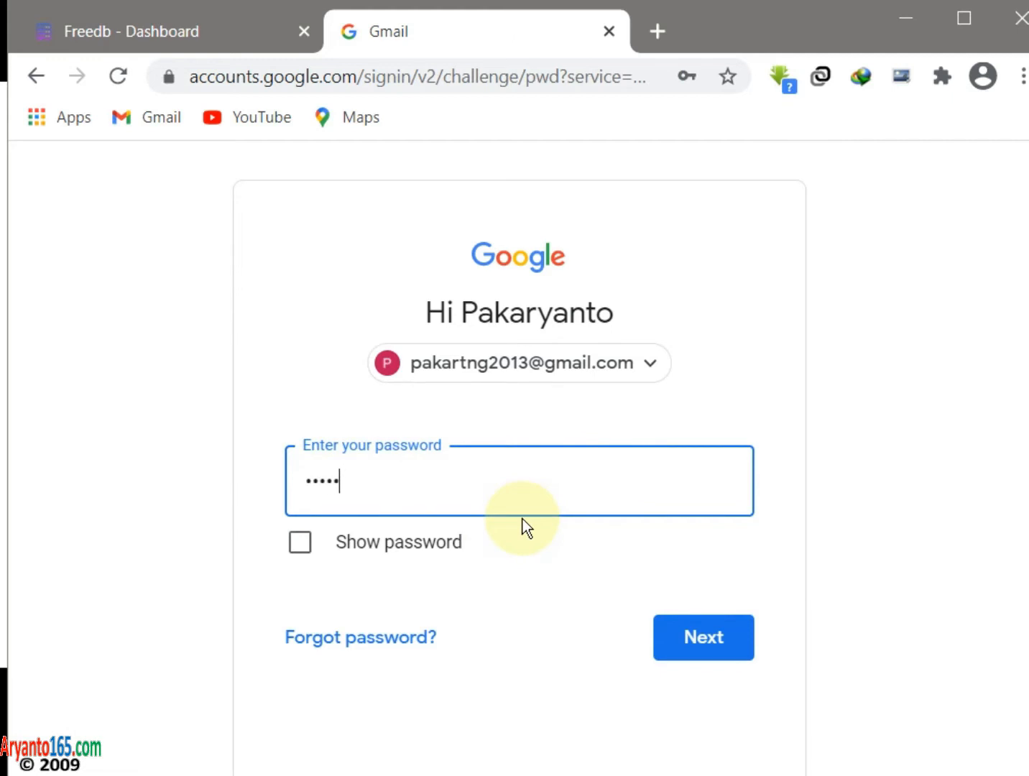
{"action": "type", "text": "•••"}
{"action": "left_click", "coordinate": [695, 642]}
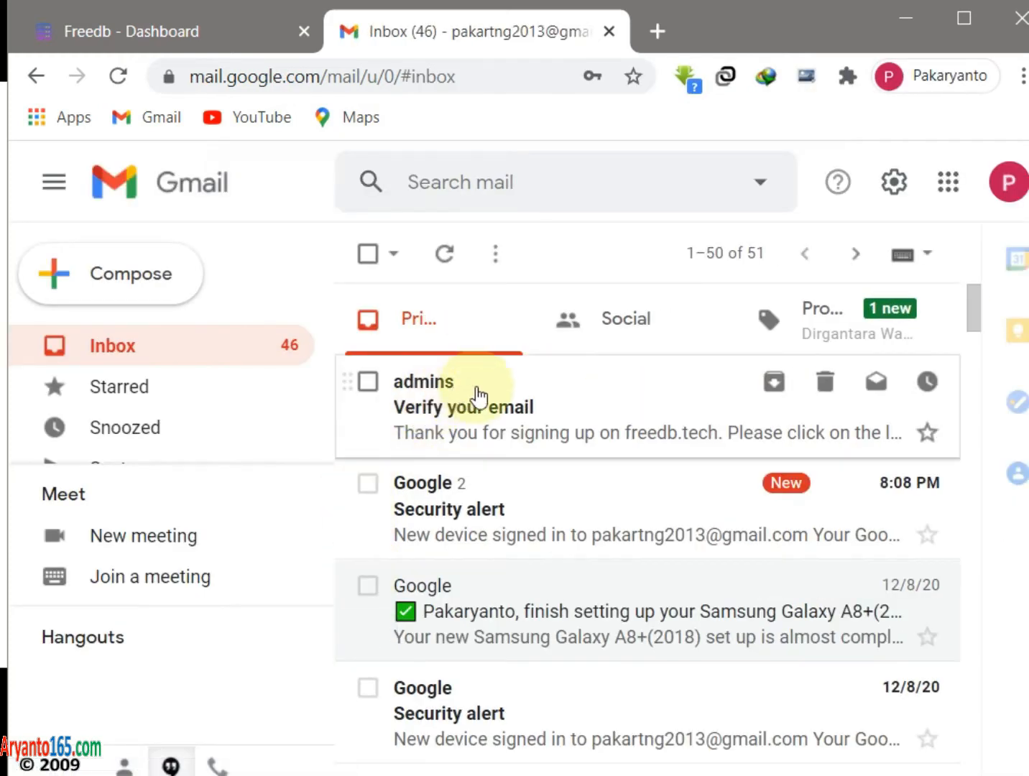
- Open the 'Verify your email' message from freedb.tech and follow its verification link
{"action": "left_click", "coordinate": [565, 400]}
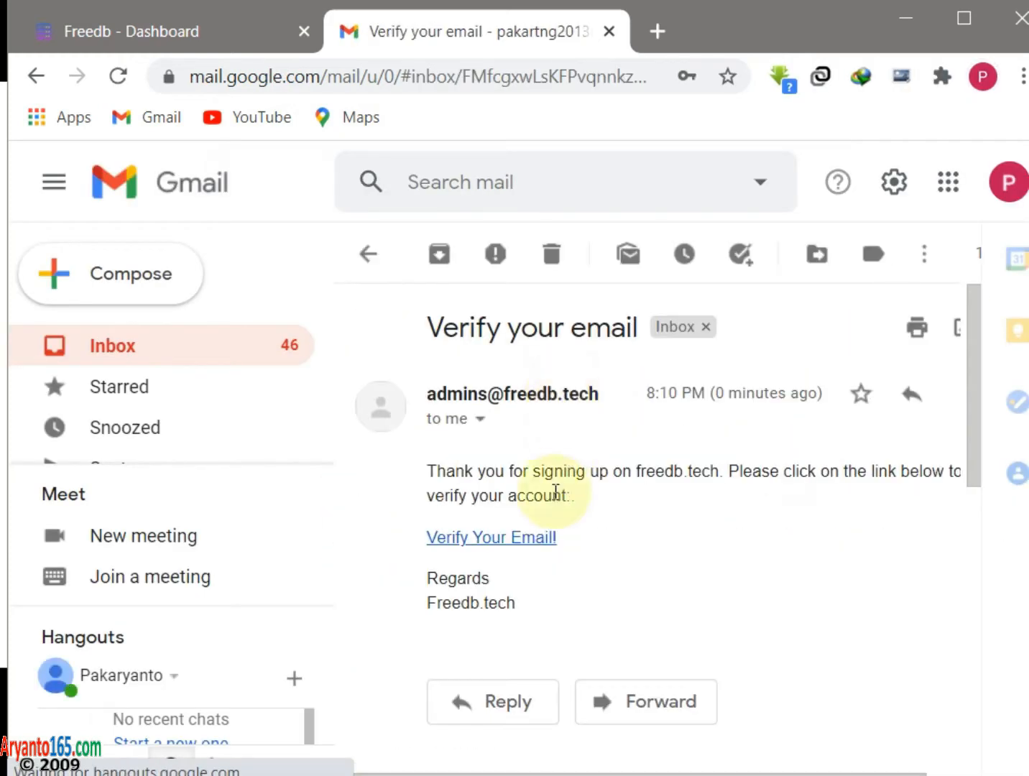
{"action": "left_click", "coordinate": [518, 538]}
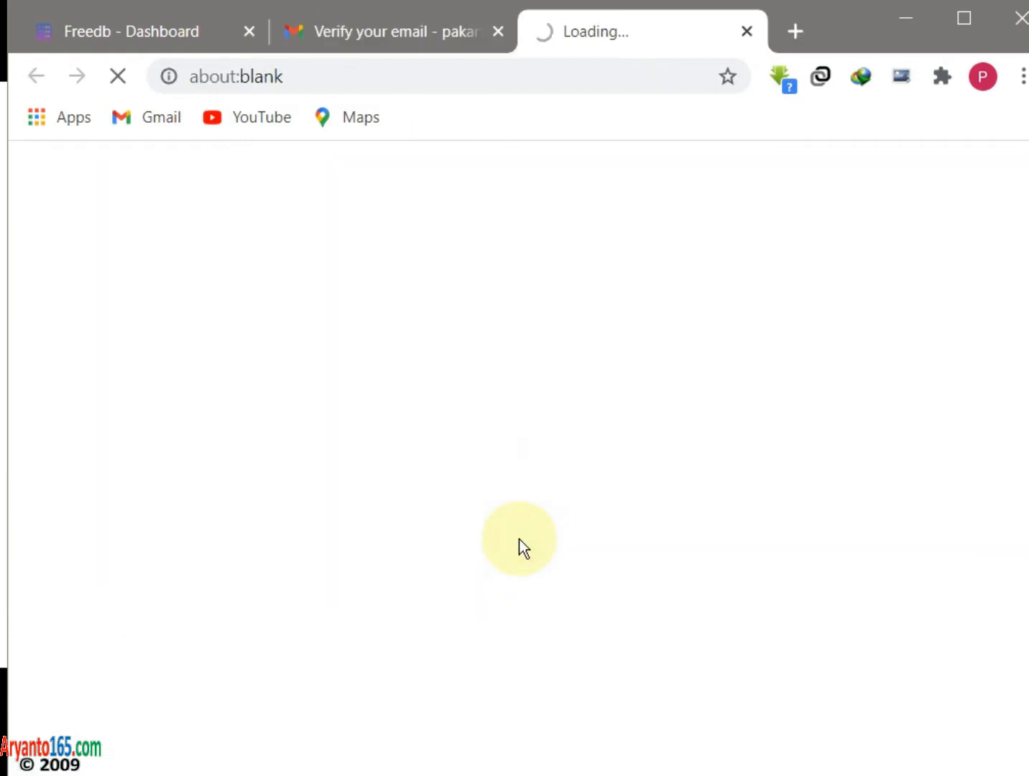
{"action": "scroll", "coordinate": [389, 443], "scroll_direction": "down", "scroll_amount": 5}
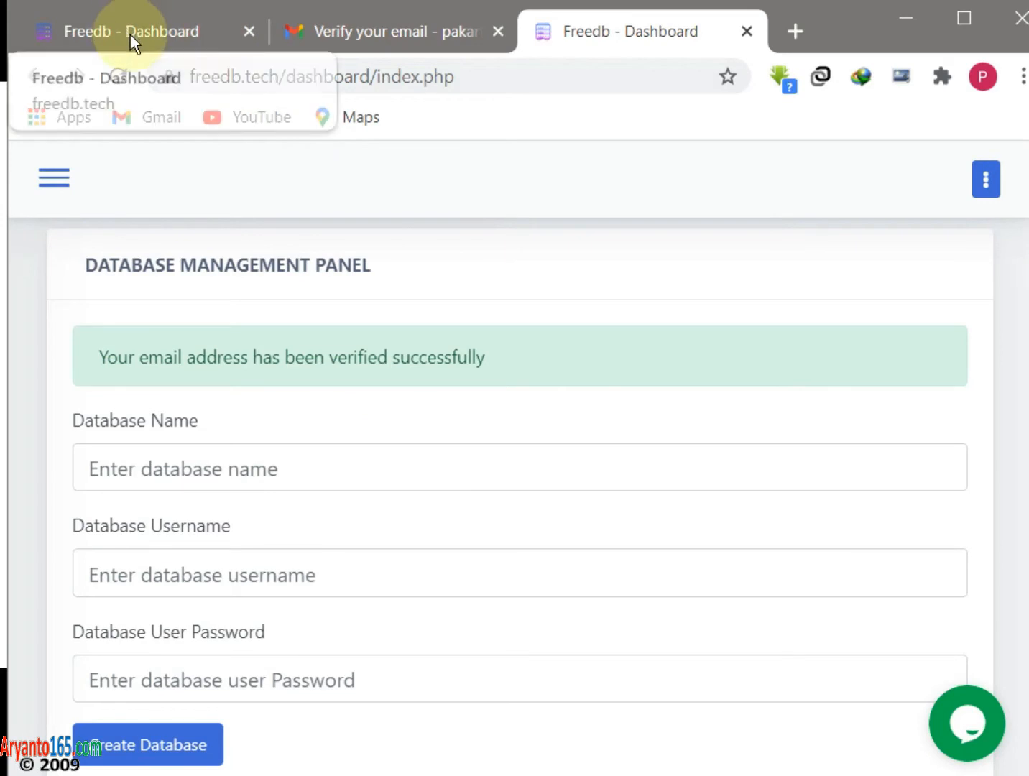
- Close the older unverified dashboard tab and find the database creation form
{"action": "left_click", "coordinate": [247, 30]}
{"action": "scroll", "coordinate": [359, 412], "scroll_direction": "down", "scroll_amount": 5}
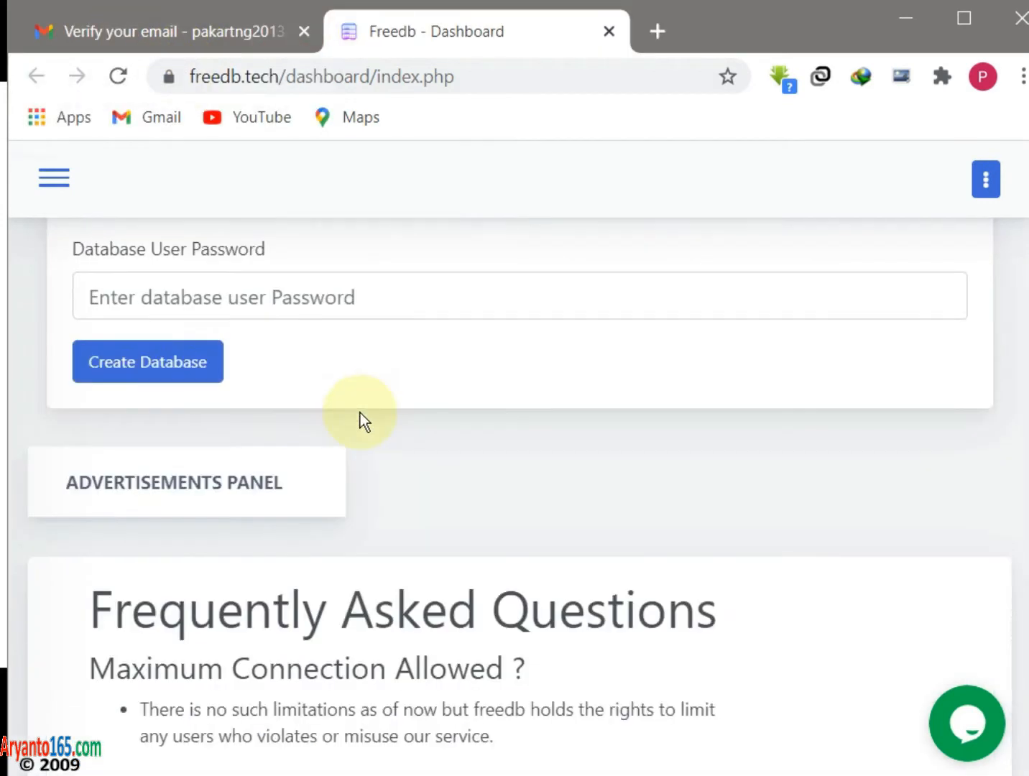
{"action": "scroll", "coordinate": [328, 367], "scroll_direction": "up", "scroll_amount": 7}
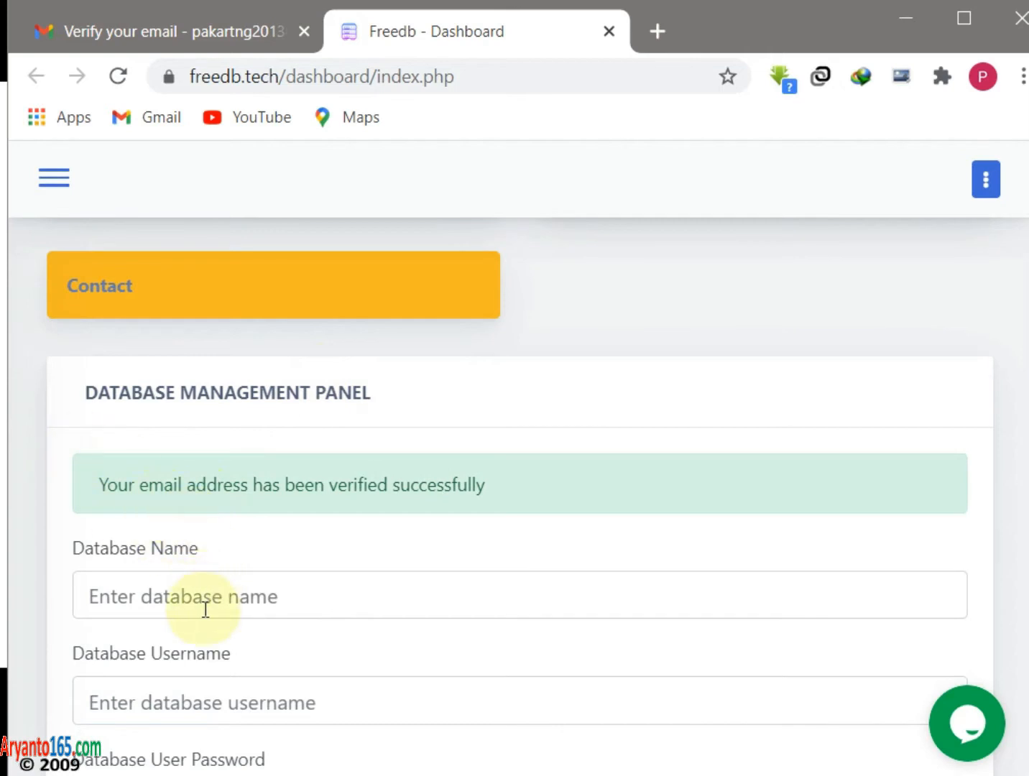
{"action": "scroll", "coordinate": [205, 609], "scroll_direction": "down", "scroll_amount": 3}
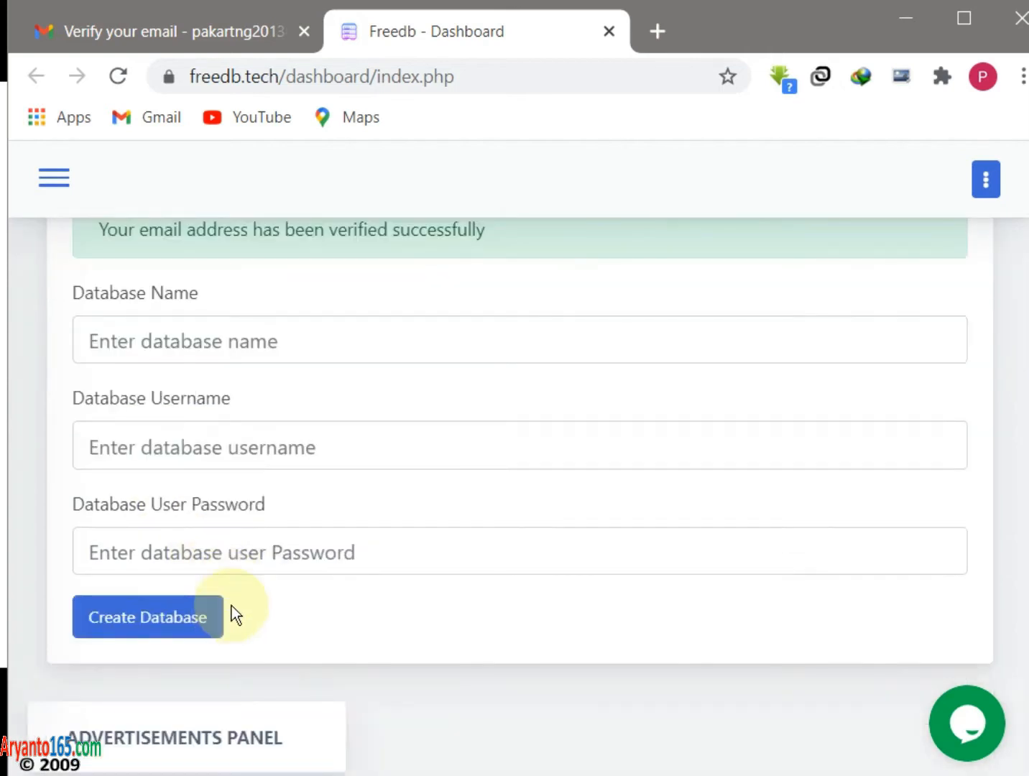
- Create database cobadb with username cobauser and its password
{"action": "left_click", "coordinate": [239, 336]}
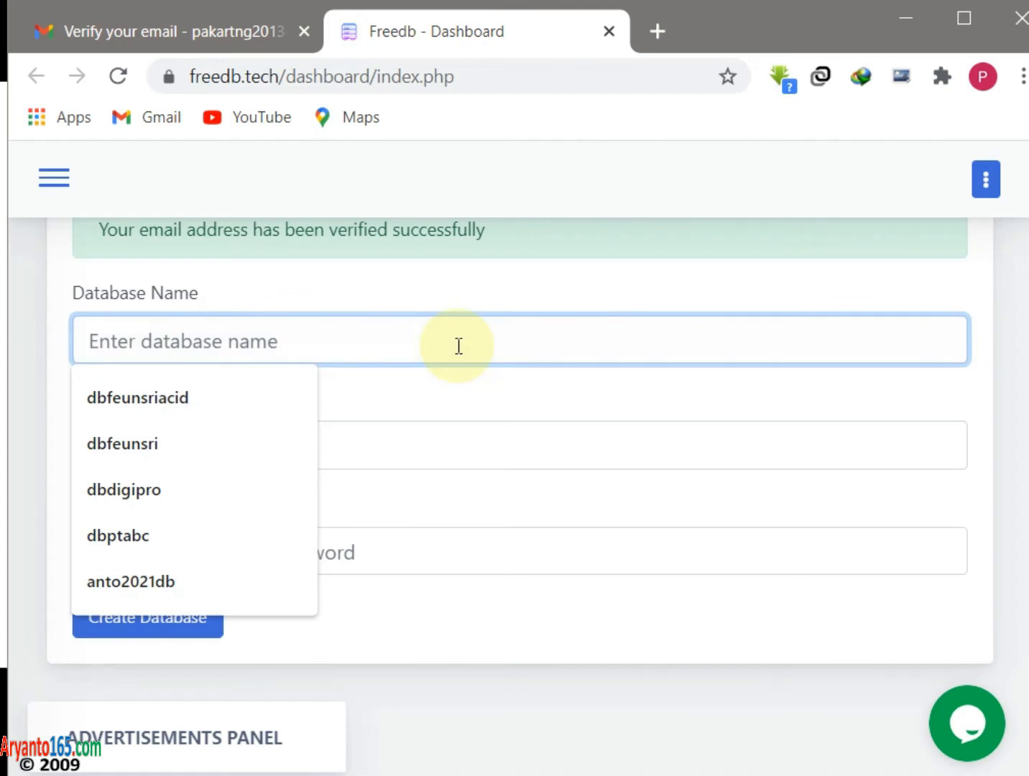
{"action": "type", "text": "dbcoba"}
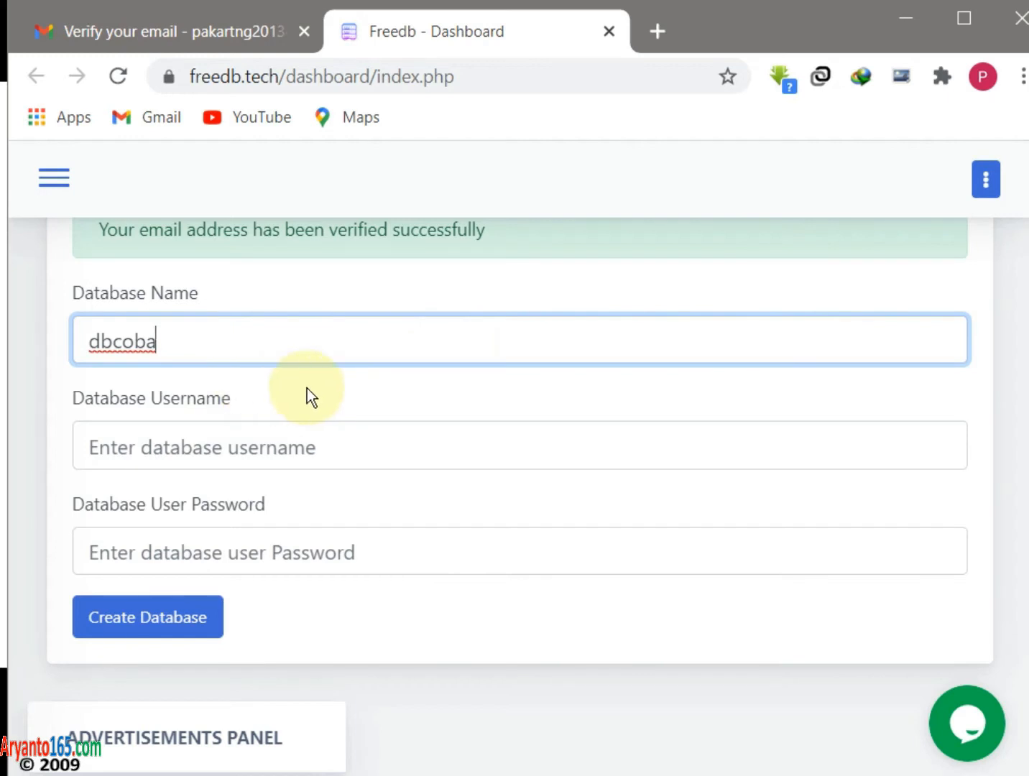
{"action": "key", "text": "BackSpace"}
{"action": "key", "text": "BackSpace"}
{"action": "key", "text": "BackSpace"}
{"action": "key", "text": "BackSpace"}
{"action": "key", "text": "BackSpace"}
{"action": "key", "text": "BackSpace"}
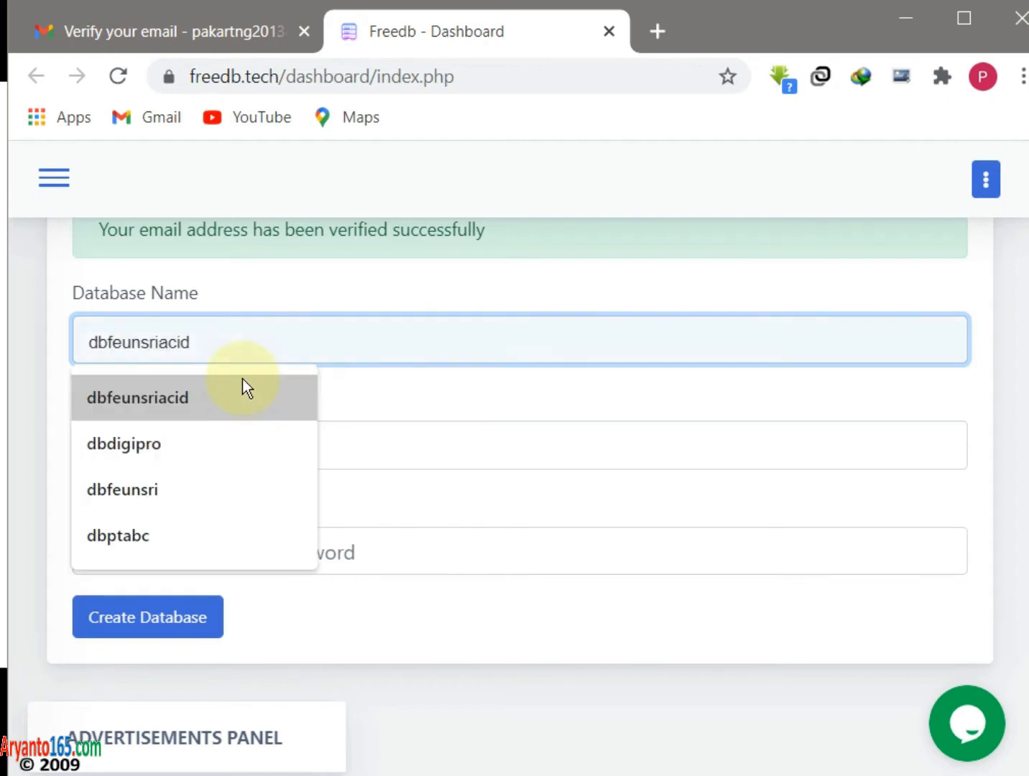
{"action": "type", "text": "cobadb"}
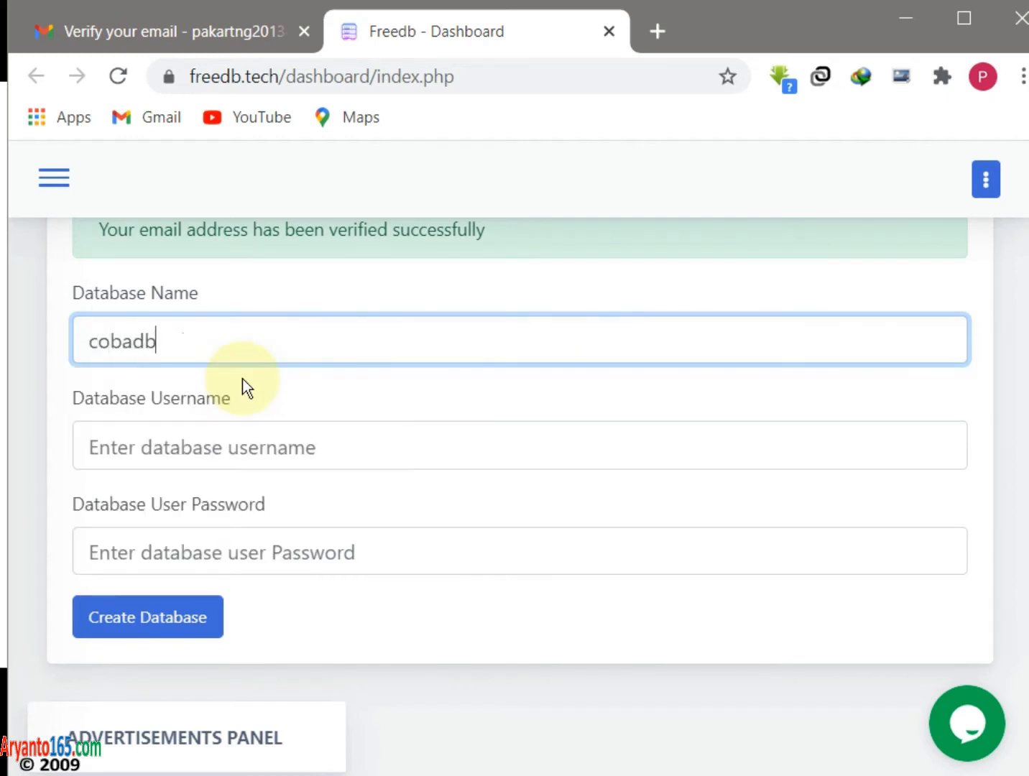
{"action": "key", "text": "Tab"}
{"action": "type", "text": "cobauser"}
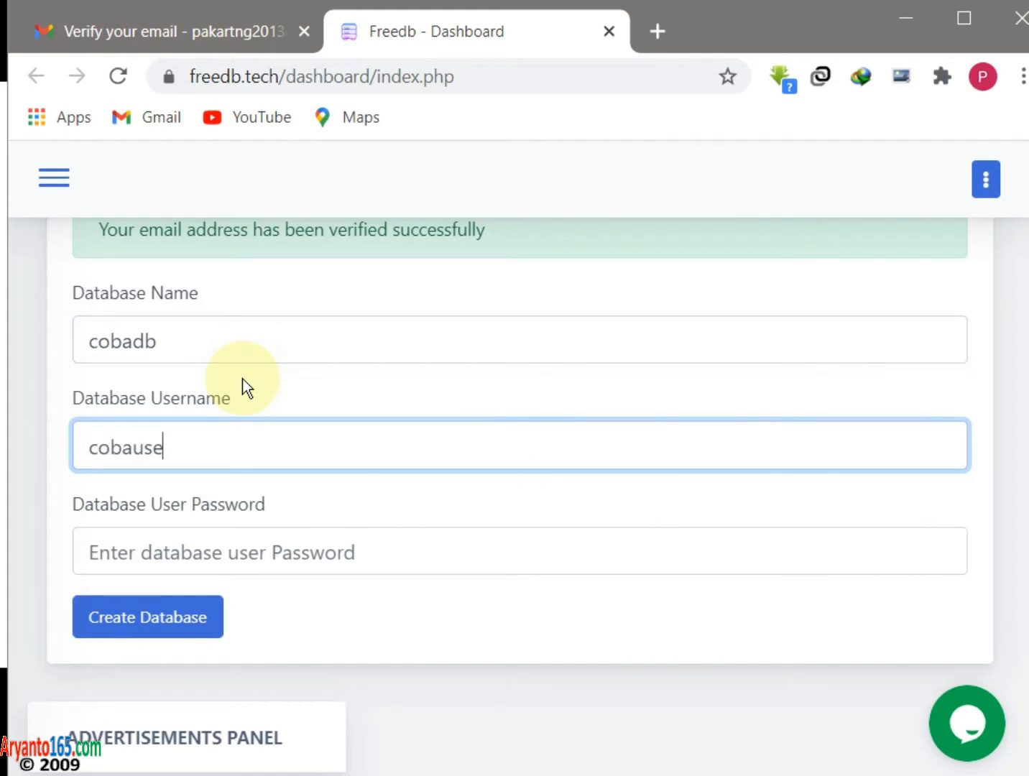
{"action": "key", "text": "Tab"}
{"action": "type", "text": "coba123"}
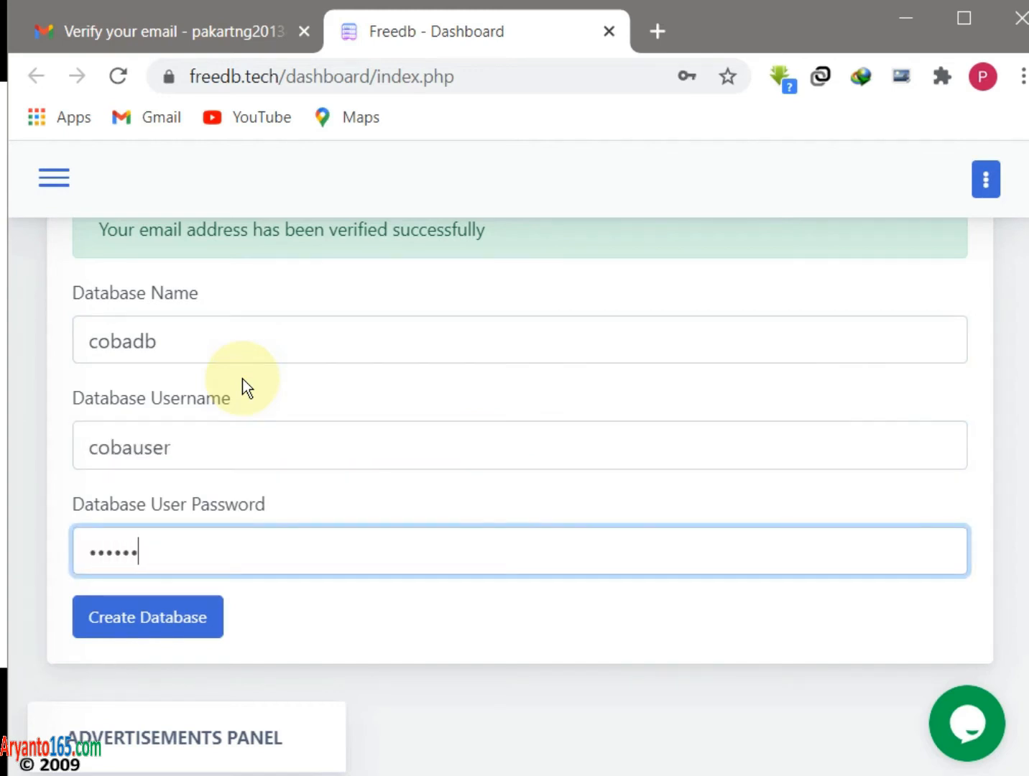
{"action": "left_click", "coordinate": [171, 626]}
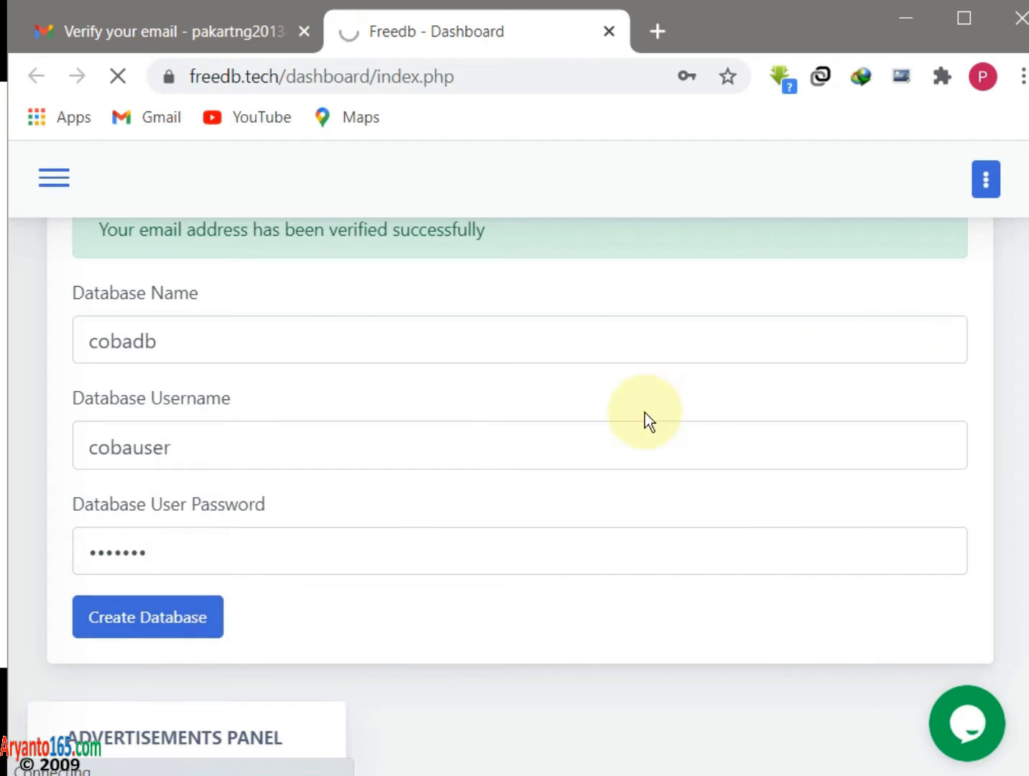
{"action": "scroll", "coordinate": [643, 412], "scroll_direction": "down", "scroll_amount": 5}
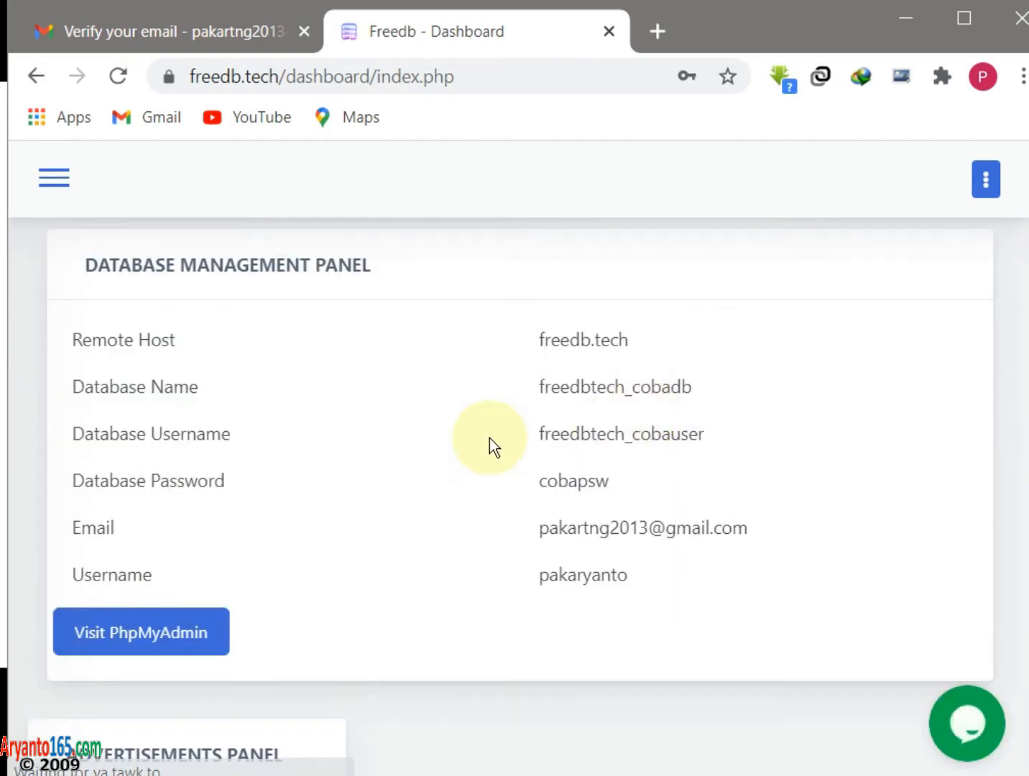
{"action": "scroll", "coordinate": [469, 530], "scroll_direction": "down", "scroll_amount": 2}
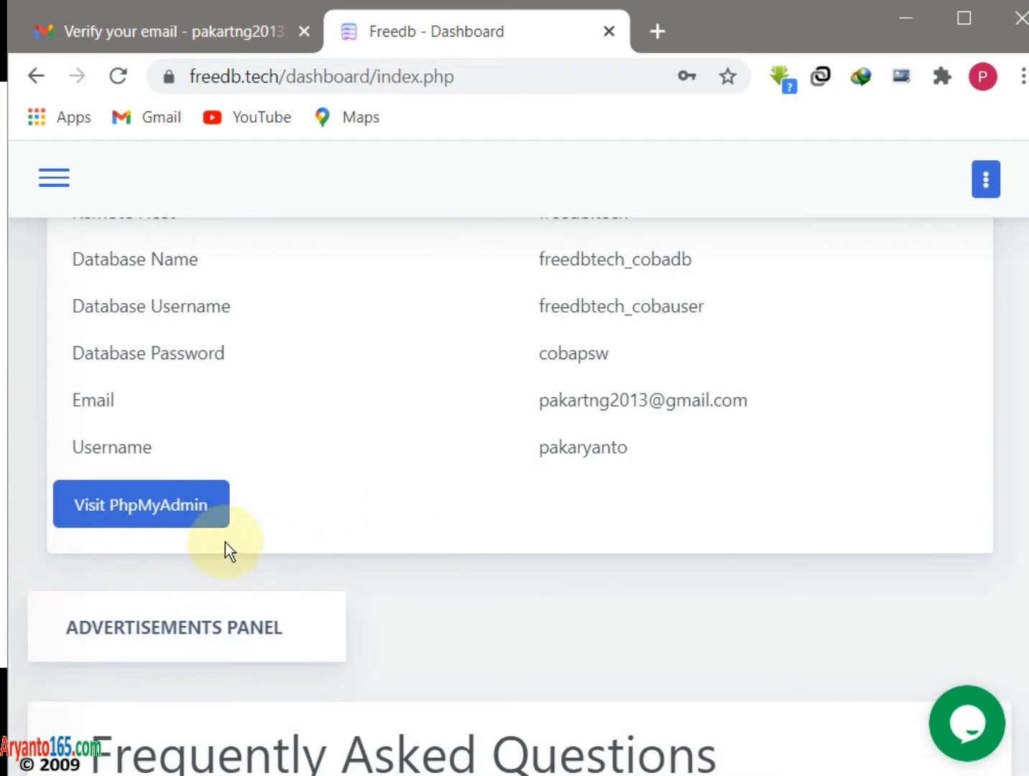
- Open the Visit PhpMyAdmin link in a new tab and switch to it
{"action": "right_click", "coordinate": [158, 512]}
{"action": "left_click", "coordinate": [183, 518]}
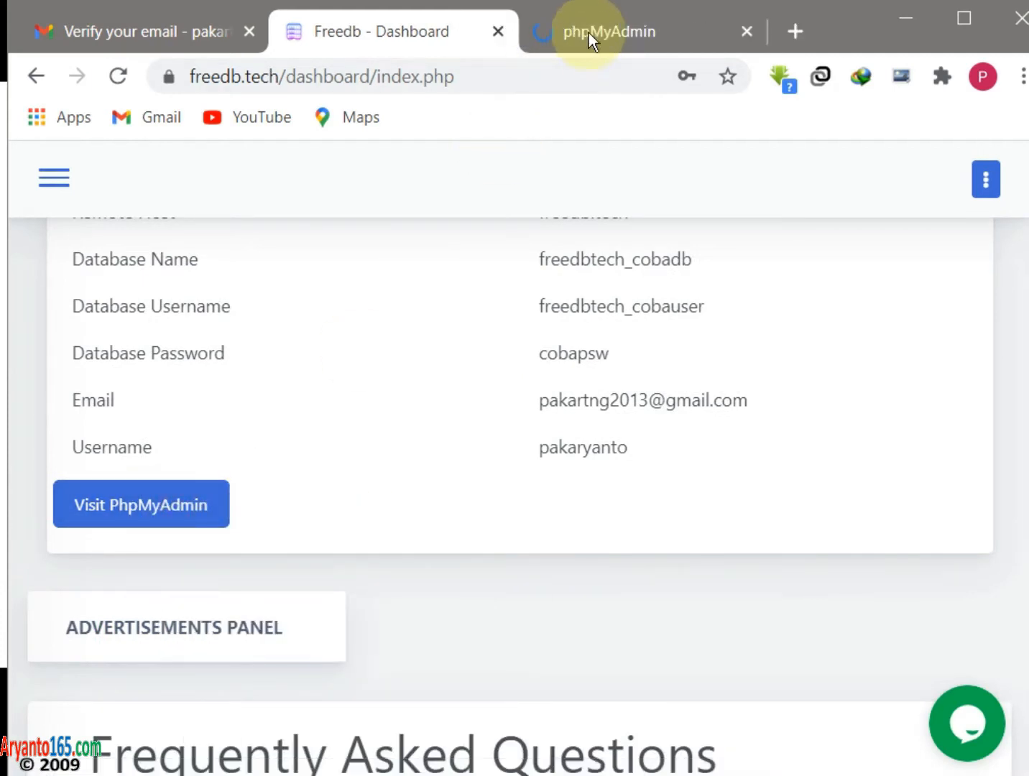
{"action": "left_click", "coordinate": [608, 32]}
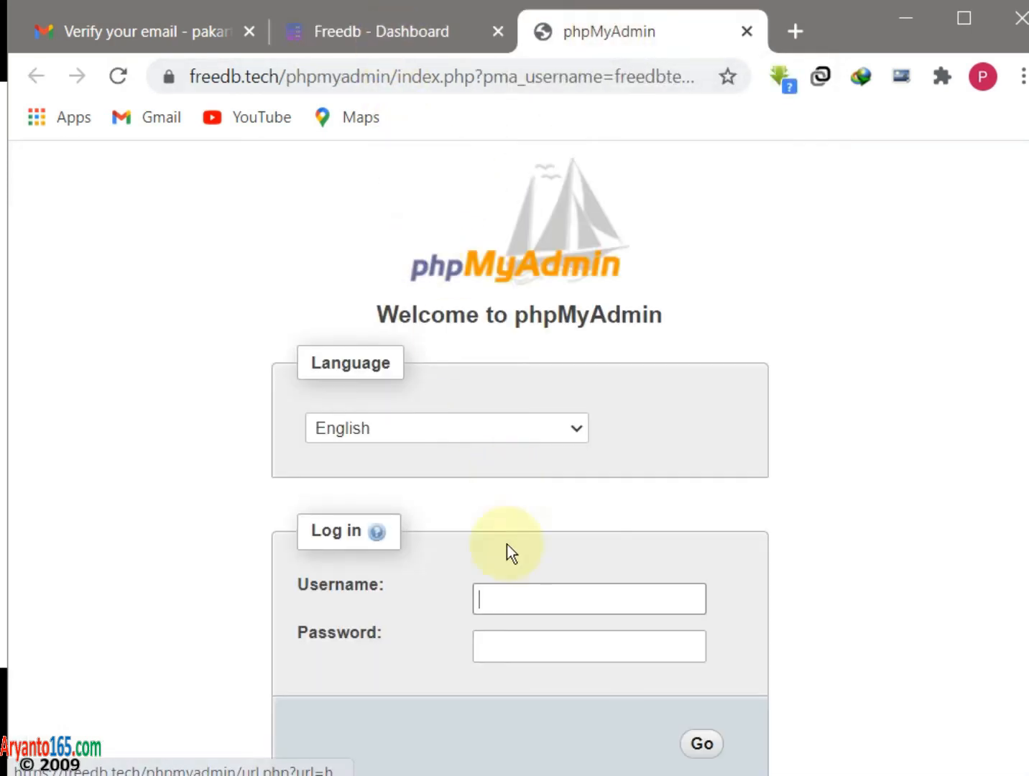
- Copy the database username from the Freedb dashboard and log in to phpMyAdmin with it and its password
{"action": "left_click", "coordinate": [370, 34]}
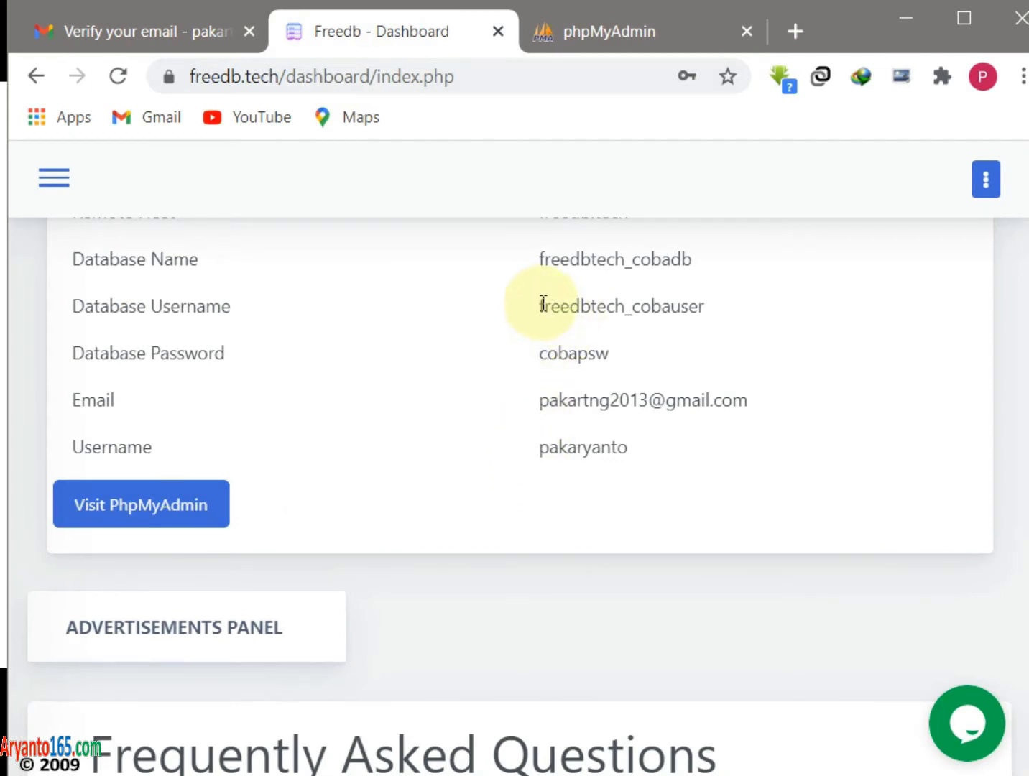
{"action": "left_click_drag", "start_coordinate": [537, 306], "coordinate": [721, 308]}
{"action": "key", "text": "ctrl+c"}
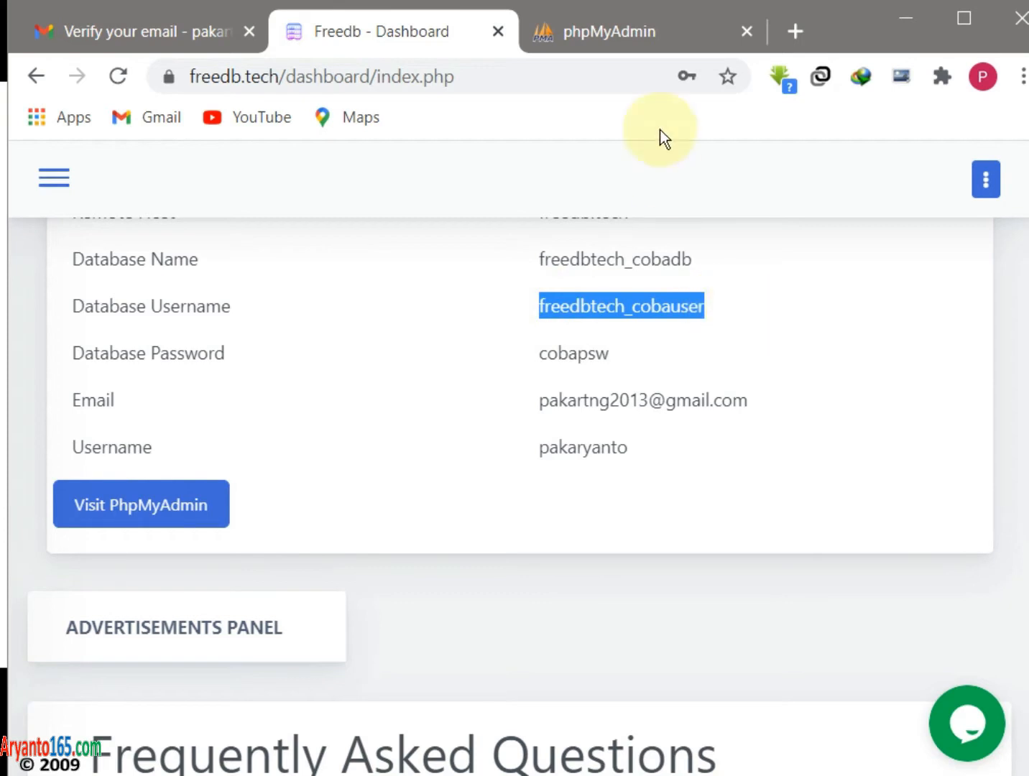
{"action": "left_click", "coordinate": [664, 32]}
{"action": "left_click", "coordinate": [572, 585]}
{"action": "key", "text": "ctrl+v"}
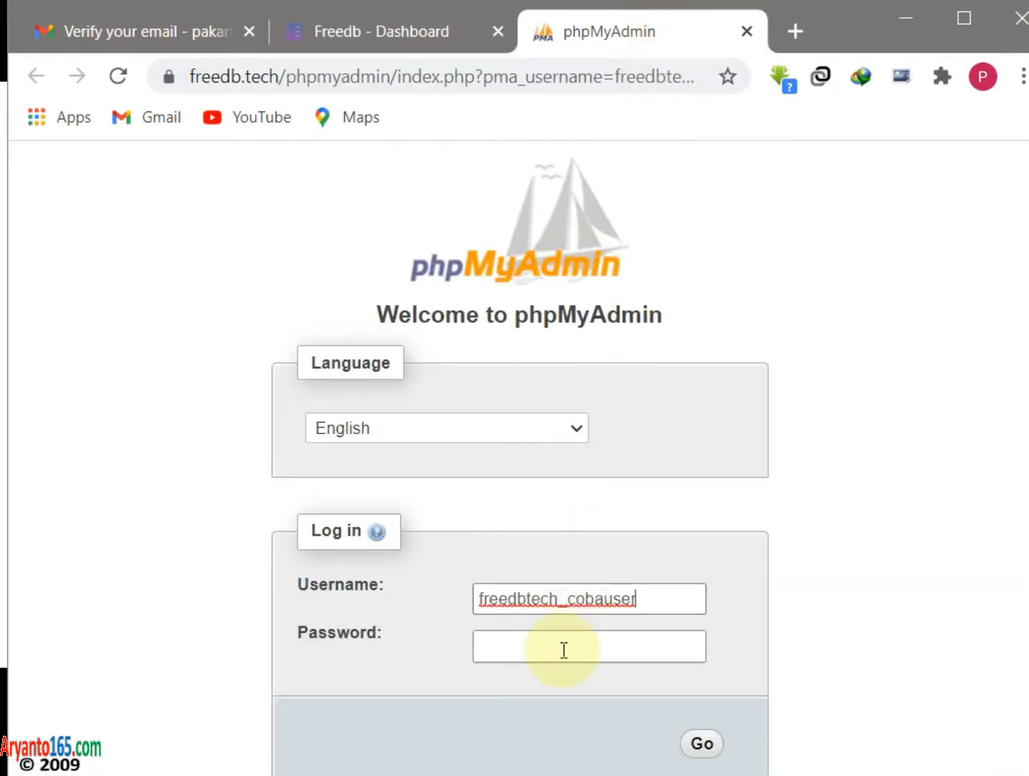
{"action": "left_click", "coordinate": [541, 650]}
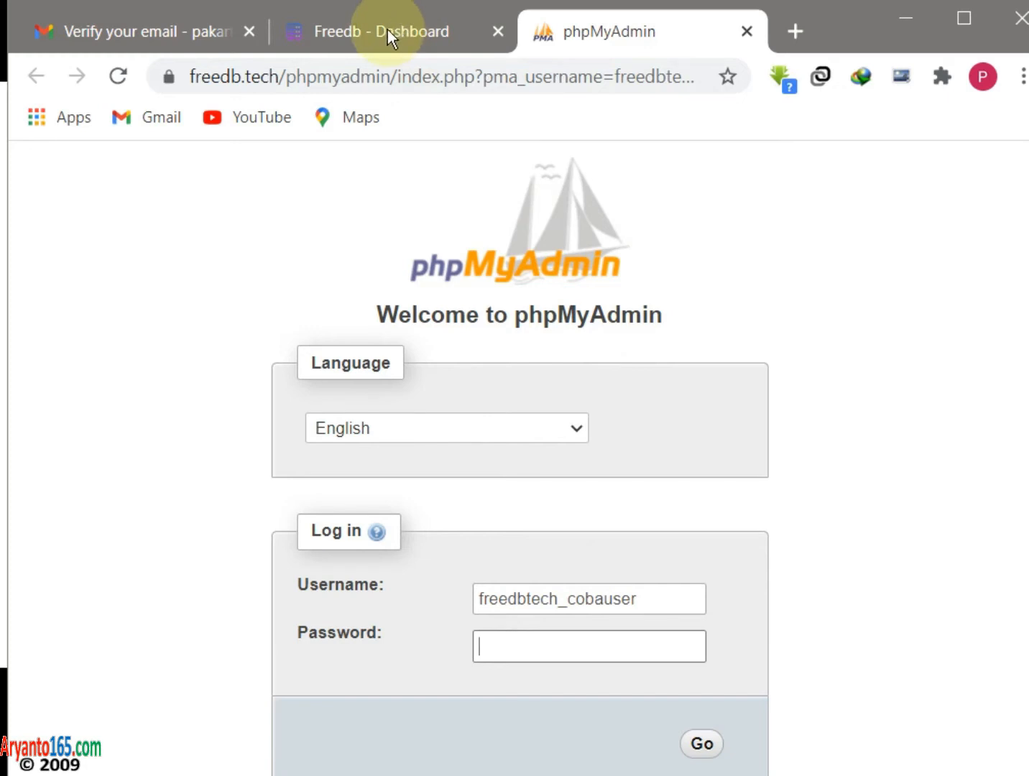
{"action": "type", "text": "*"}
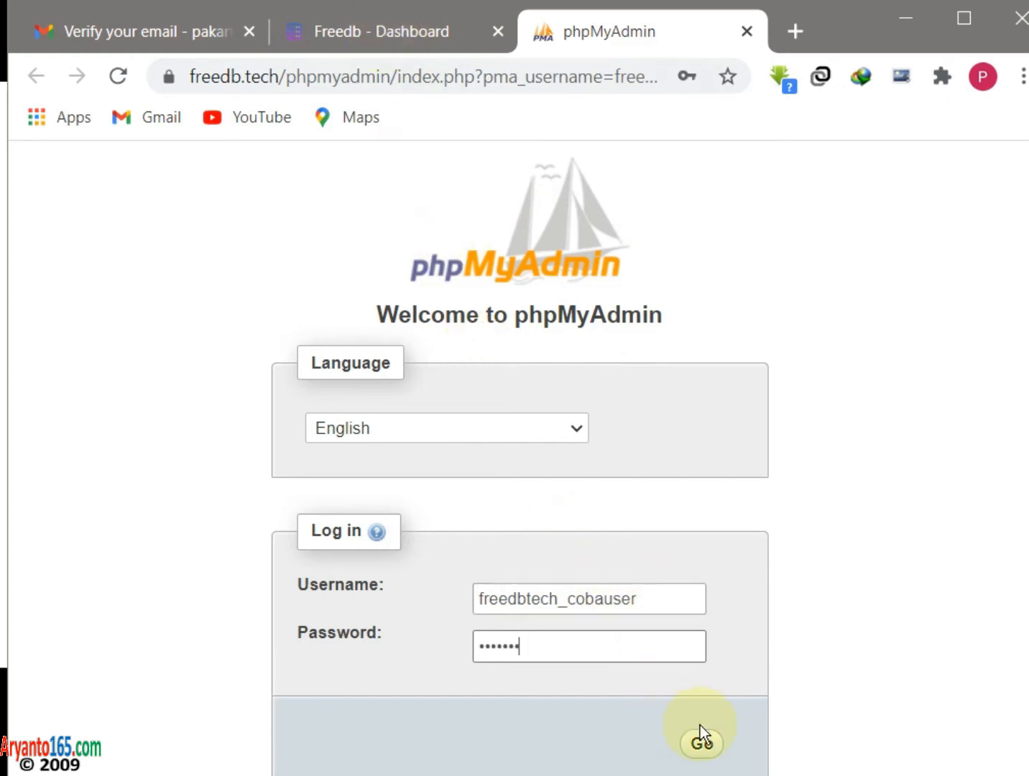
{"action": "left_click", "coordinate": [703, 744]}
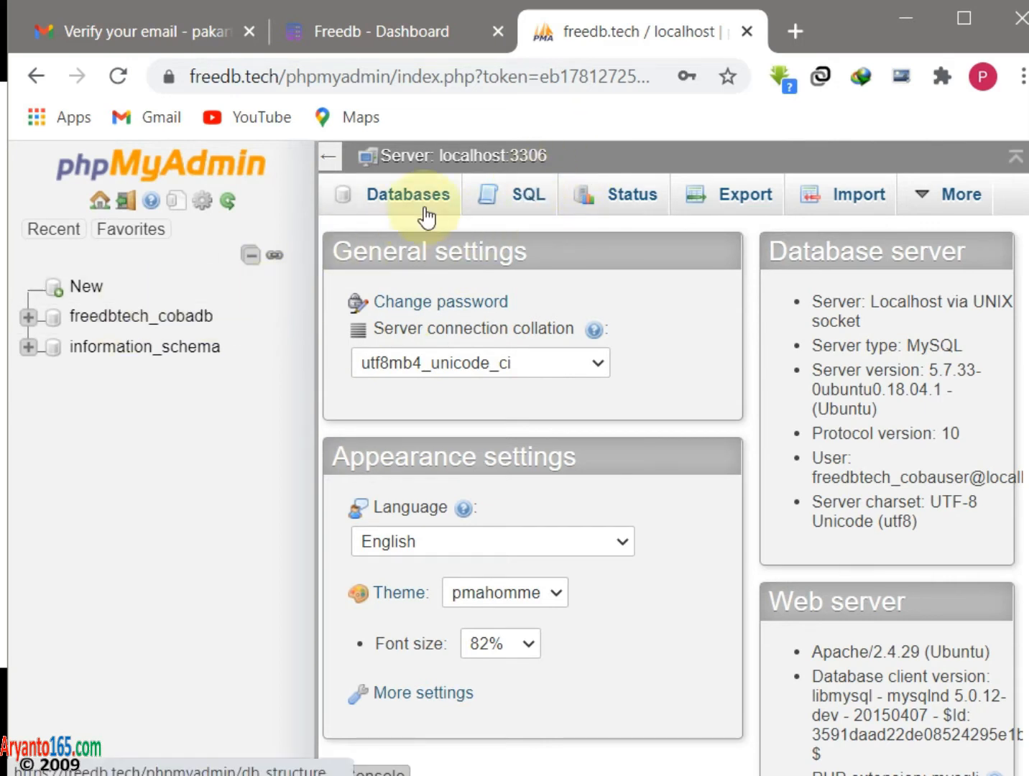
- In freedbtech_cobadb's SQL editor, write CREATE TABLE pegawai with id, nip varchar(18), nama varchar(50), MyISAM engine
{"action": "left_click", "coordinate": [185, 323]}
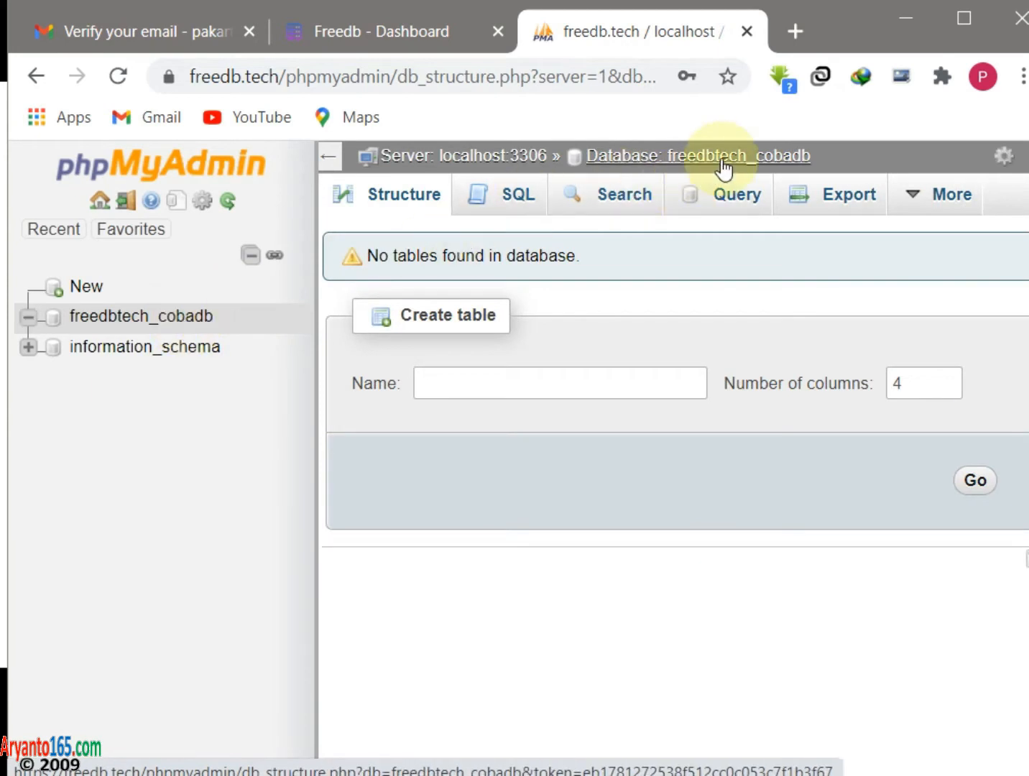
{"action": "left_click", "coordinate": [518, 208]}
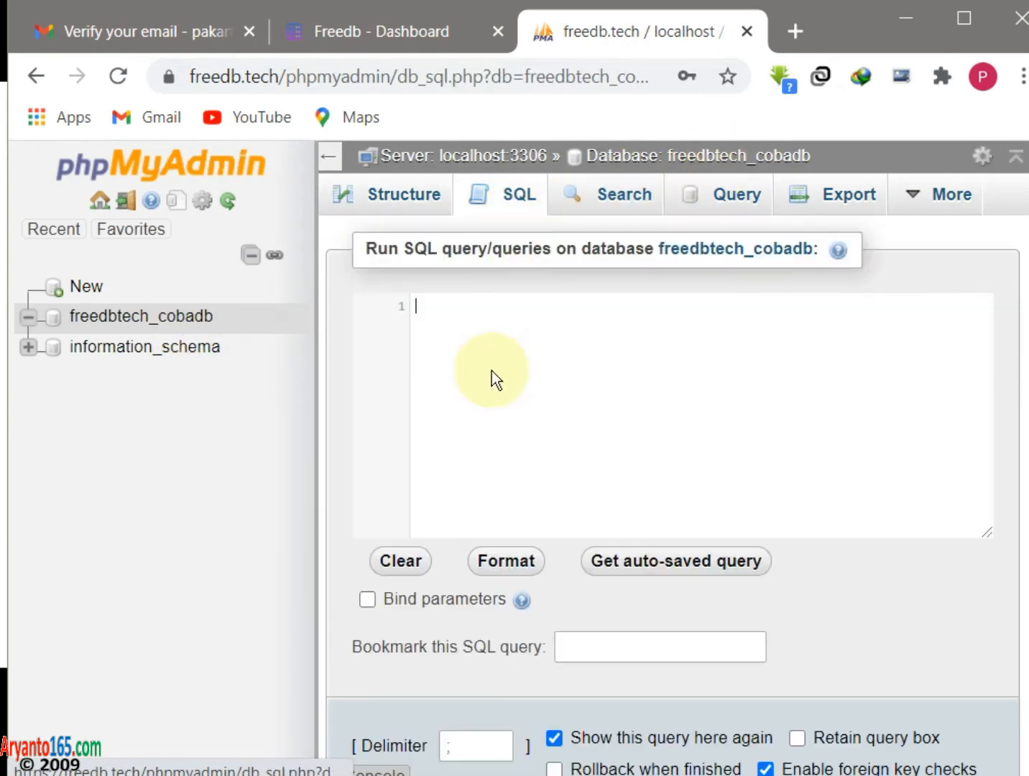
{"action": "type", "text": "crea"}
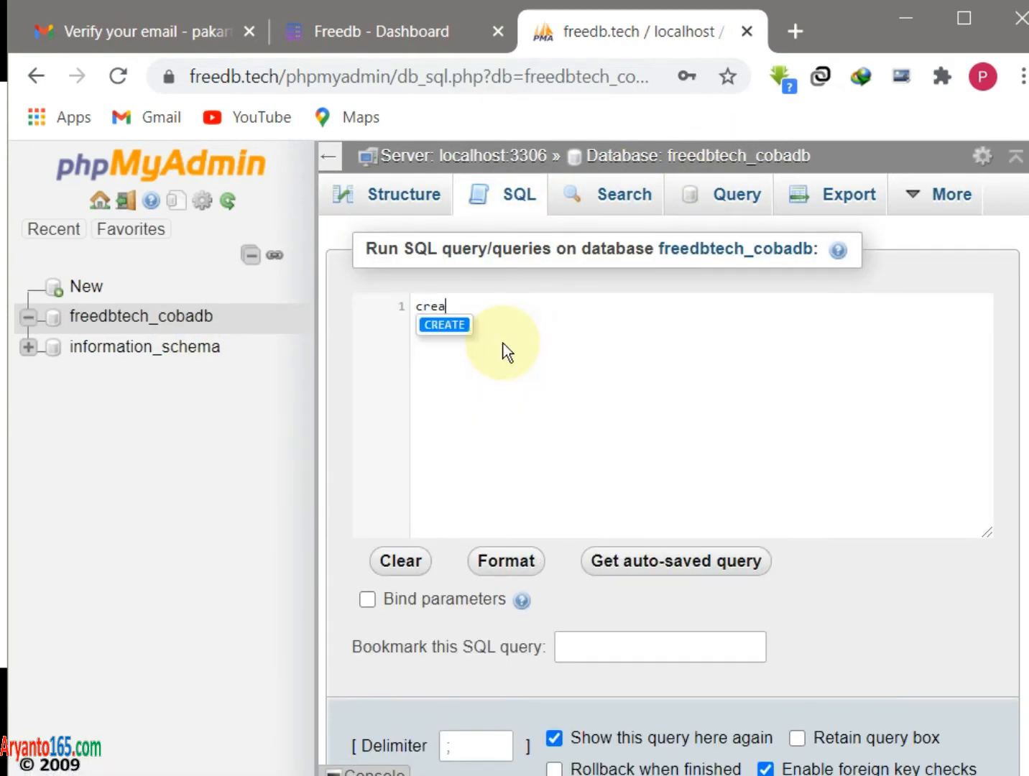
{"action": "type", "text": "te table "}
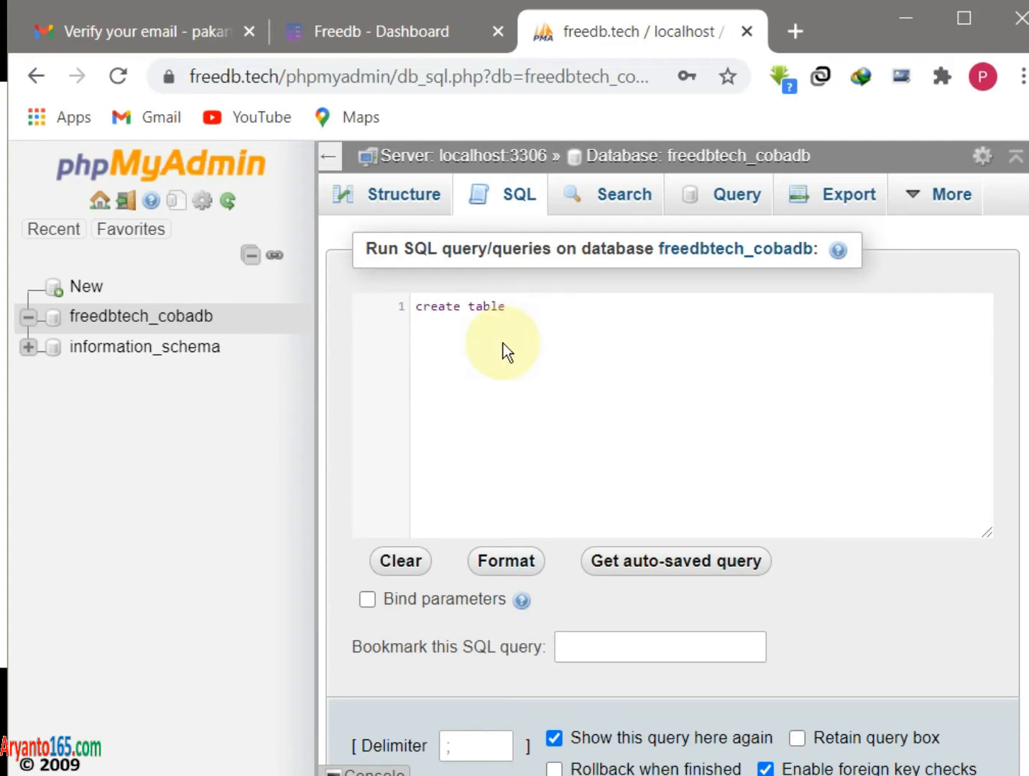
{"action": "type", "text": "pegawai"}
{"action": "key", "text": "Return"}
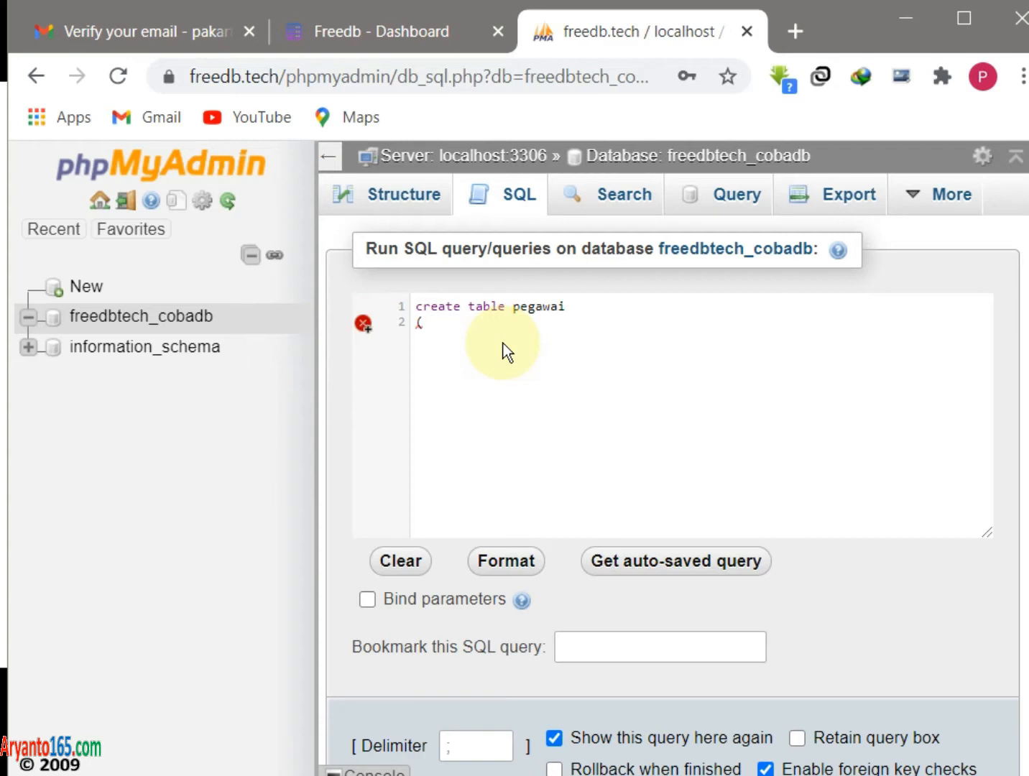
{"action": "type", "text": "(id d"}
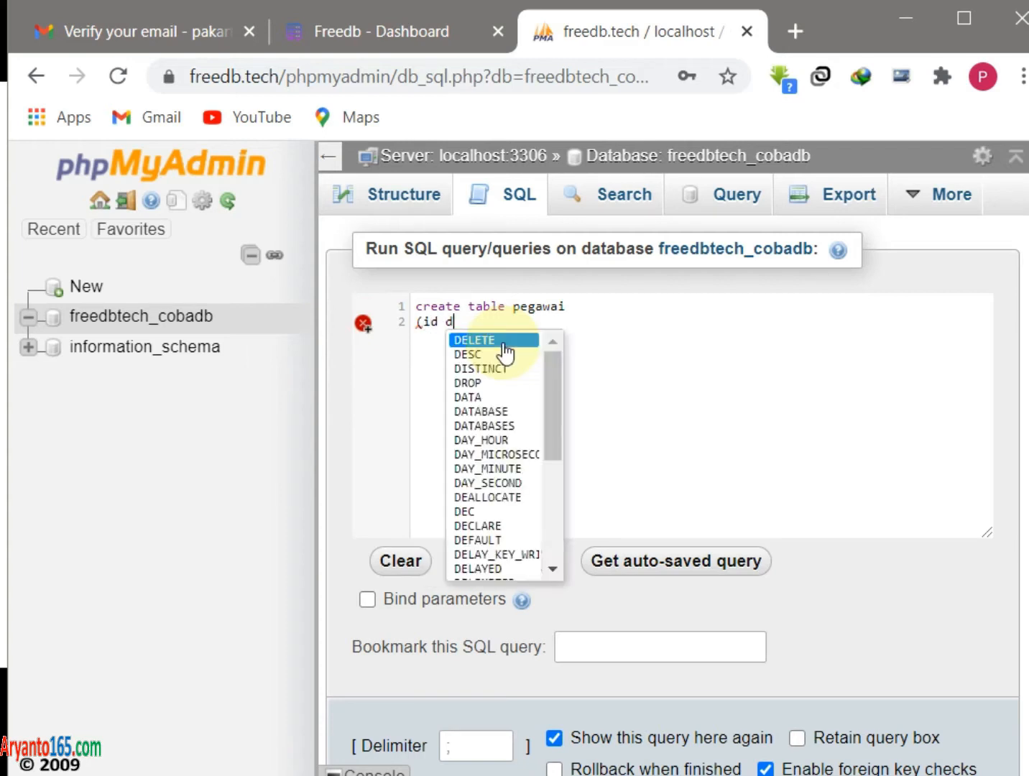
{"action": "type", "text": "ouble anto"}
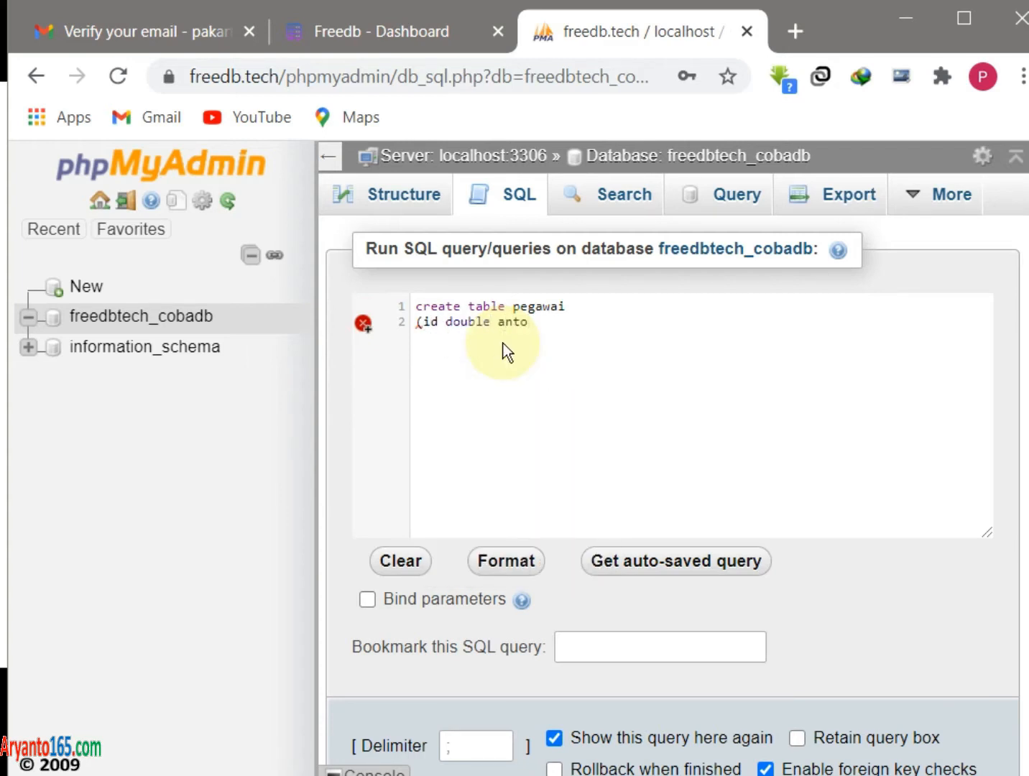
{"action": "type", "text": "_increment"}
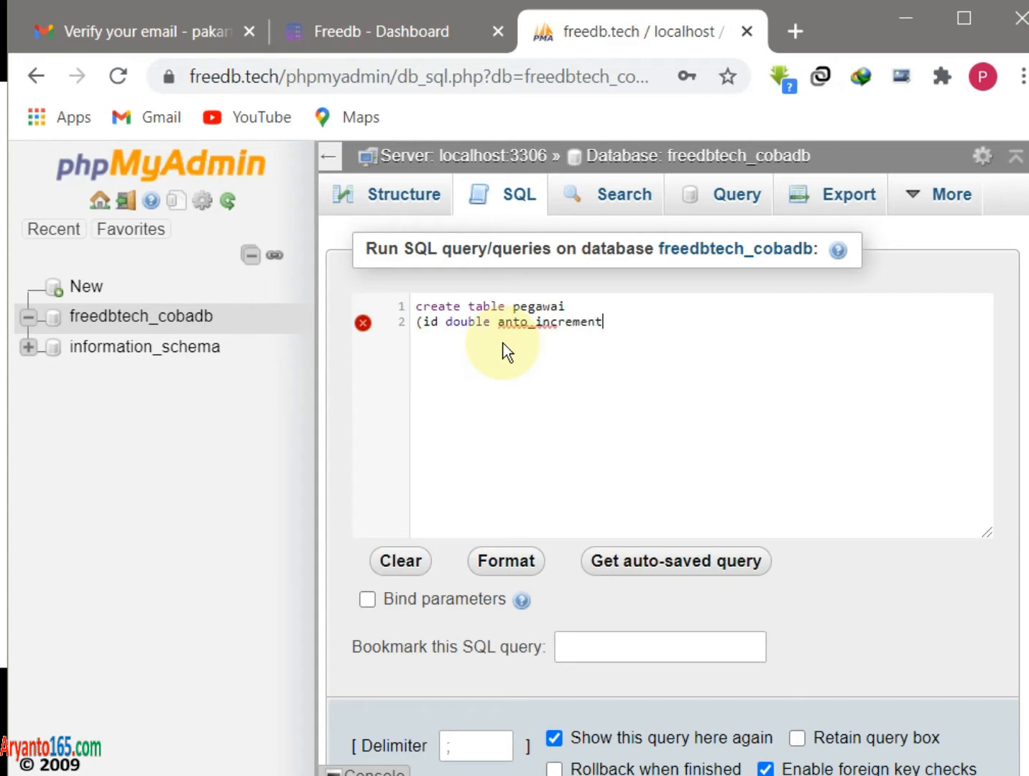
{"action": "type", "text": ","}
{"action": "key", "text": "Return"}
{"action": "type", "text": "nip varchar(18) not n"}
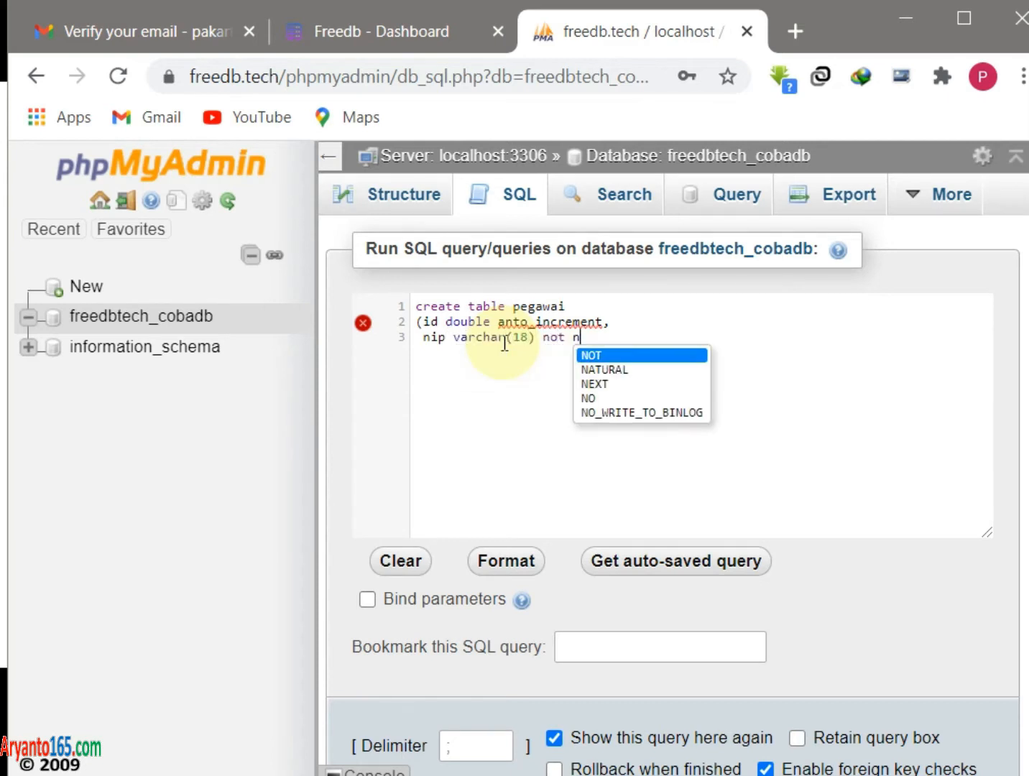
{"action": "type", "text": "ull default \"\",  "}
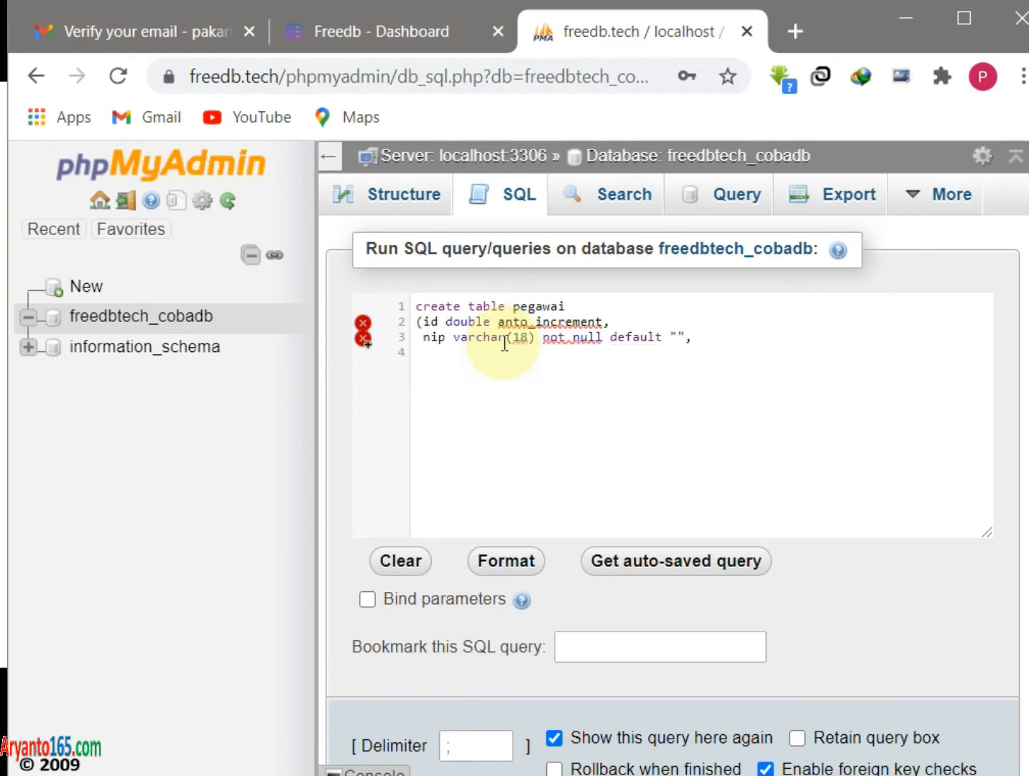
{"action": "type", "text": "nama varchar(50) not null default \"\","}
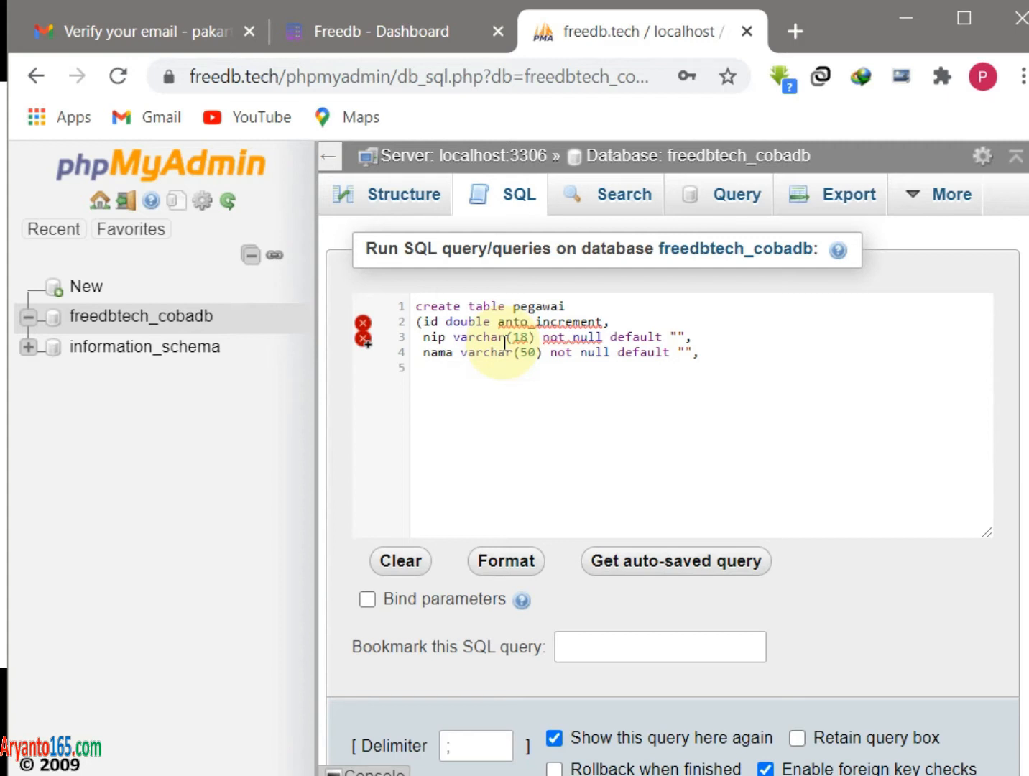
{"action": "type", "text": "p"}
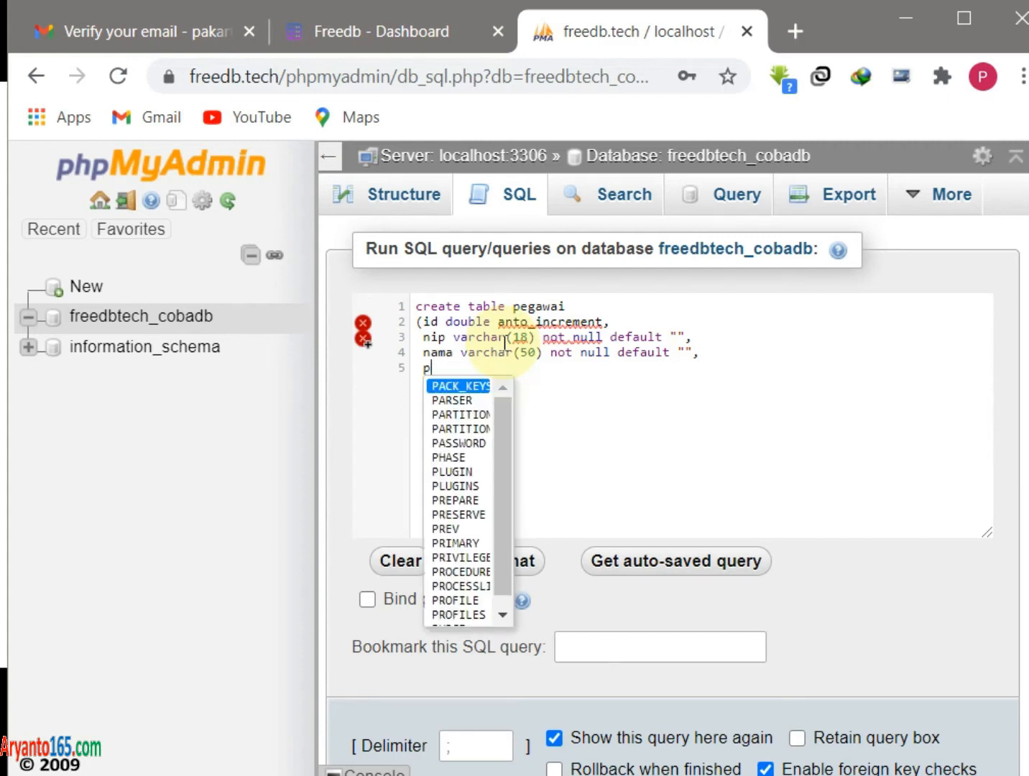
{"action": "type", "text": "rimary key (i"}
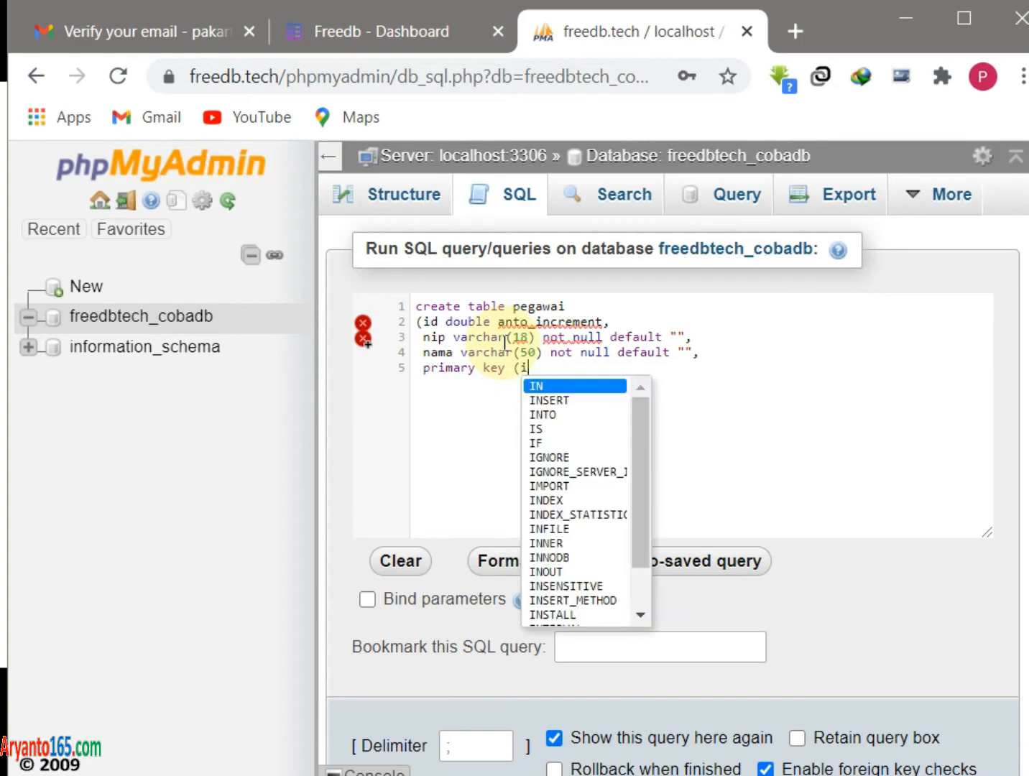
{"action": "type", "text": "d) )"}
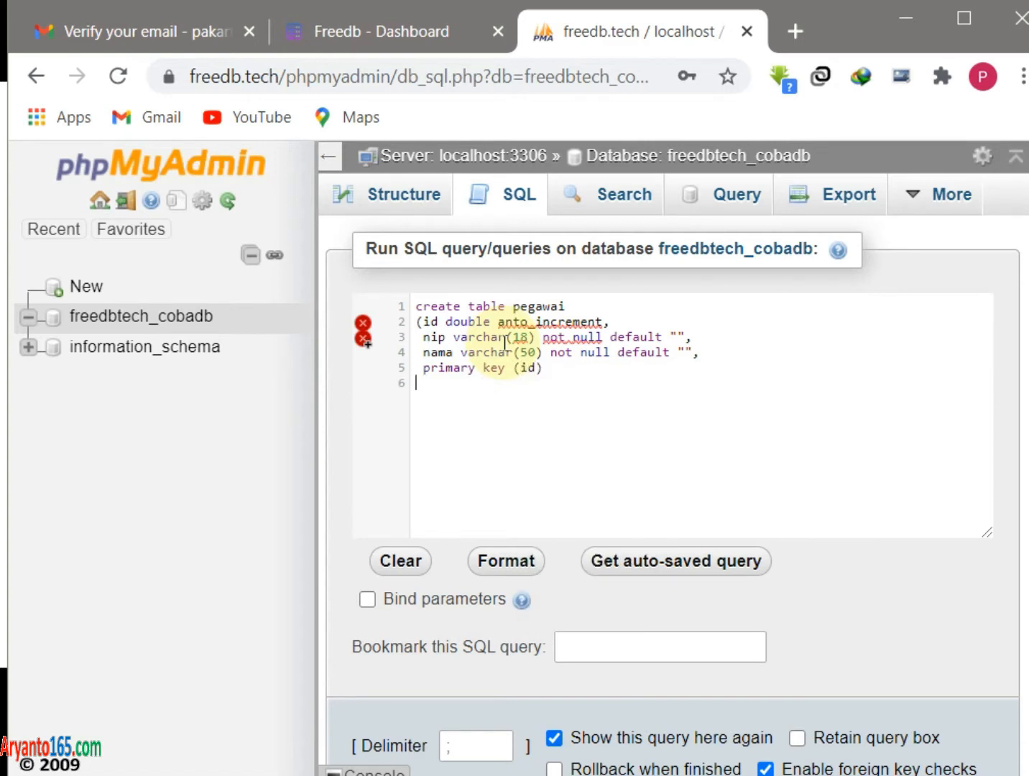
{"action": "type", "text": " engine=myisam;"}
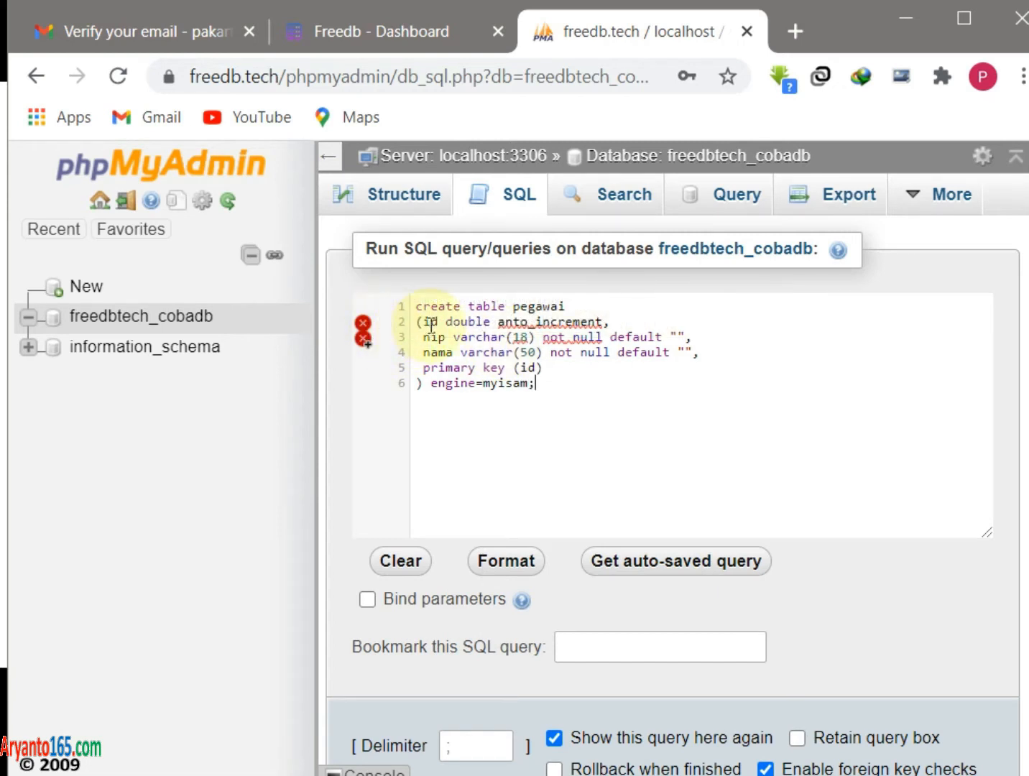
- Correct the 'anto_increment' typo to 'auto_increment' in the query
{"action": "mouse_move", "coordinate": [512, 325]}
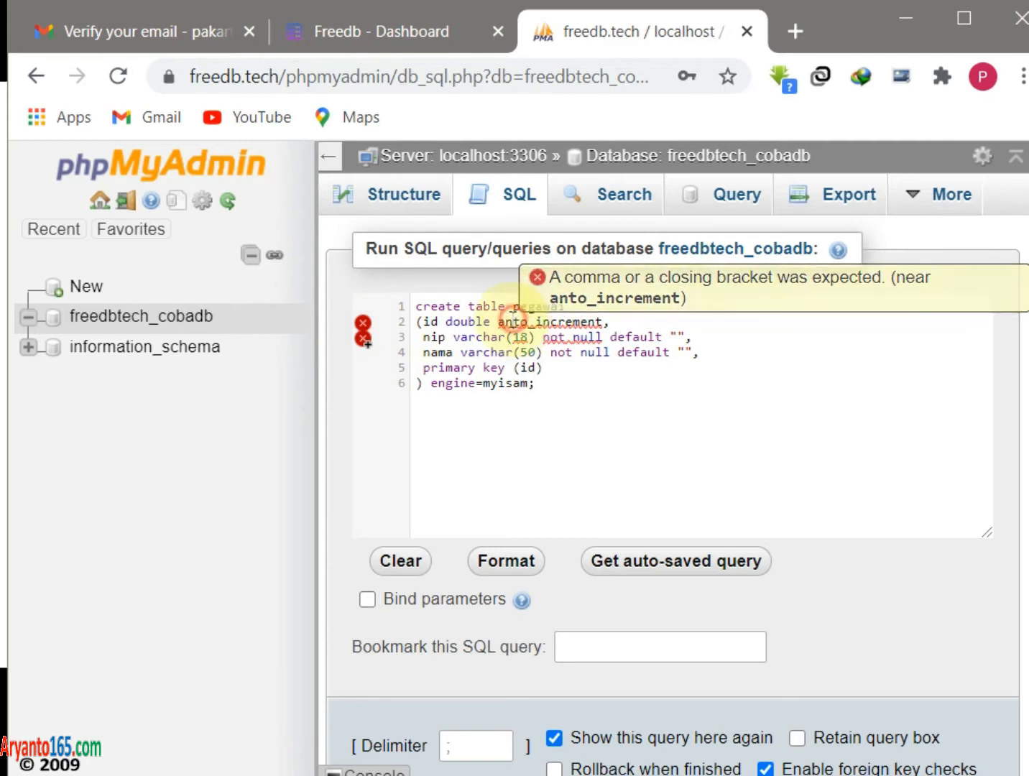
{"action": "key", "text": "BackSpace"}
{"action": "type", "text": "u"}
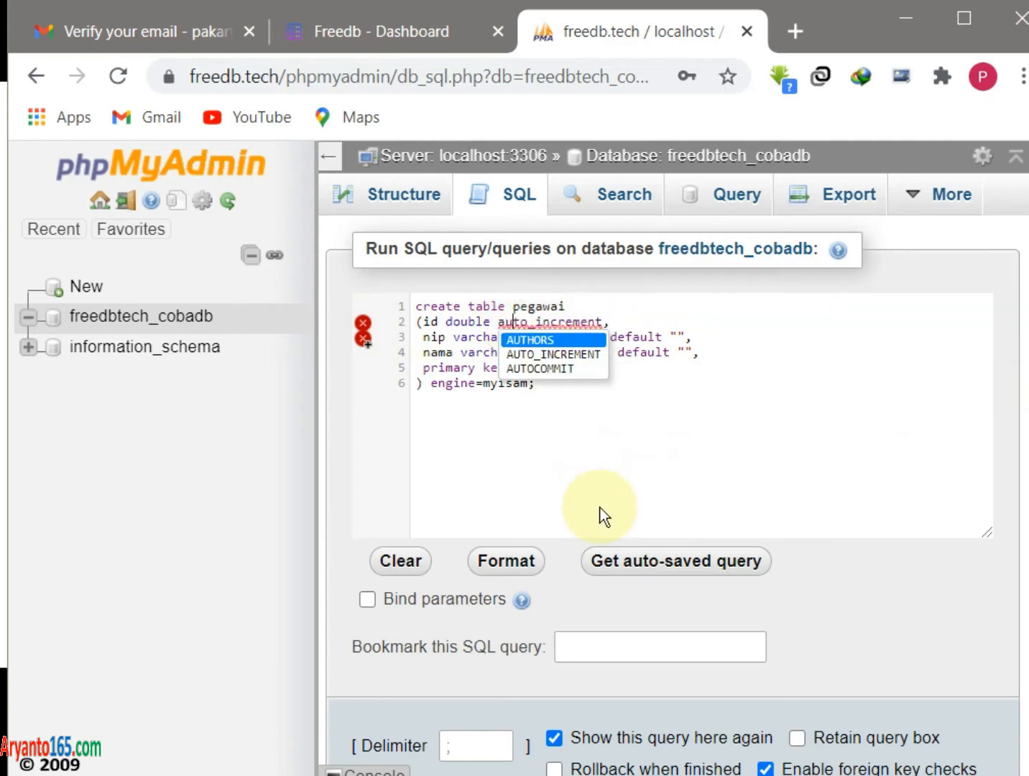
{"action": "left_click", "coordinate": [432, 382]}
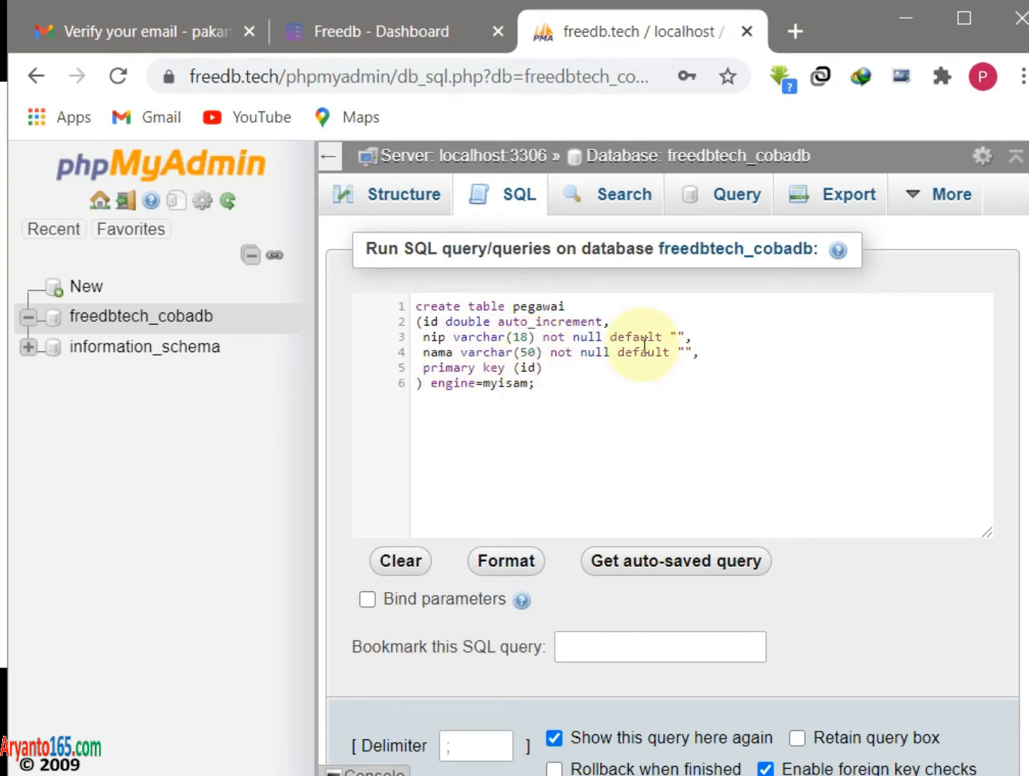
{"action": "scroll", "coordinate": [644, 347], "scroll_direction": "down", "scroll_amount": 2}
- Run the query, check pegawai's id, nip and nama columns in Structure, then close phpMyAdmin
{"action": "left_click", "coordinate": [945, 686]}
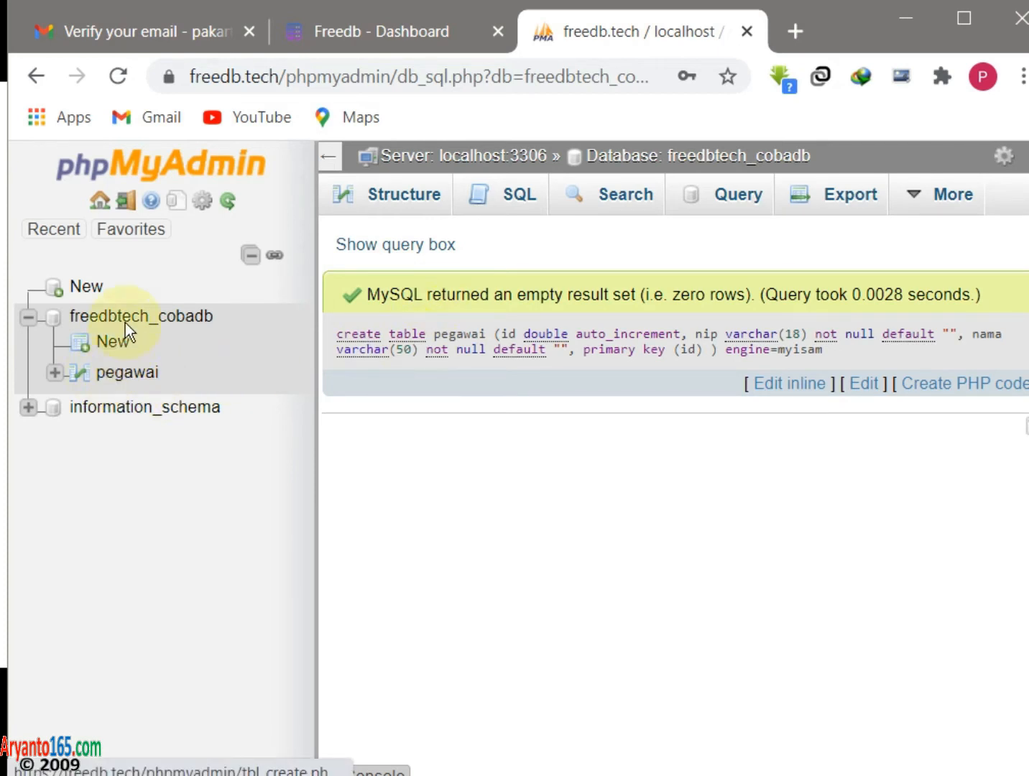
{"action": "left_click", "coordinate": [395, 199]}
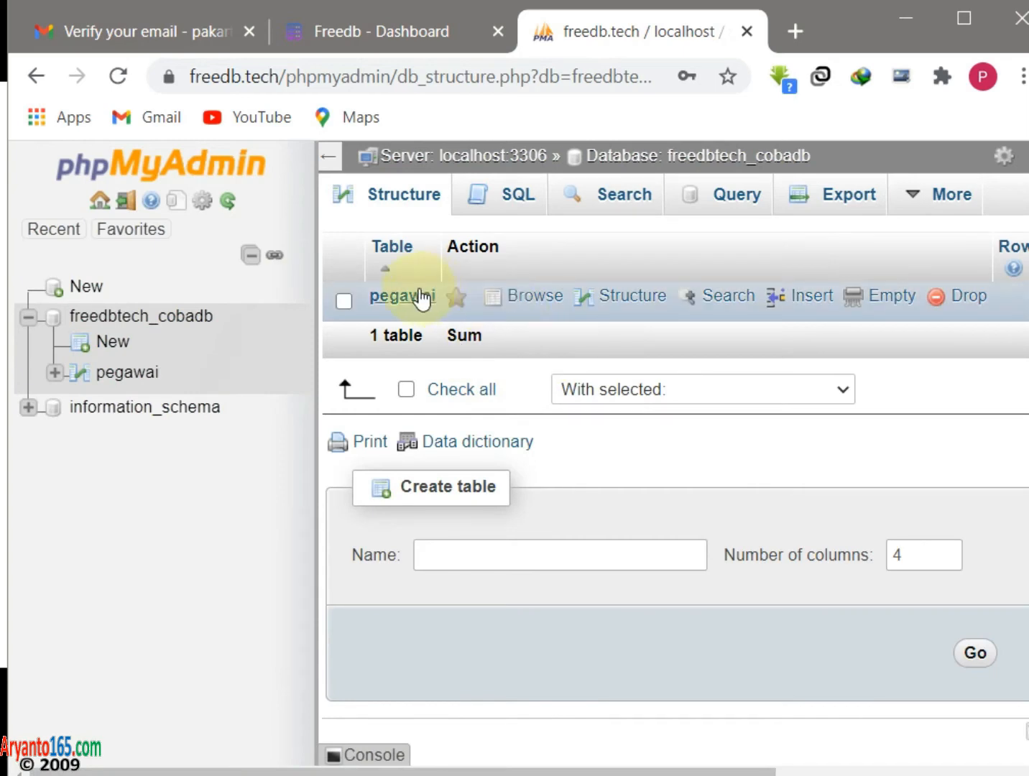
{"action": "left_click", "coordinate": [408, 296]}
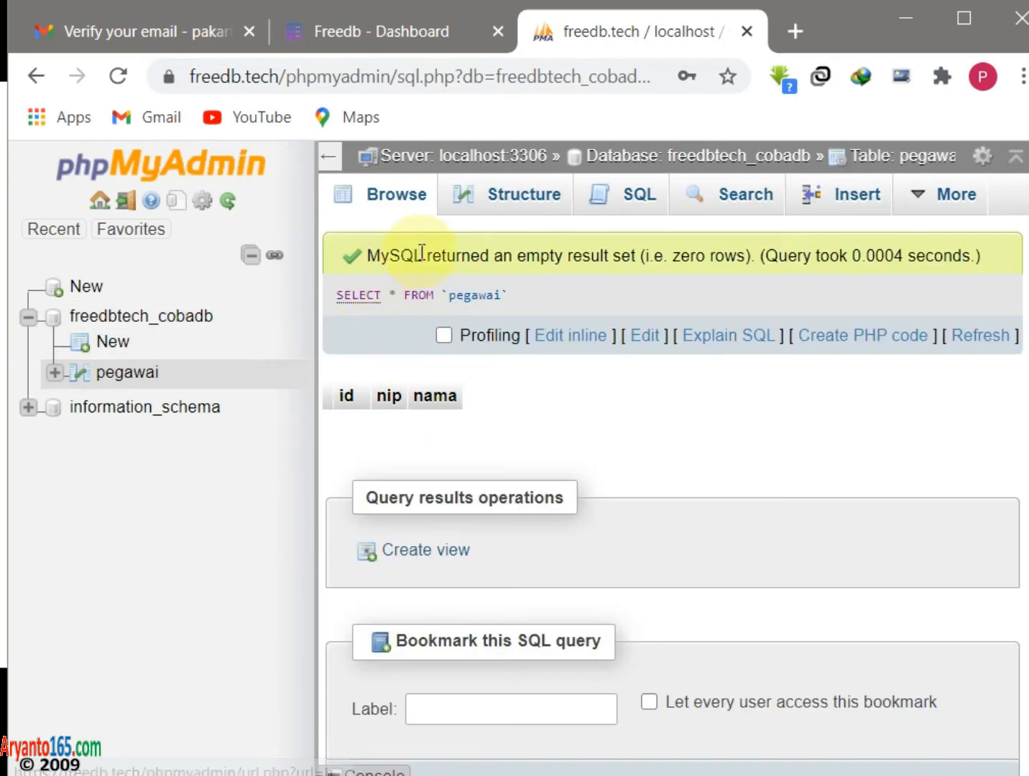
{"action": "left_click", "coordinate": [535, 196]}
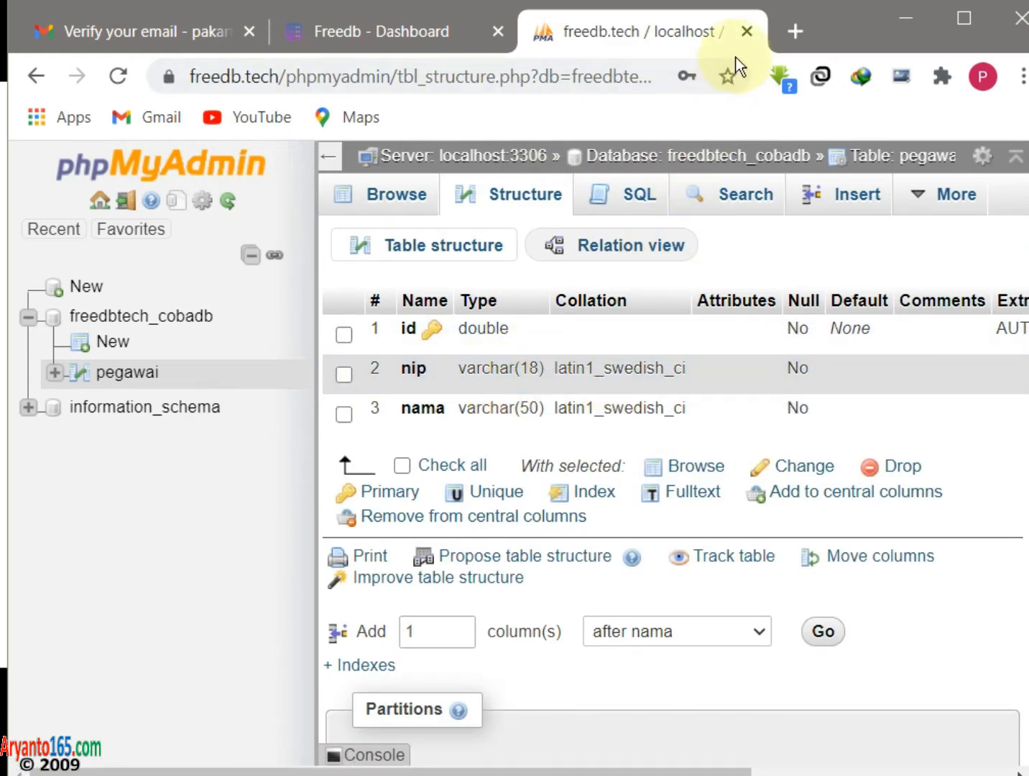
{"action": "left_click", "coordinate": [747, 31]}
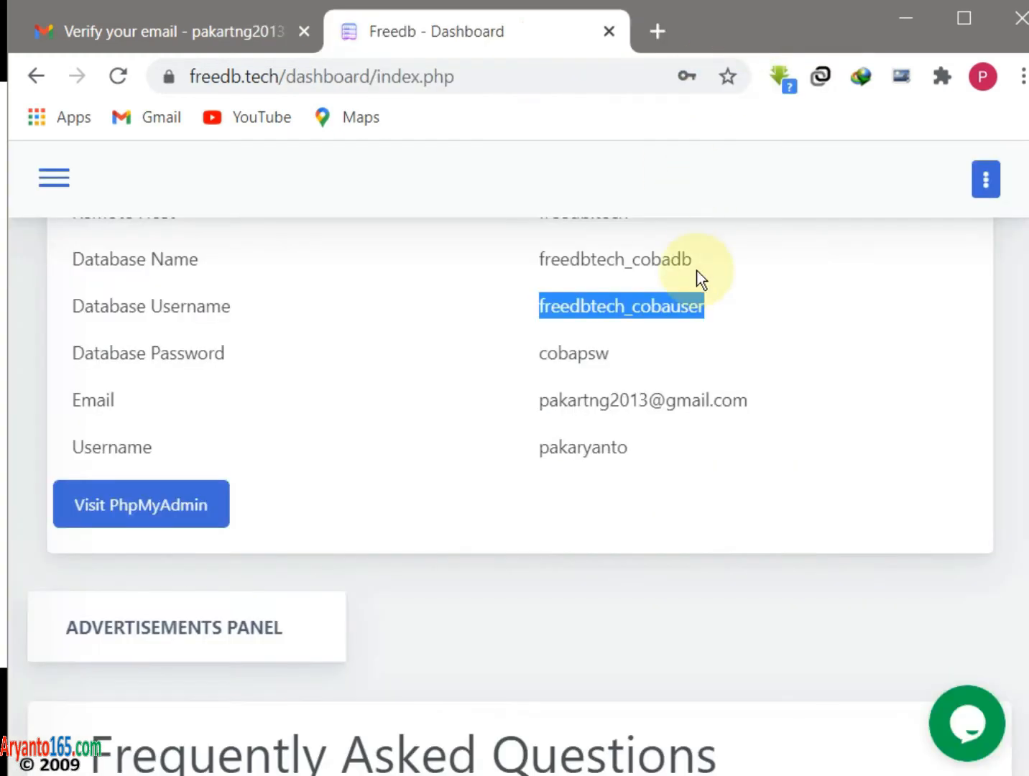
{"action": "scroll", "coordinate": [515, 374], "scroll_direction": "up", "scroll_amount": 2}
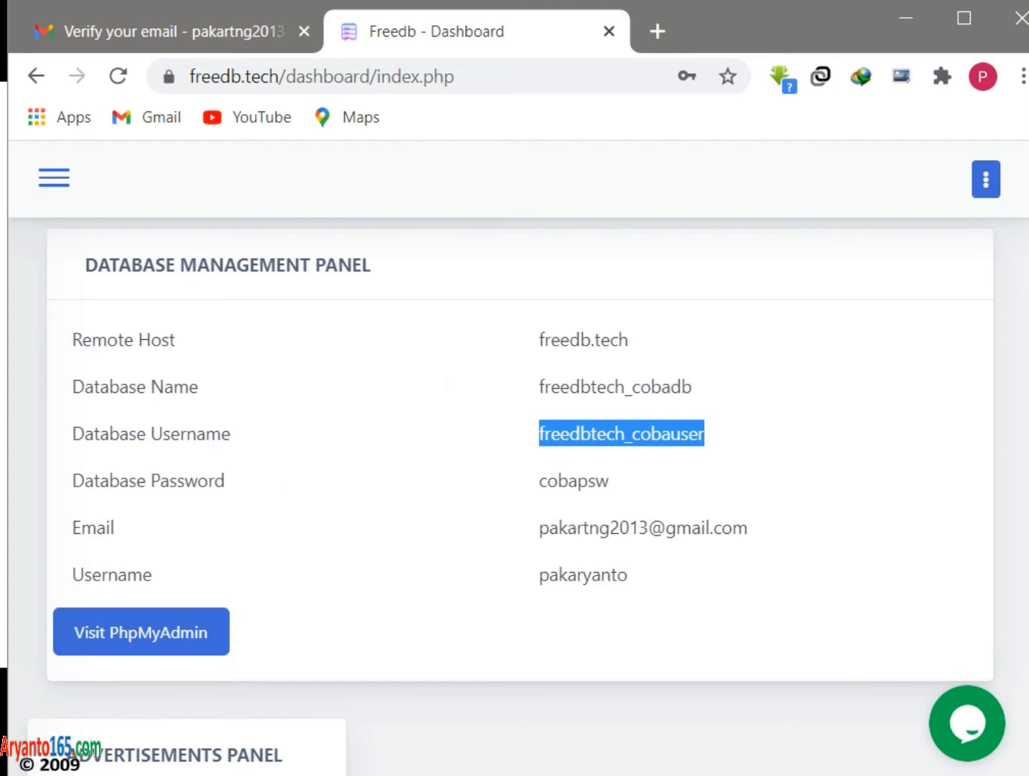
- Open Control Panel from a Start menu search for 'control' and set View by to Category
{"action": "key", "text": "super"}
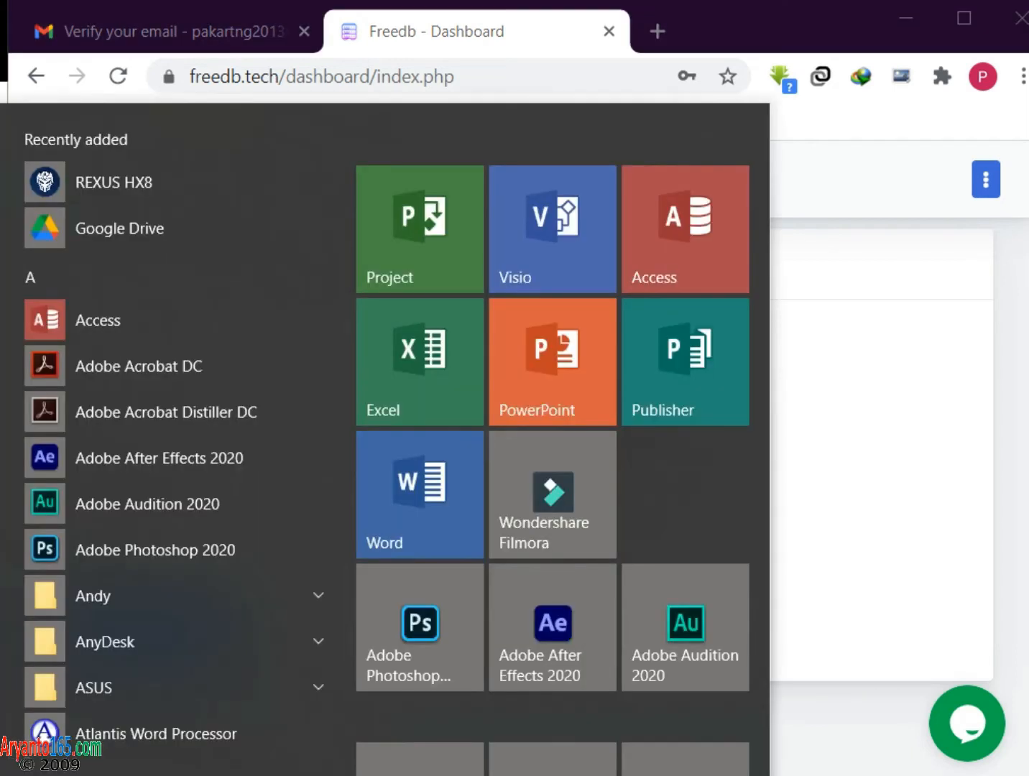
{"action": "type", "text": "control"}
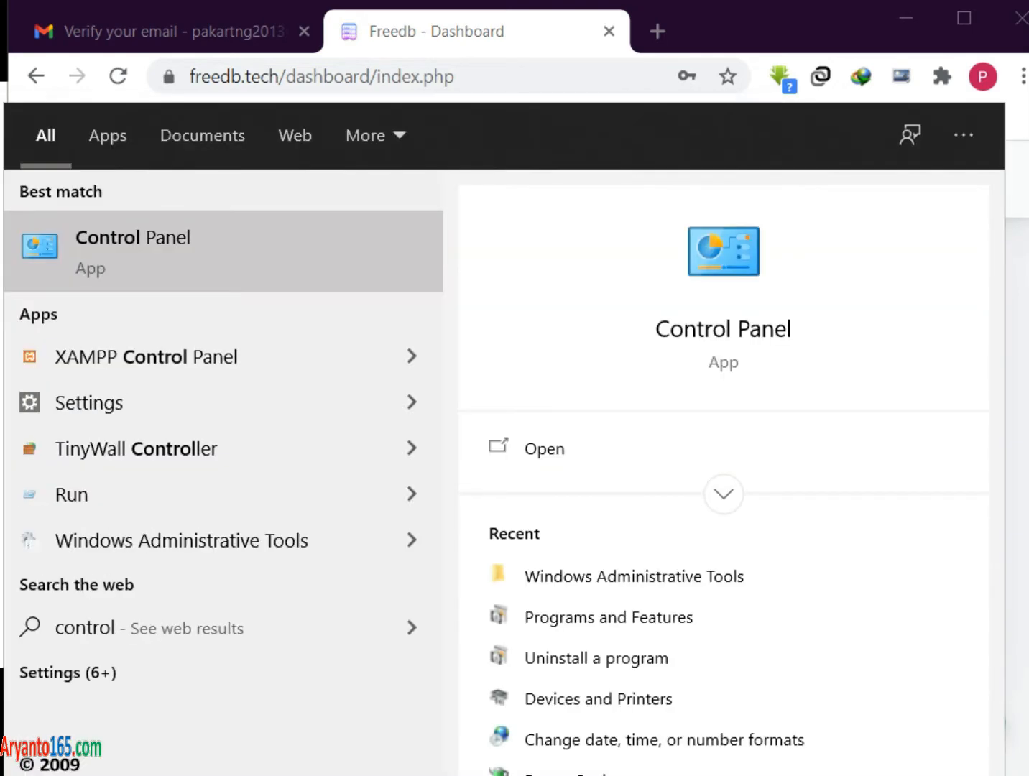
{"action": "left_click", "coordinate": [150, 237]}
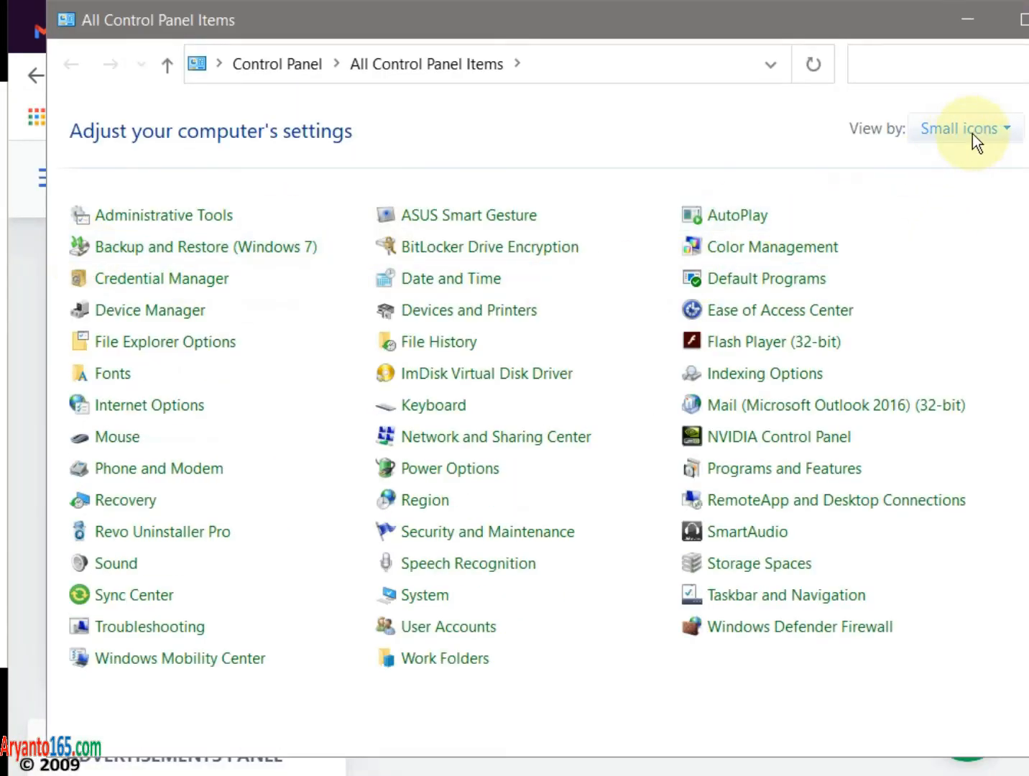
{"action": "left_click", "coordinate": [1008, 129]}
{"action": "left_click", "coordinate": [977, 191]}
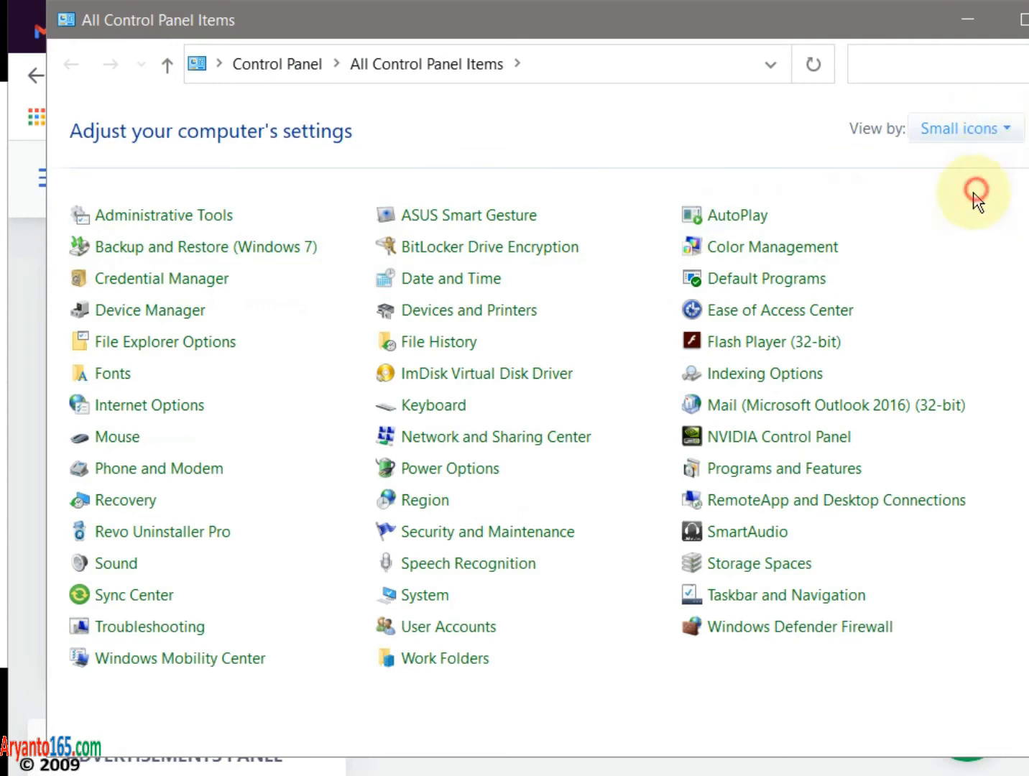
{"action": "left_click", "coordinate": [1014, 129]}
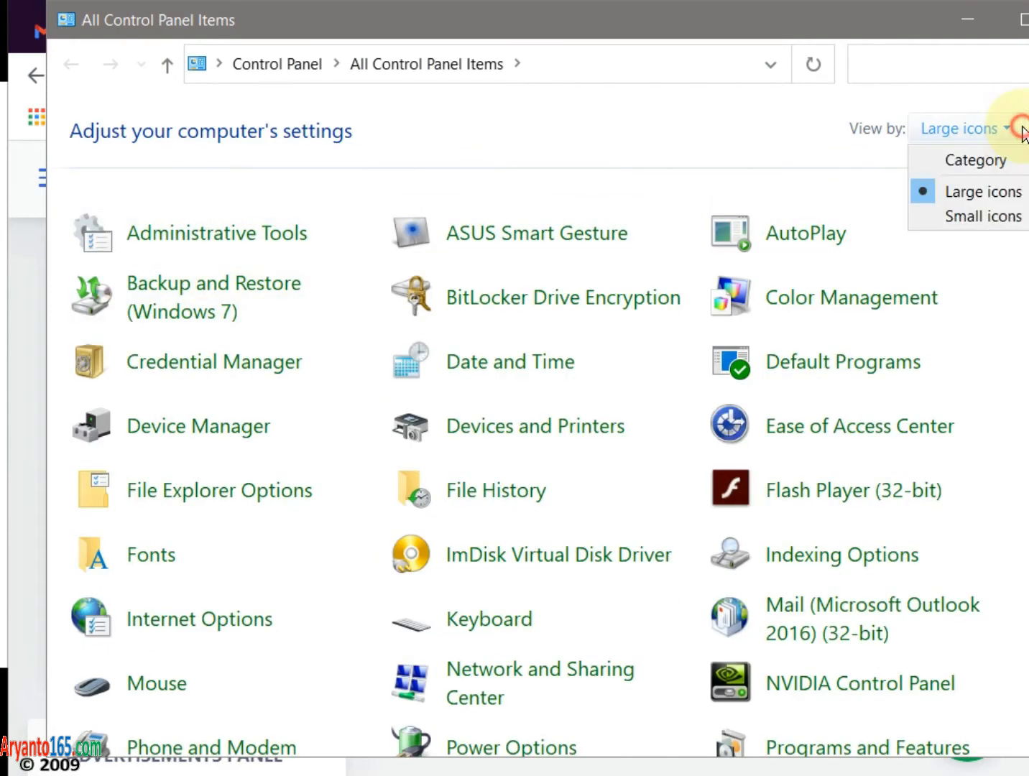
{"action": "left_click", "coordinate": [973, 162]}
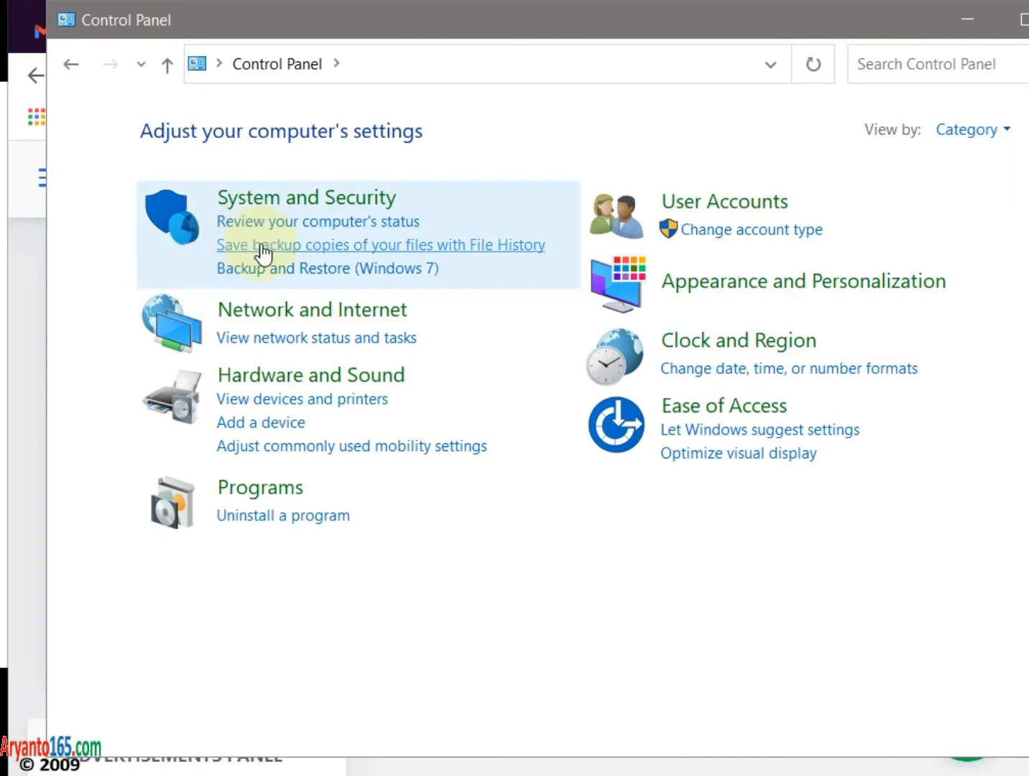
{"action": "left_click", "coordinate": [1009, 133]}
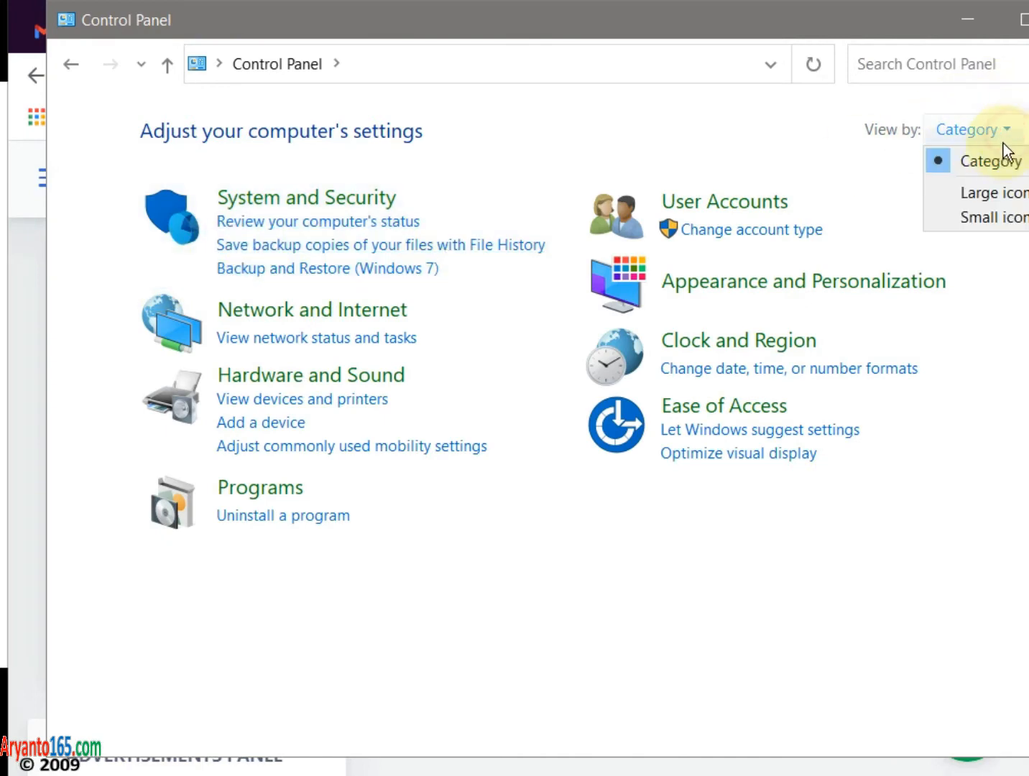
- Switch Control Panel to Small icons and open Administrative Tools
{"action": "left_click", "coordinate": [978, 224]}
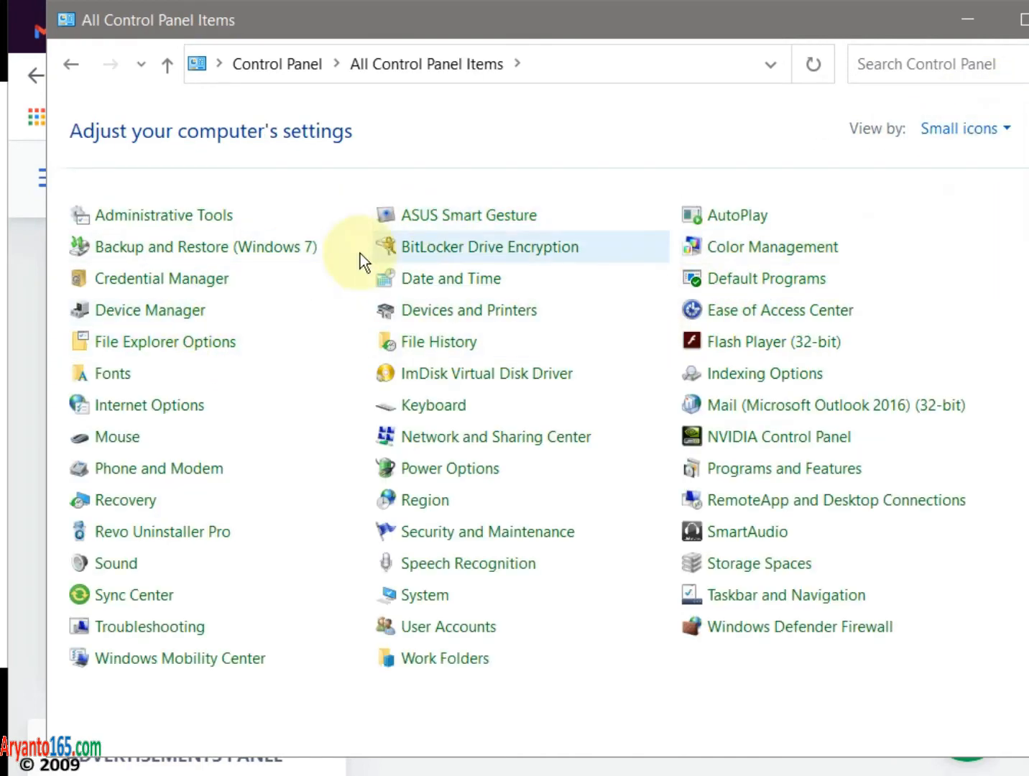
{"action": "left_click", "coordinate": [204, 226]}
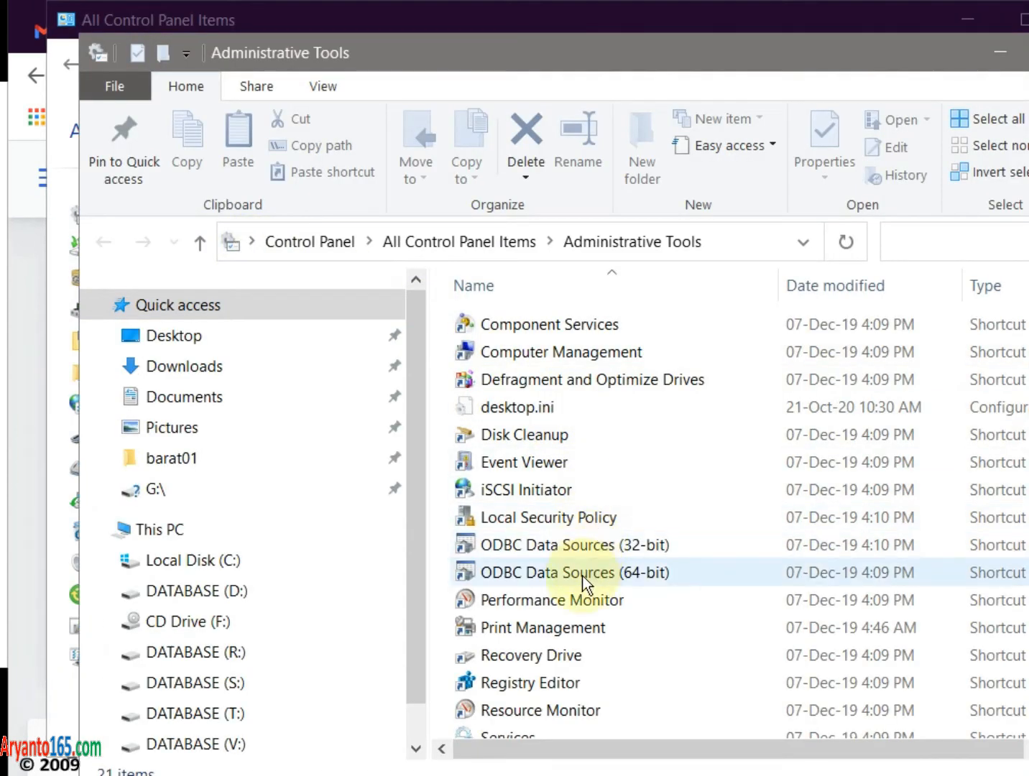
- Open ODBC Data Sources (32-bit), move it left, and locate MySQL ODBC 5.3 ANSI Driver under Drivers
{"action": "double_click", "coordinate": [597, 545]}
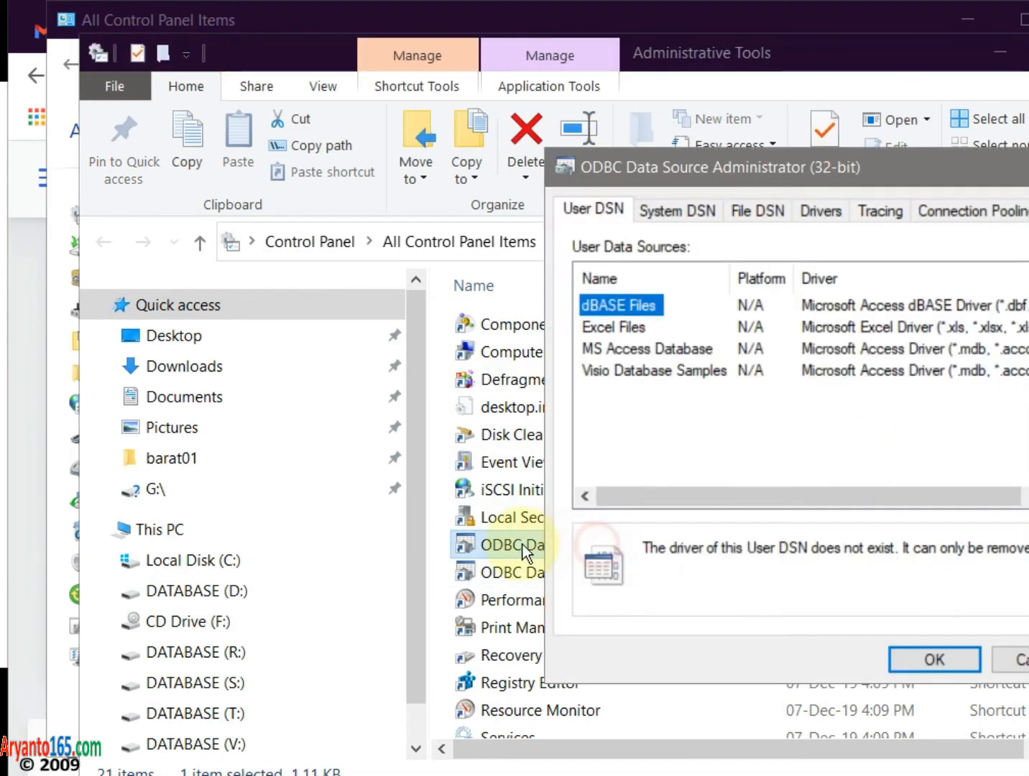
{"action": "left_click_drag", "start_coordinate": [713, 186], "coordinate": [288, 187]}
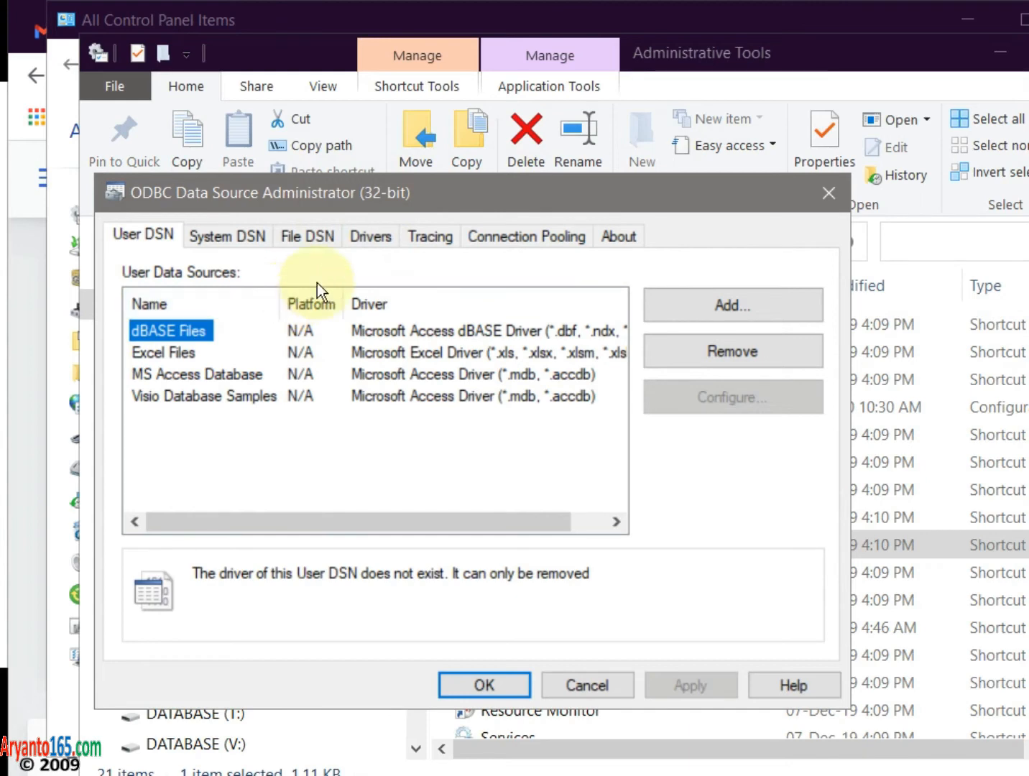
{"action": "left_click", "coordinate": [373, 239]}
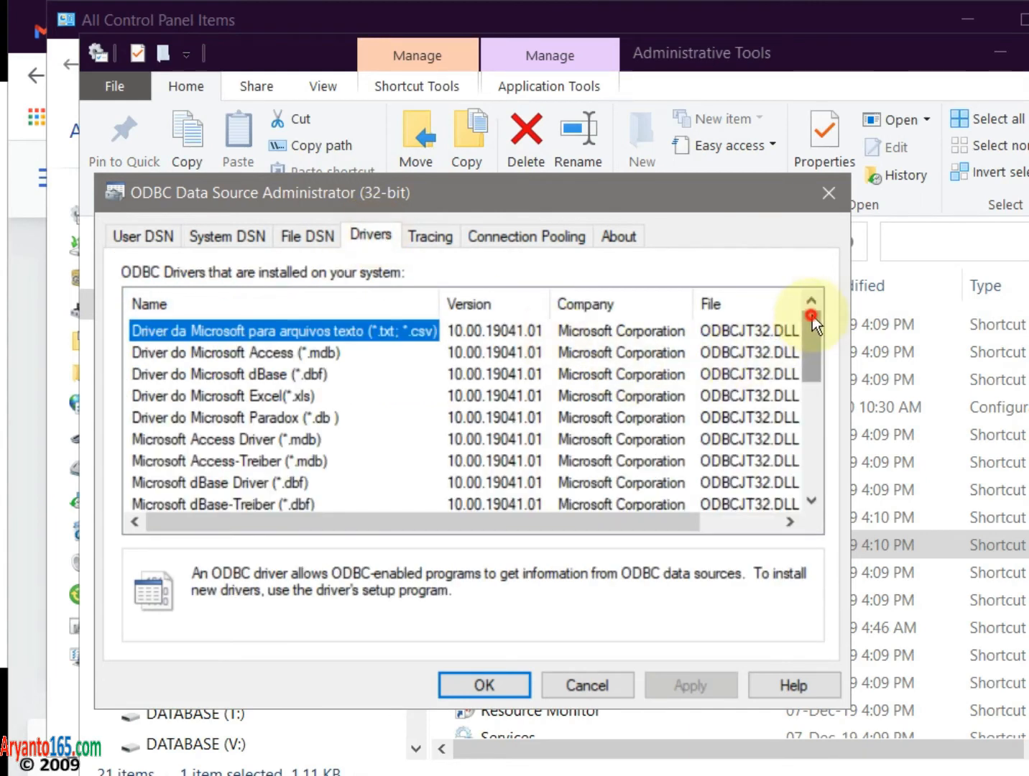
{"action": "left_click_drag", "start_coordinate": [808, 316], "coordinate": [807, 470]}
{"action": "left_click", "coordinate": [265, 438]}
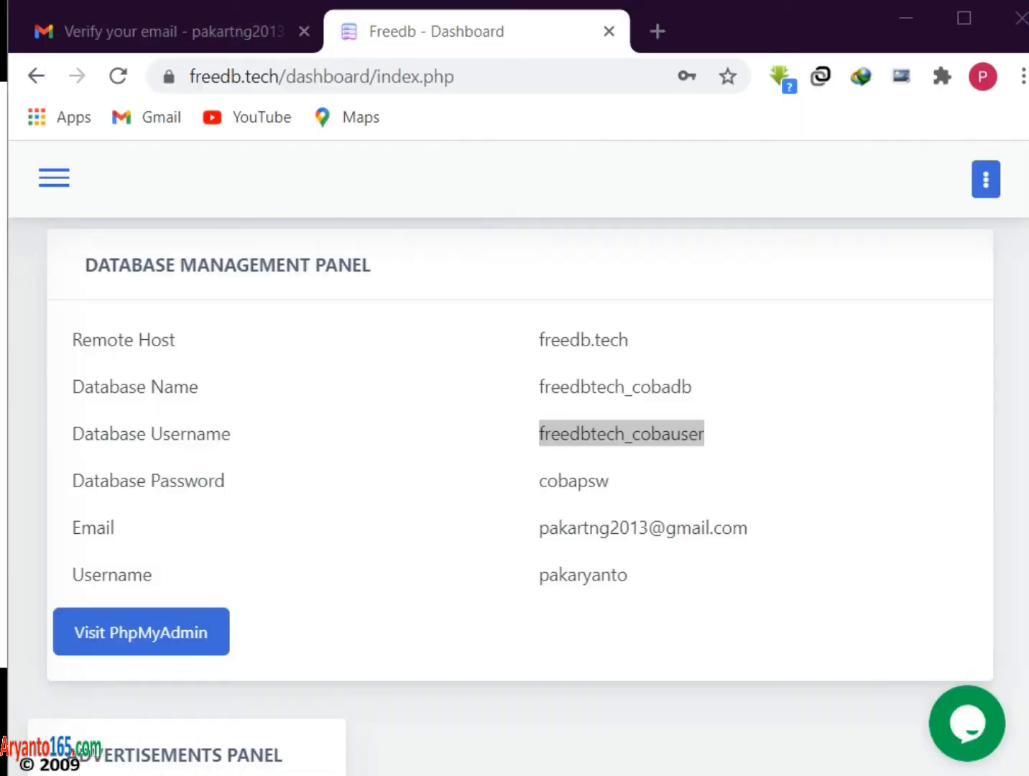
- Search 'odbc 5.3' in a new tab, open dev.mysql.com's Connector/ODBC 5.3.14 download page, then return to Freedb
{"action": "left_click", "coordinate": [653, 32]}
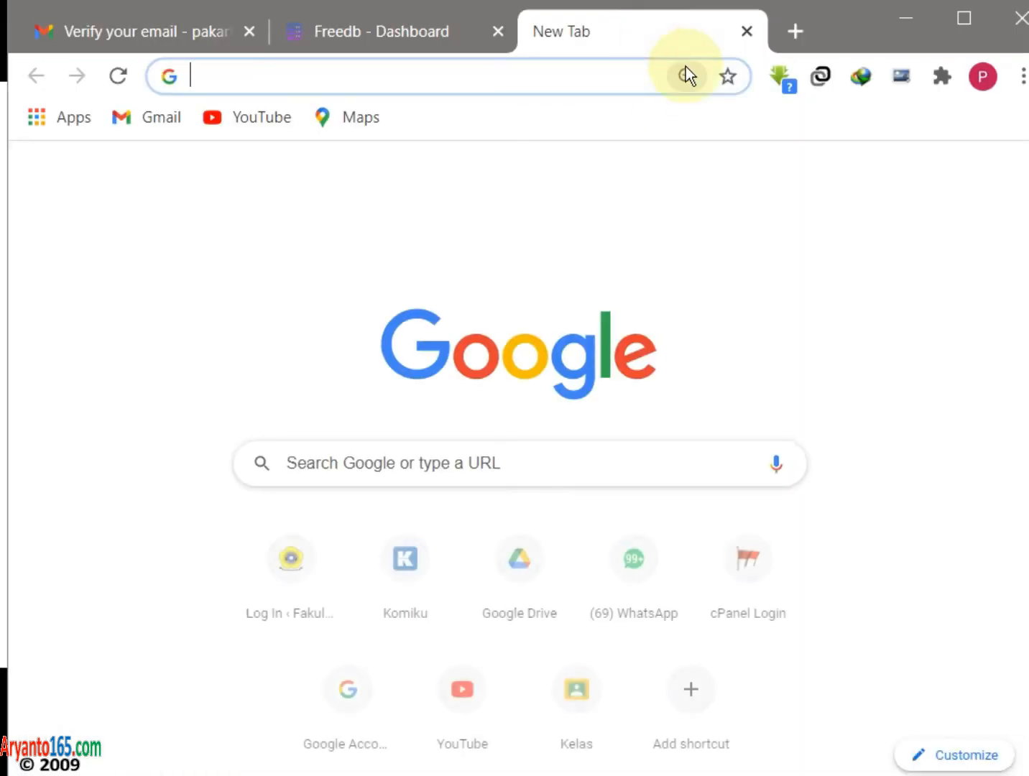
{"action": "type", "text": "odbc 5.3"}
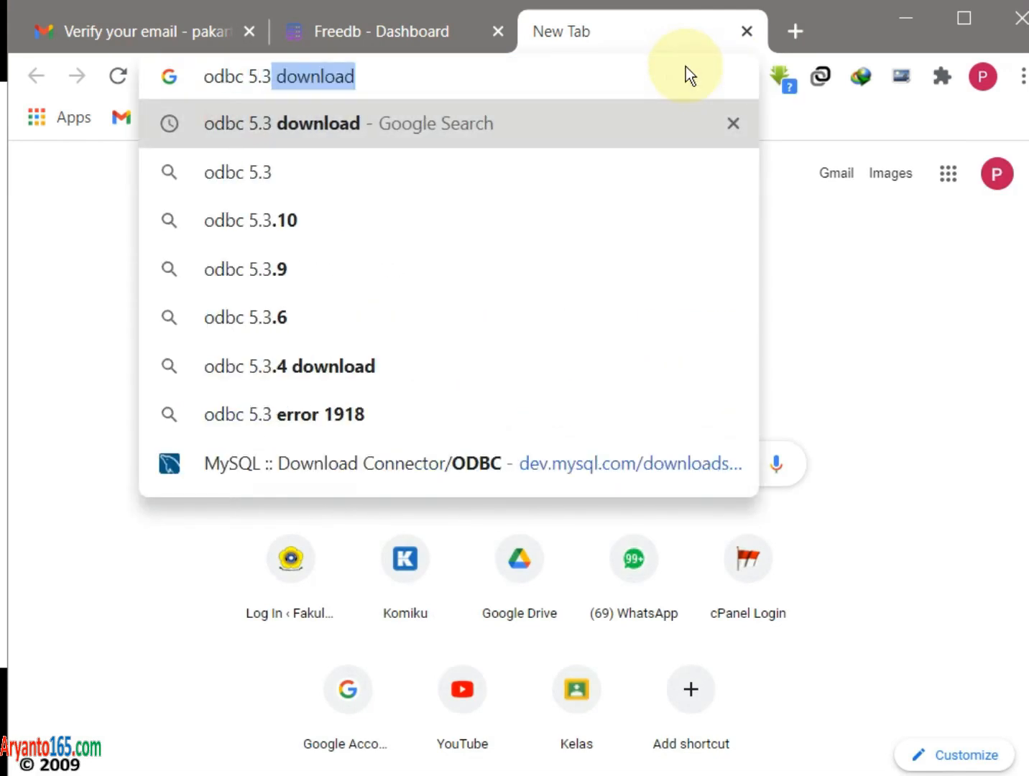
{"action": "key", "text": "Return"}
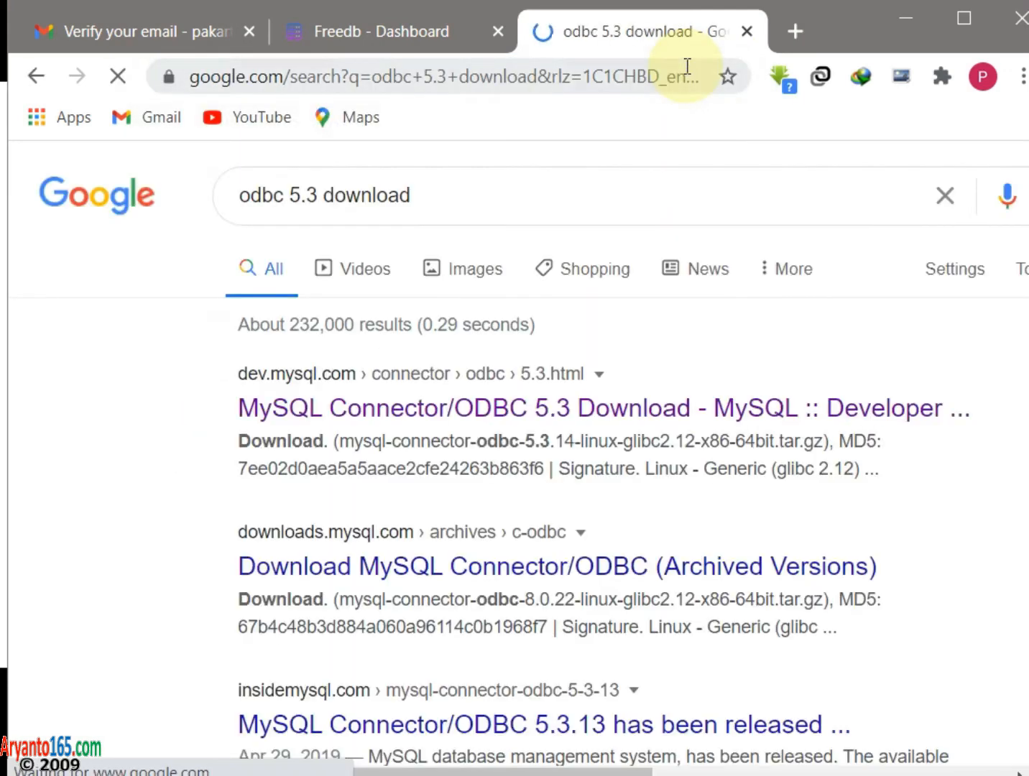
{"action": "left_click", "coordinate": [560, 413]}
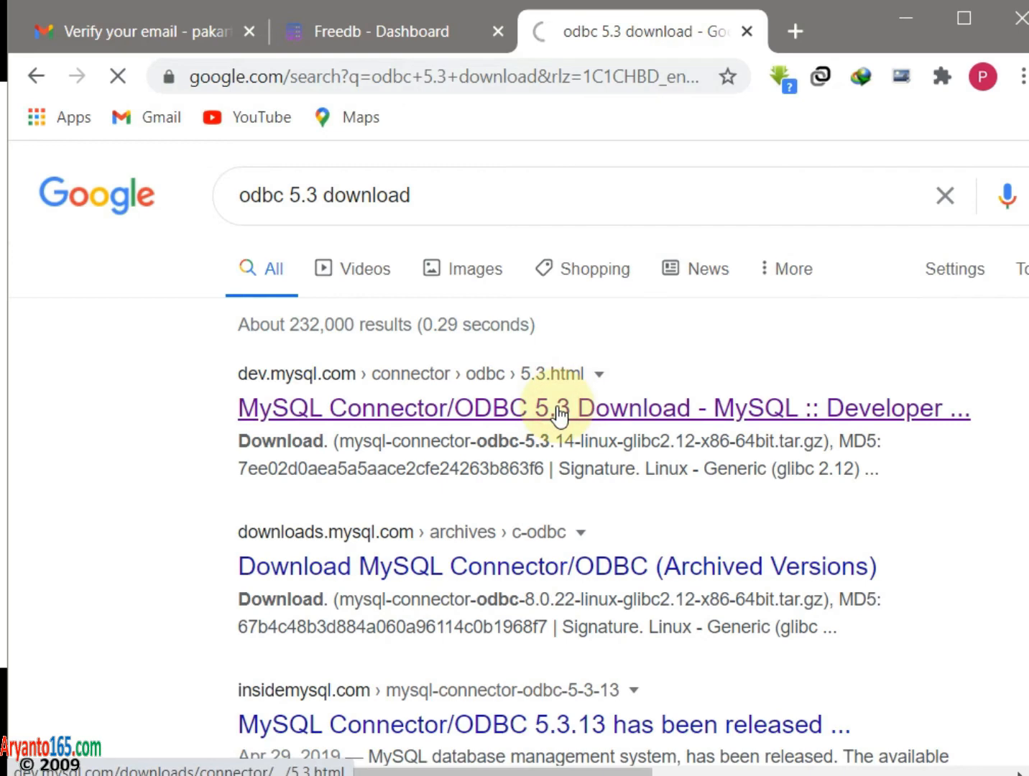
{"action": "scroll", "coordinate": [557, 413], "scroll_direction": "down", "scroll_amount": 5}
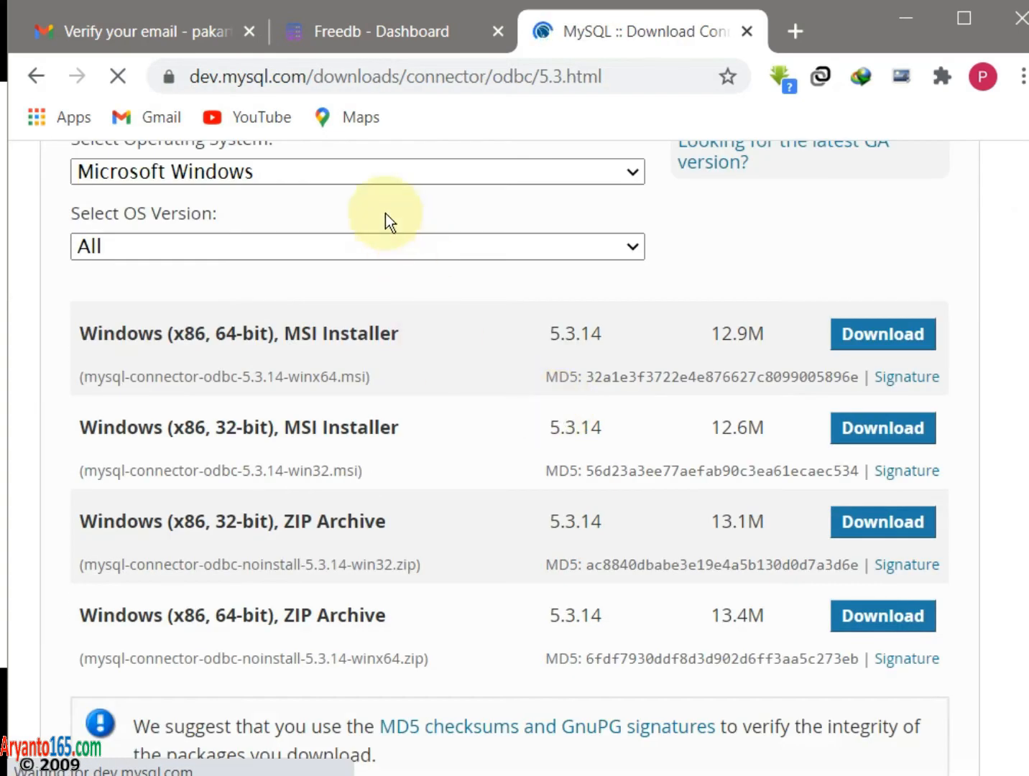
{"action": "scroll", "coordinate": [383, 441], "scroll_direction": "up", "scroll_amount": 1}
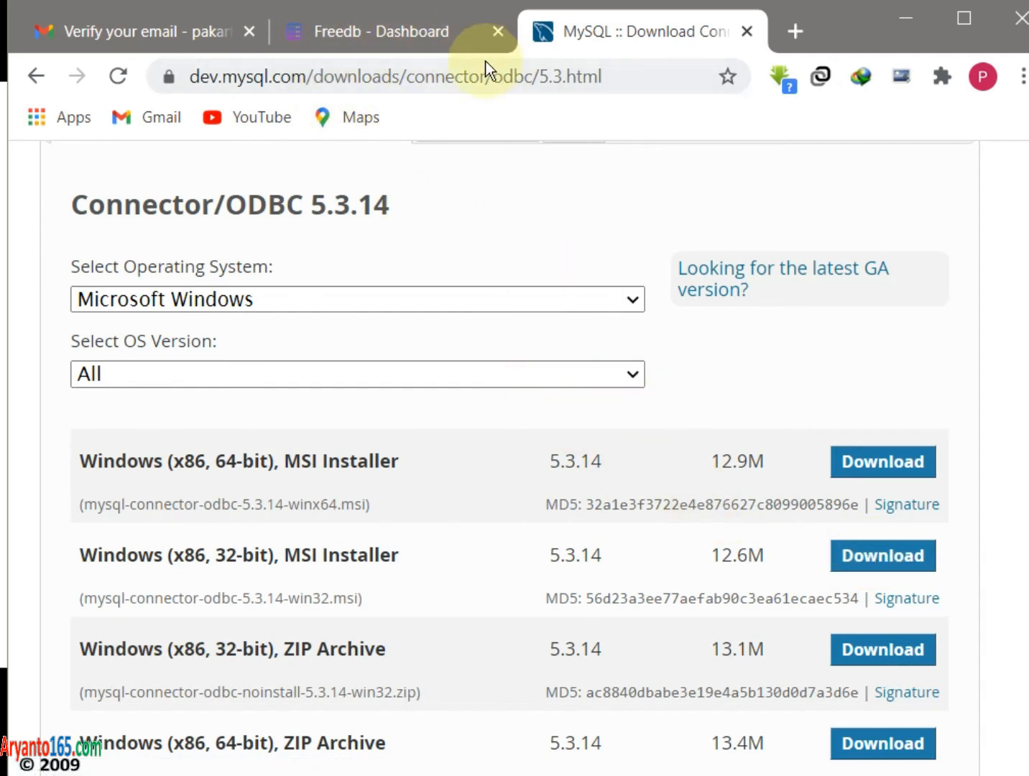
{"action": "left_click", "coordinate": [407, 35]}
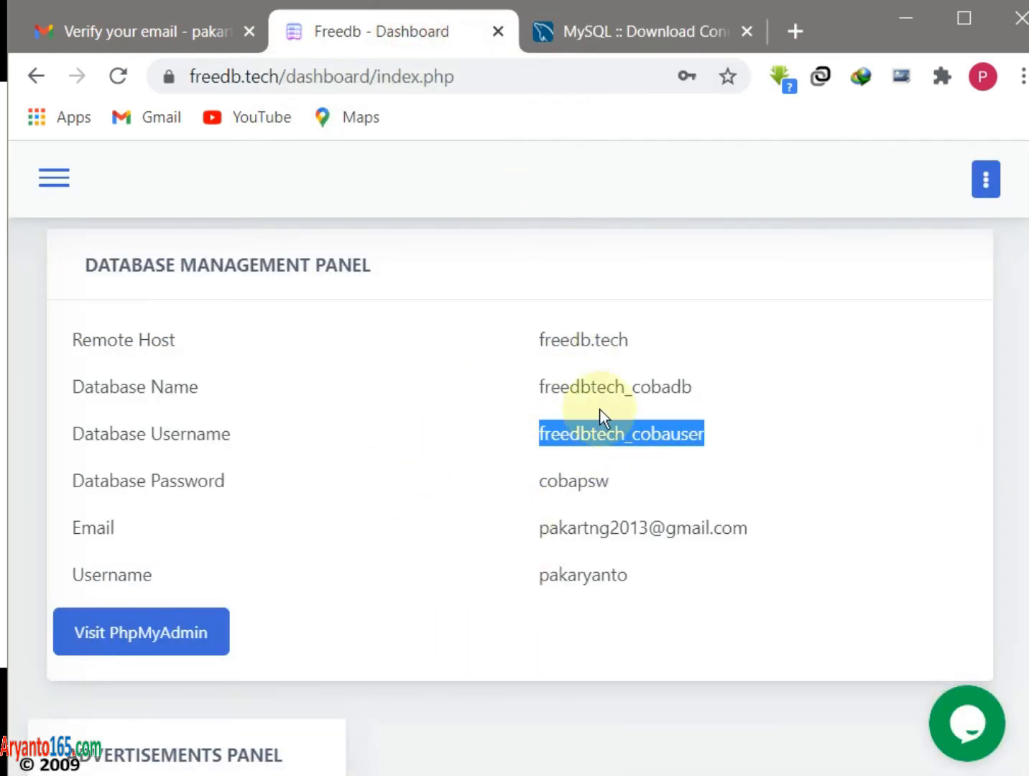
- Paste the copied FreeDB connection details into Notepad, widen its window, and return to the dashboard
{"action": "left_click_drag", "start_coordinate": [68, 341], "coordinate": [771, 578]}
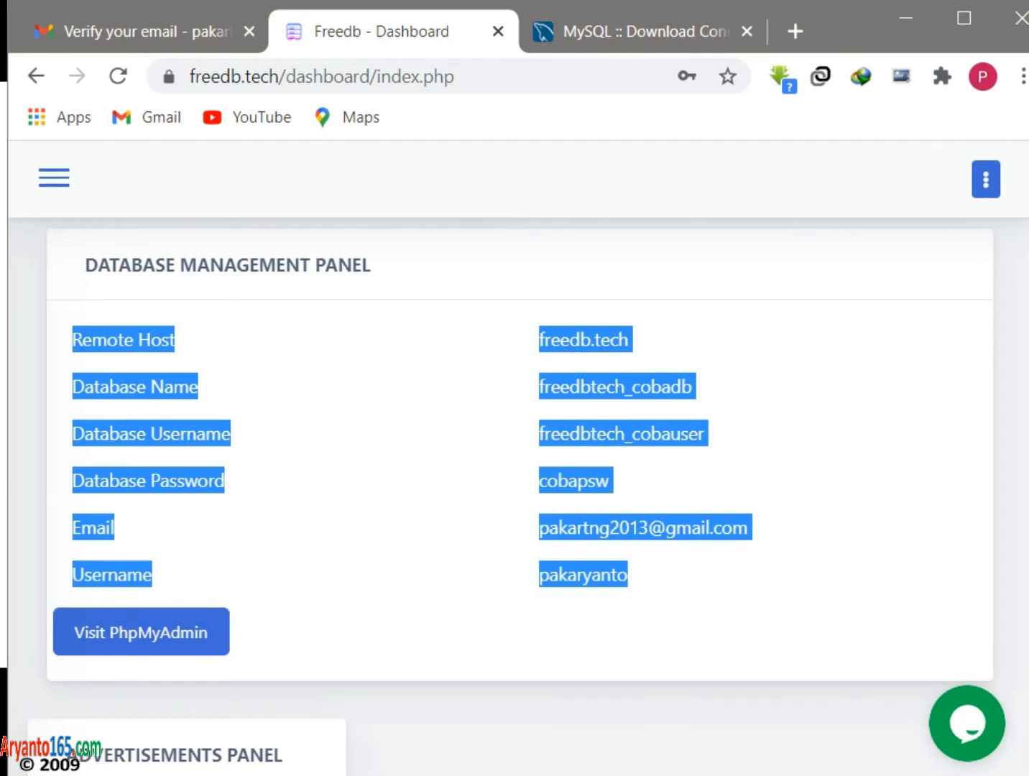
{"action": "key", "text": "ctrl+v"}
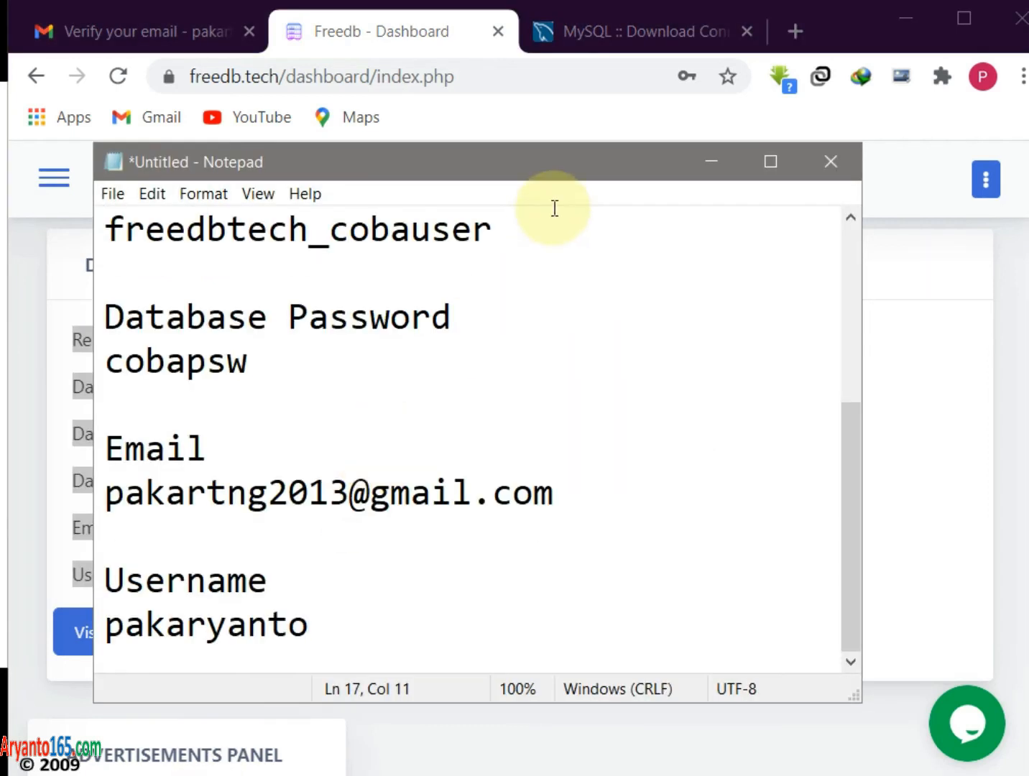
{"action": "scroll", "coordinate": [559, 308], "scroll_direction": "up", "scroll_amount": 3}
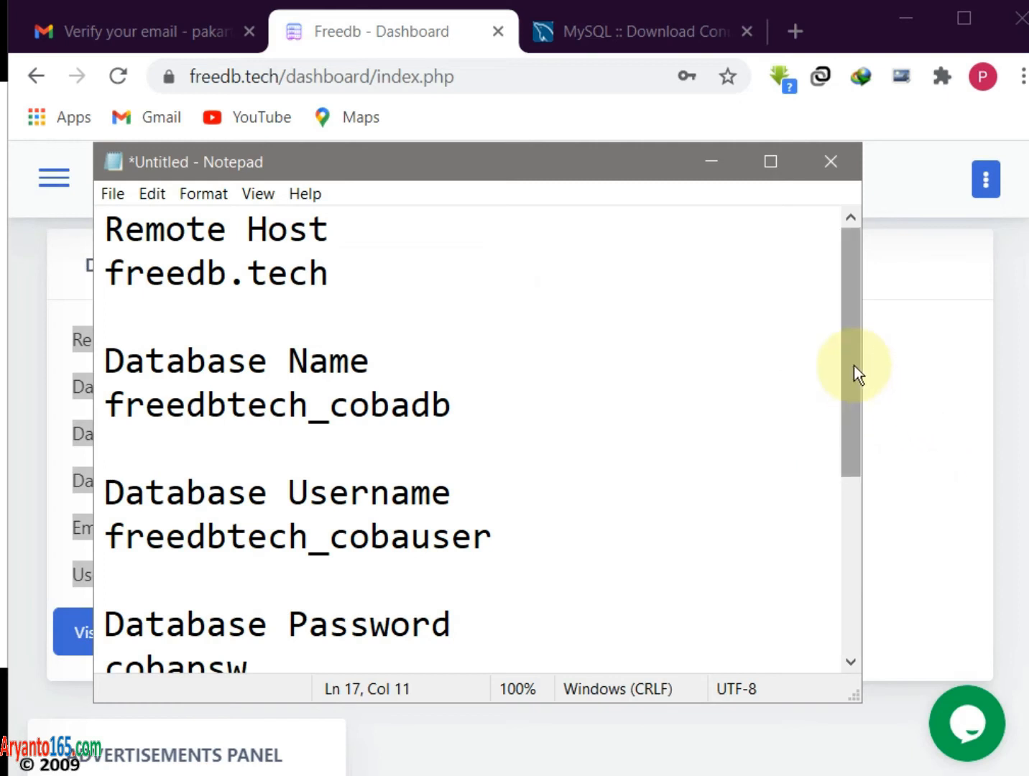
{"action": "left_click_drag", "start_coordinate": [860, 365], "coordinate": [916, 363]}
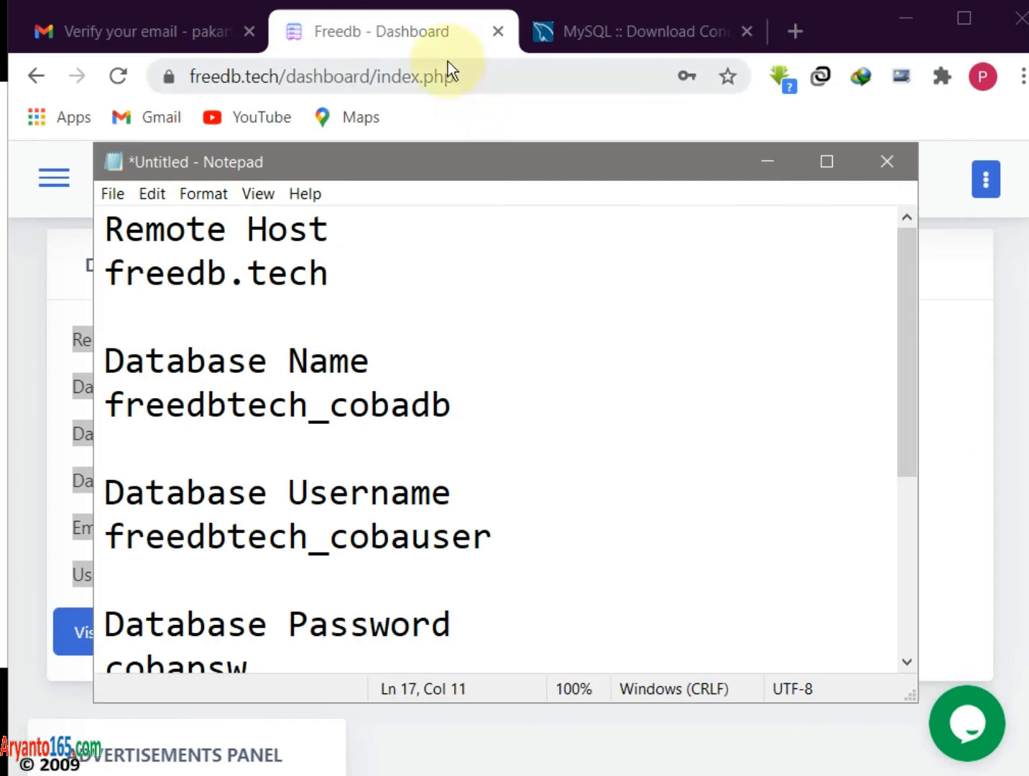
{"action": "left_click", "coordinate": [437, 43]}
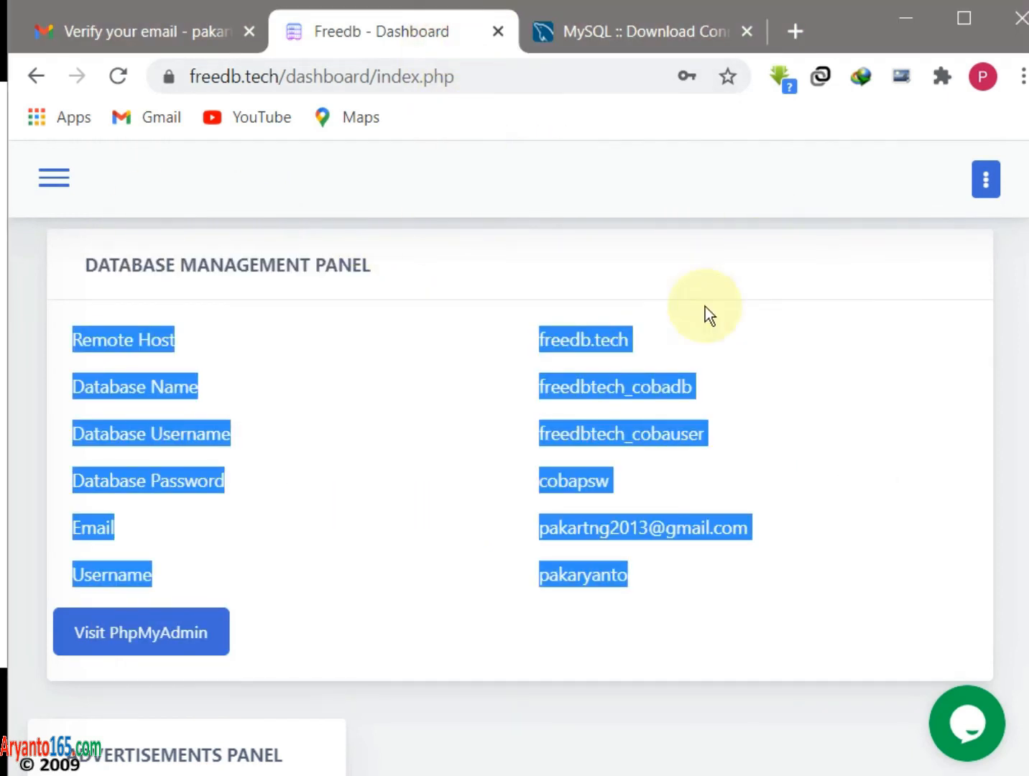
- Toggle the dashboard's side navigation and extra options bar while browsing the page
{"action": "scroll", "coordinate": [343, 578], "scroll_direction": "up", "scroll_amount": 3}
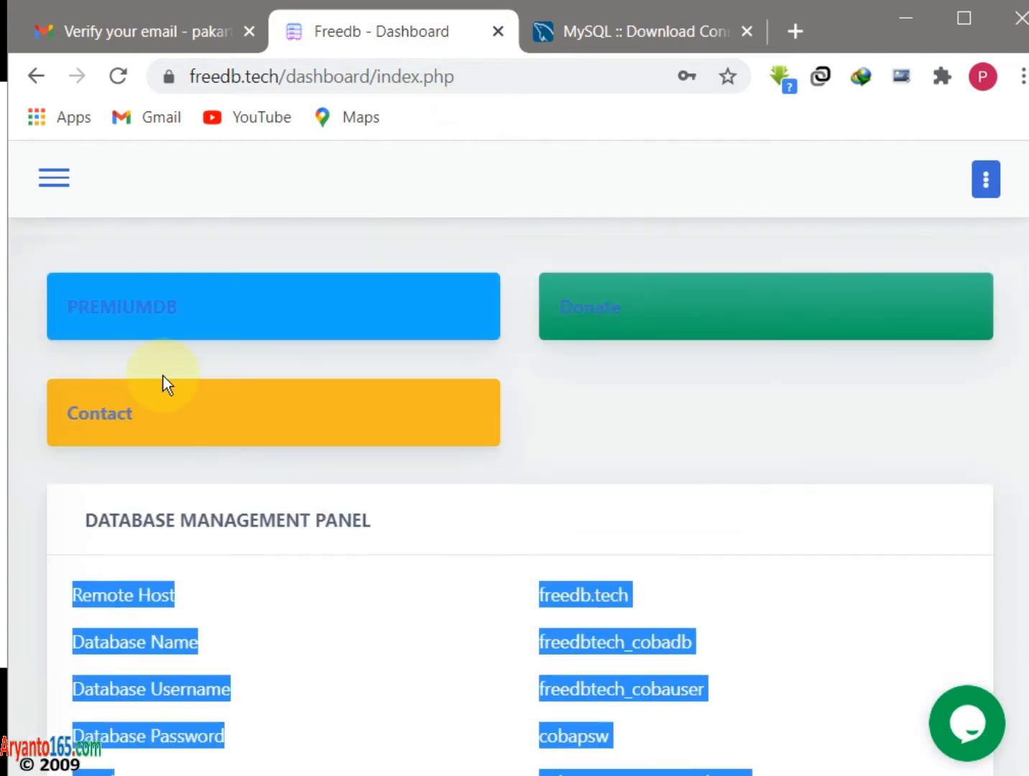
{"action": "left_click", "coordinate": [58, 181]}
{"action": "left_click", "coordinate": [726, 206]}
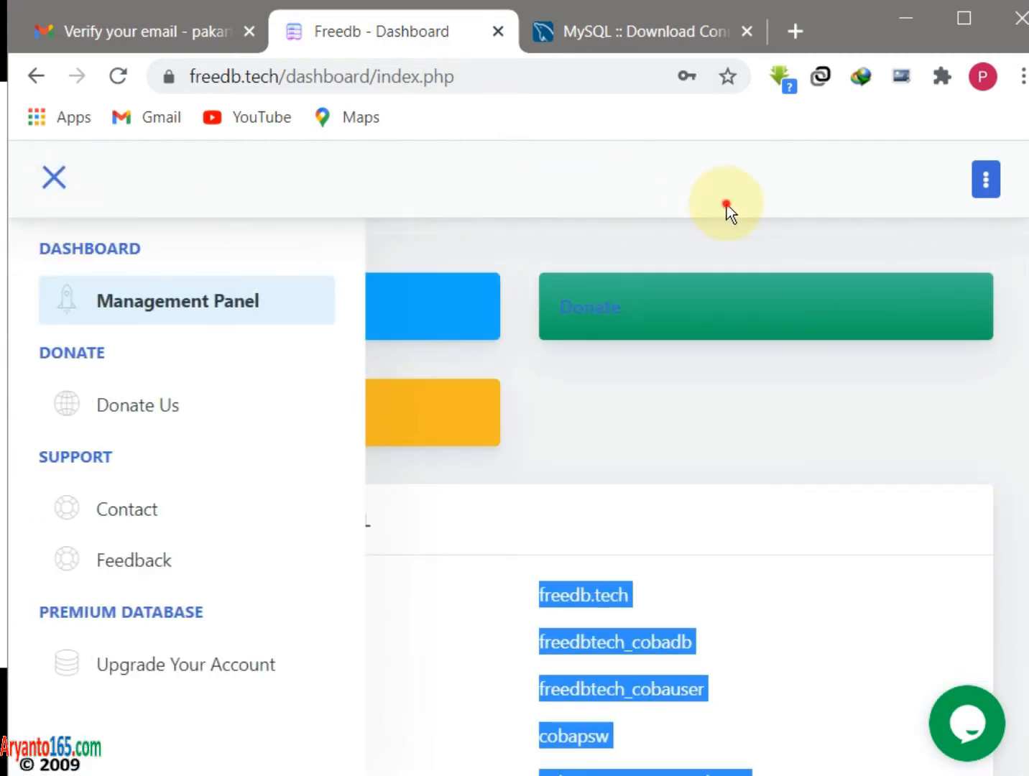
{"action": "left_click", "coordinate": [998, 188]}
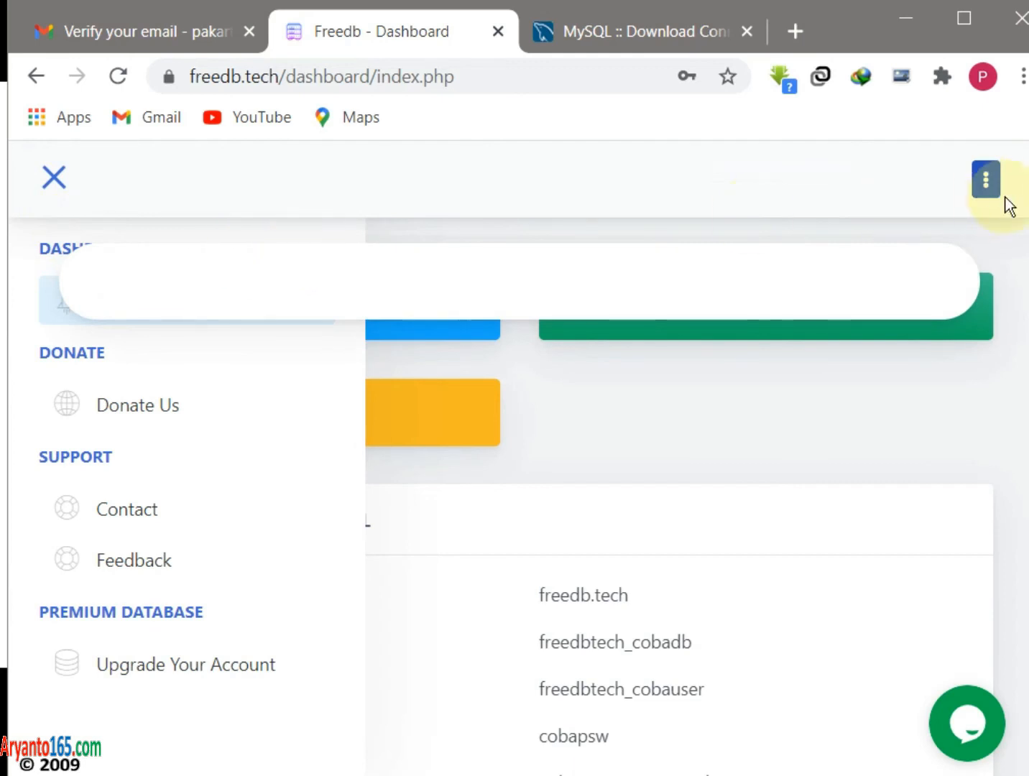
{"action": "left_click", "coordinate": [995, 186]}
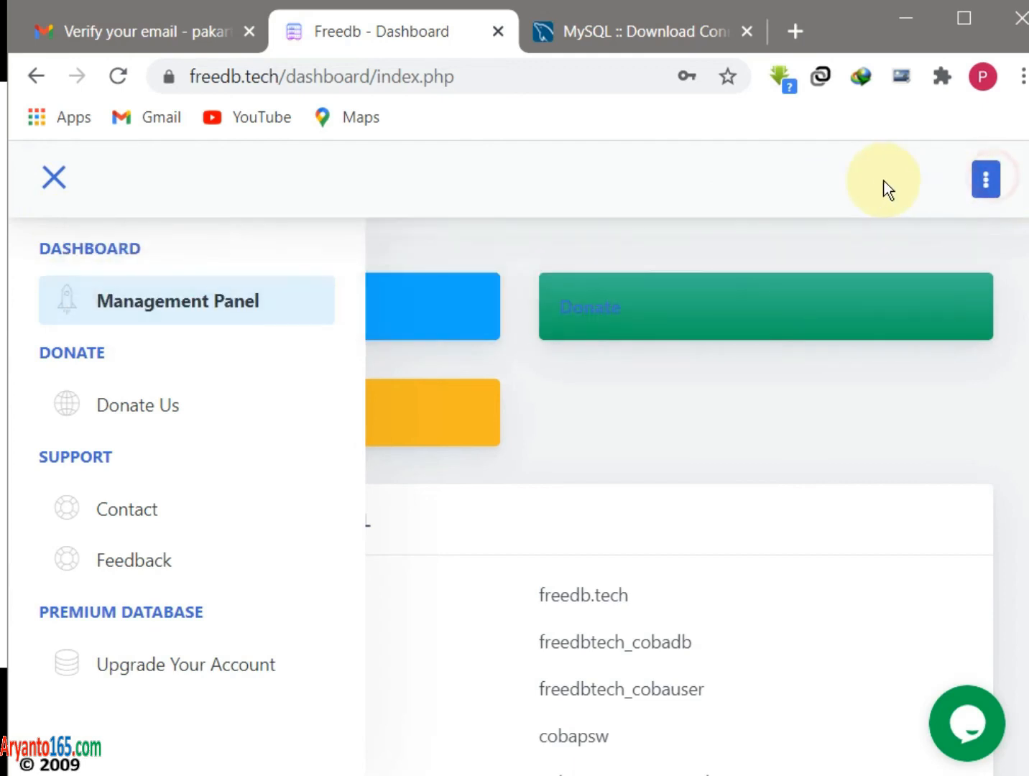
{"action": "left_click", "coordinate": [45, 179]}
{"action": "left_click", "coordinate": [987, 188]}
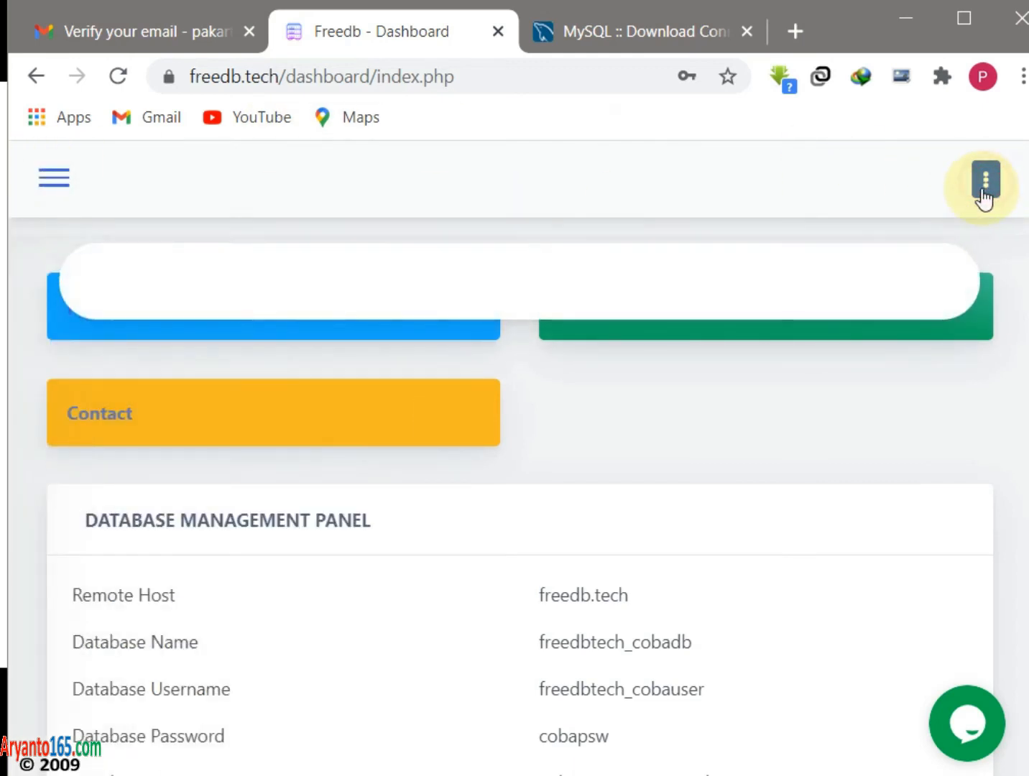
{"action": "scroll", "coordinate": [836, 459], "scroll_direction": "down", "scroll_amount": 13}
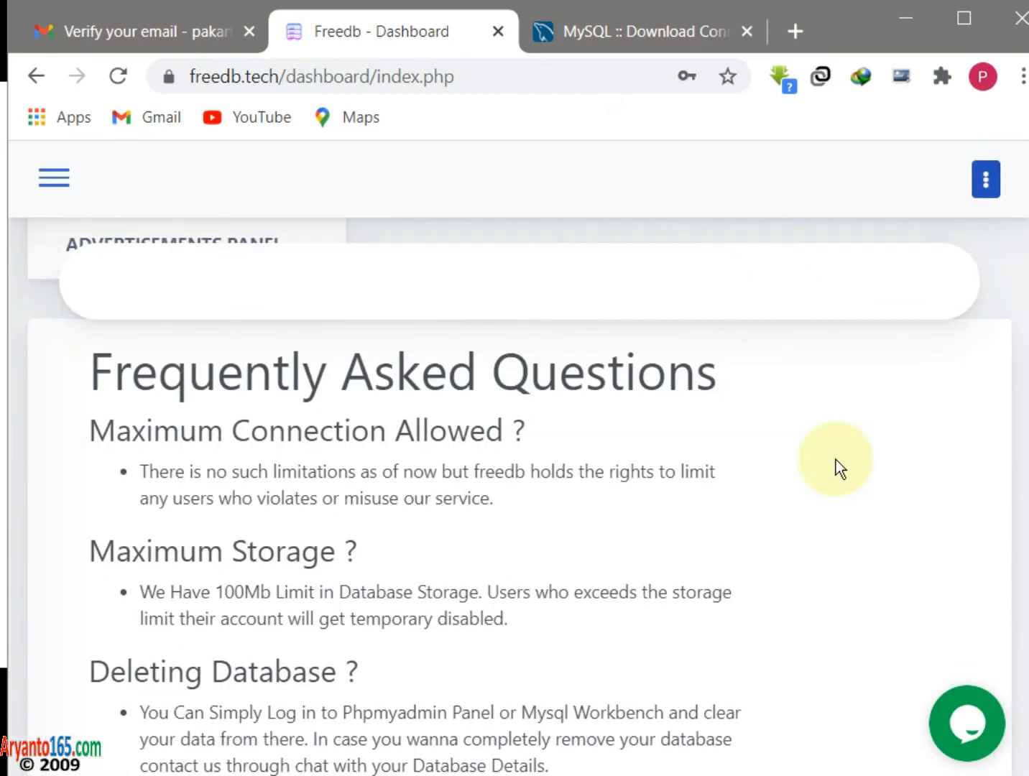
{"action": "scroll", "coordinate": [835, 460], "scroll_direction": "up", "scroll_amount": 13}
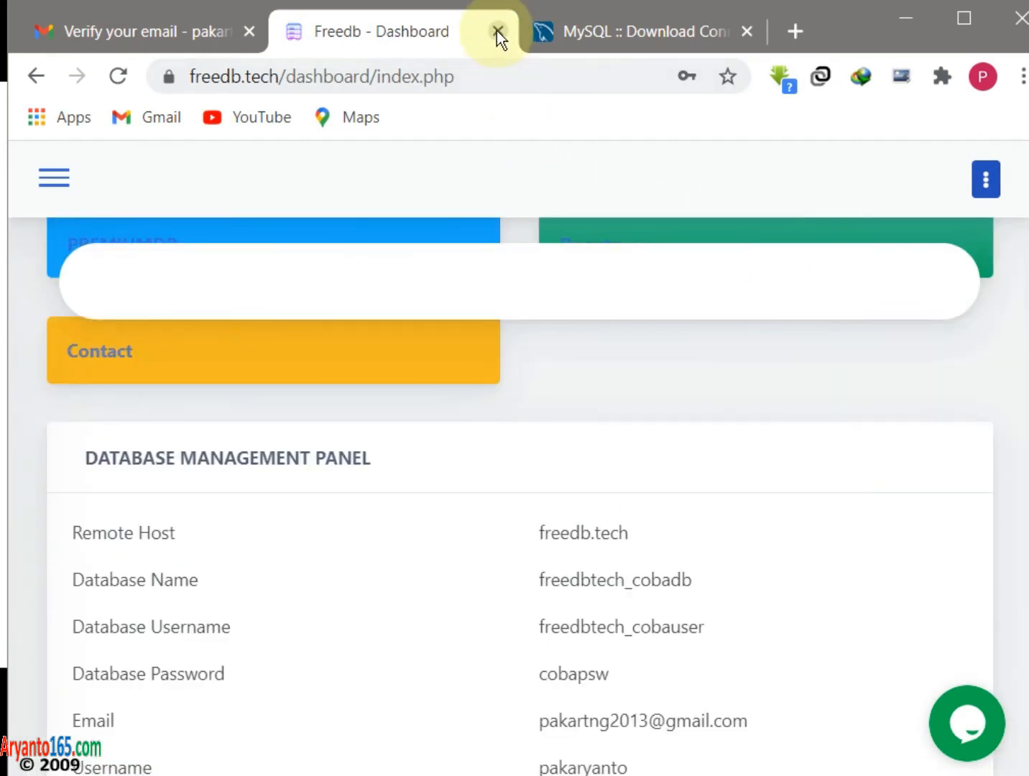
{"action": "scroll", "coordinate": [805, 260], "scroll_direction": "up", "scroll_amount": 3}
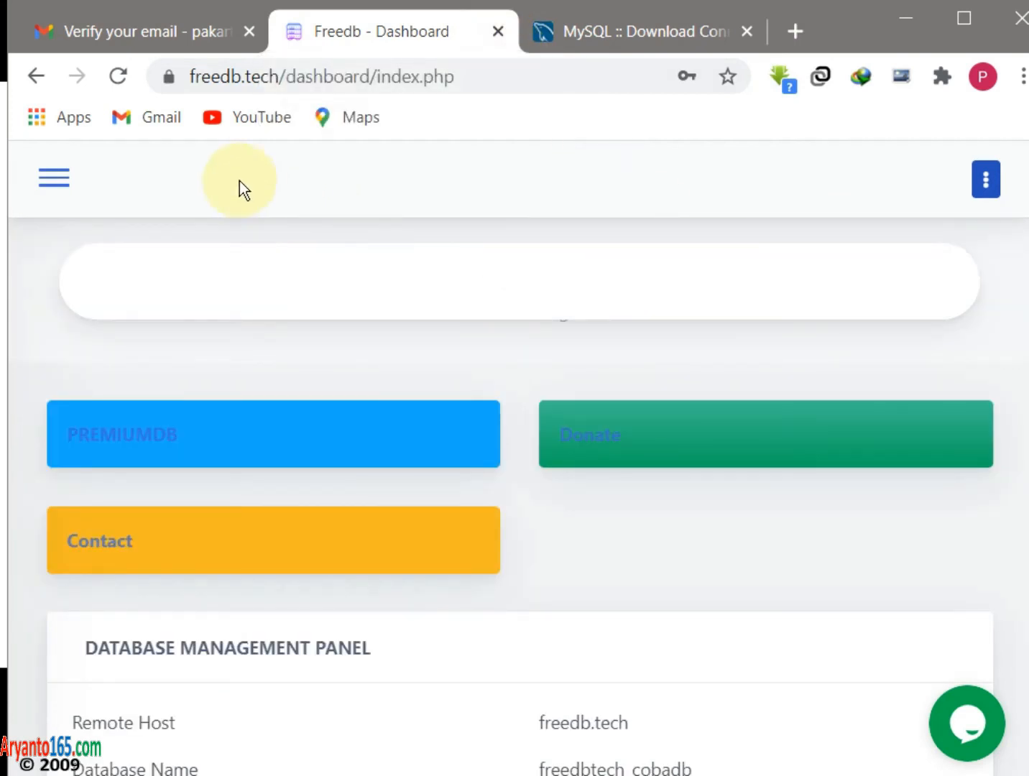
- Browse the side navigation down to the dashboard's FAQ section
{"action": "left_click", "coordinate": [72, 181]}
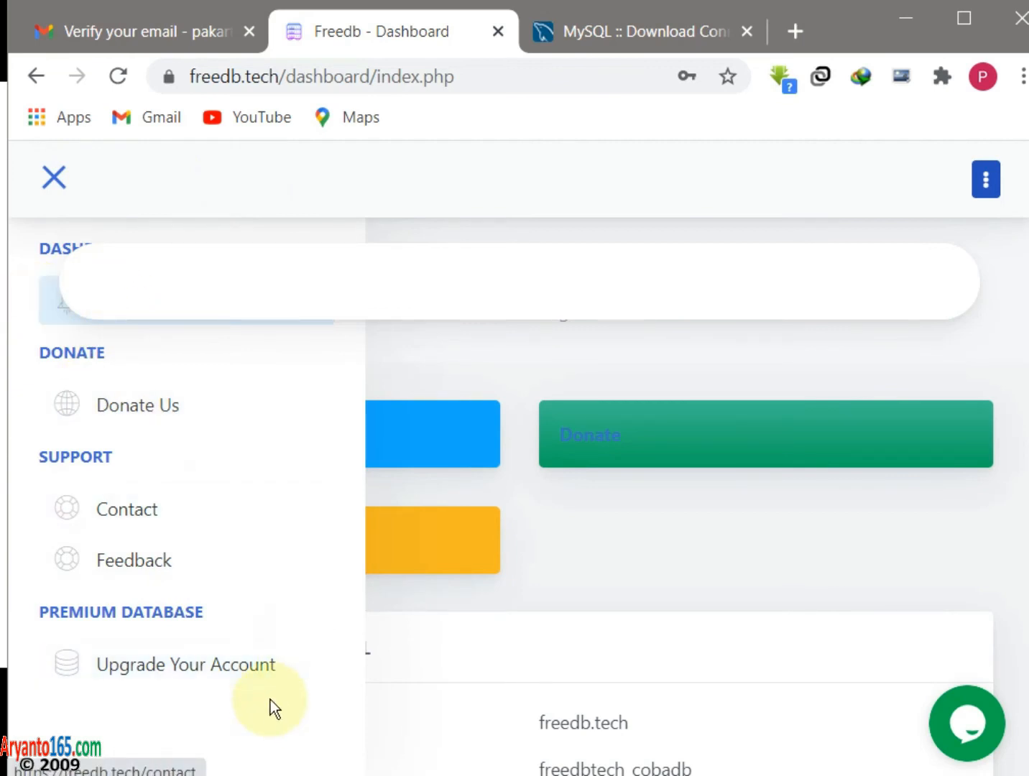
{"action": "left_click", "coordinate": [742, 566]}
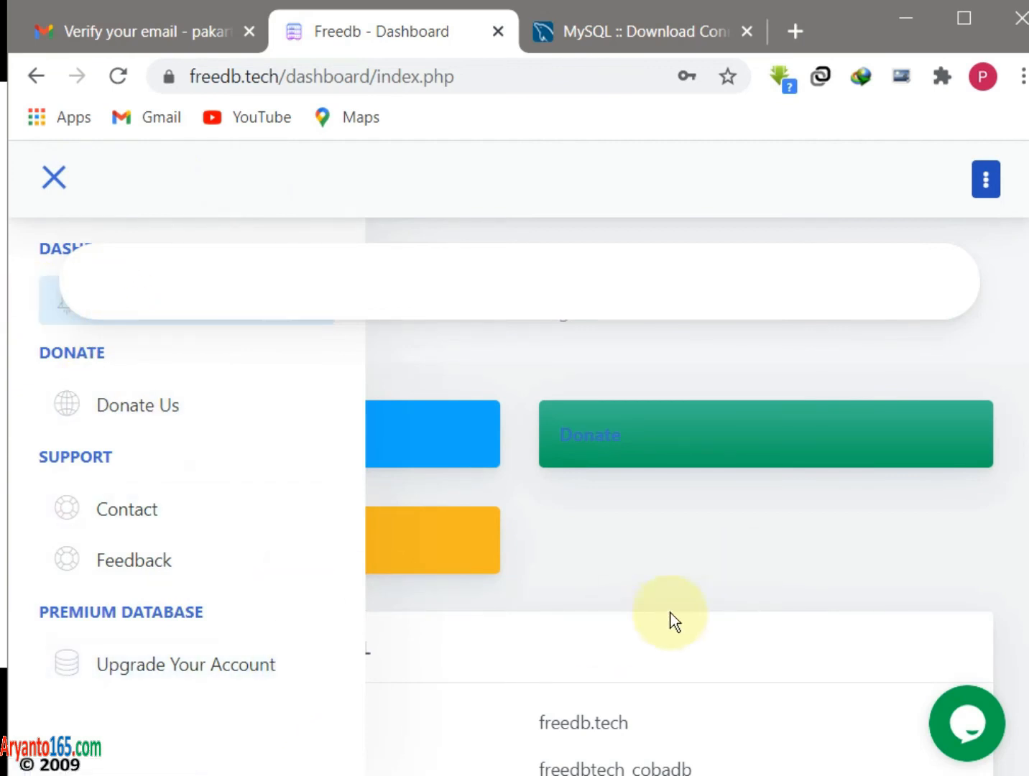
{"action": "left_click", "coordinate": [795, 564]}
{"action": "scroll", "coordinate": [912, 510], "scroll_direction": "down", "scroll_amount": 10}
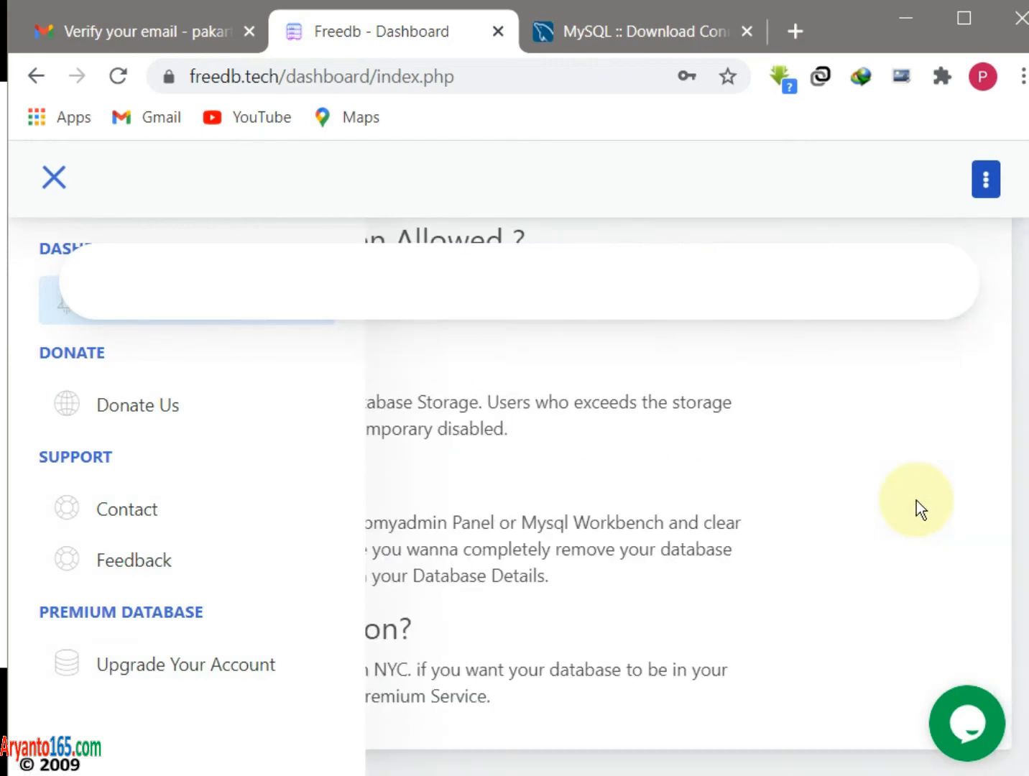
{"action": "left_click", "coordinate": [52, 179]}
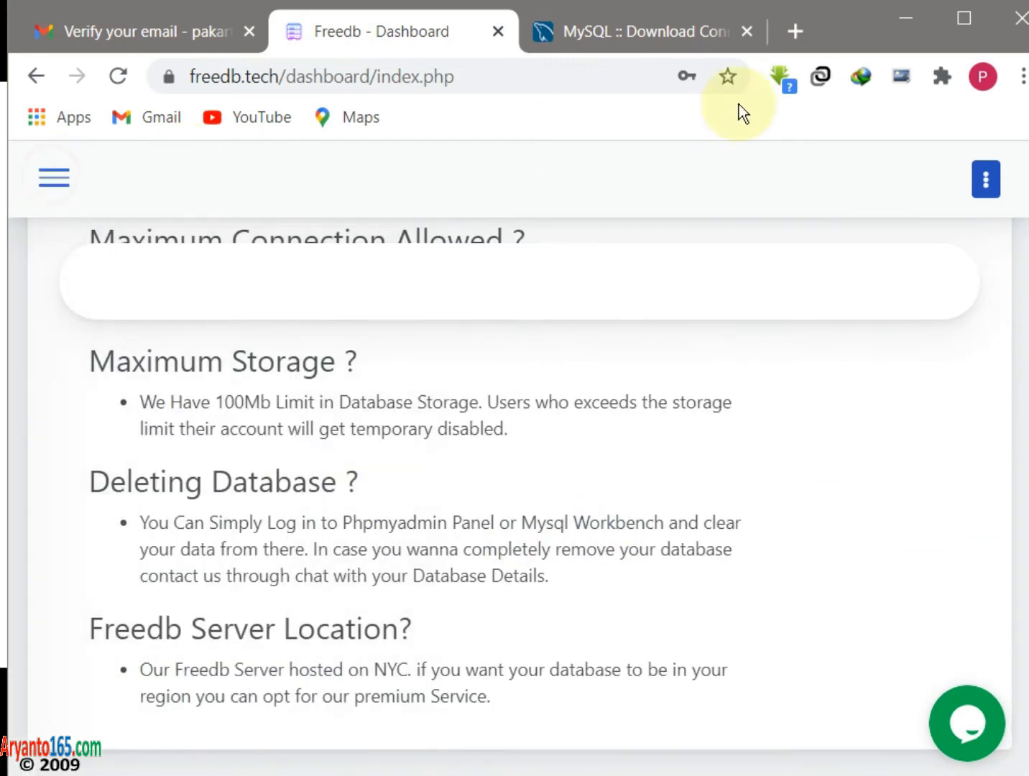
{"action": "left_click", "coordinate": [985, 179]}
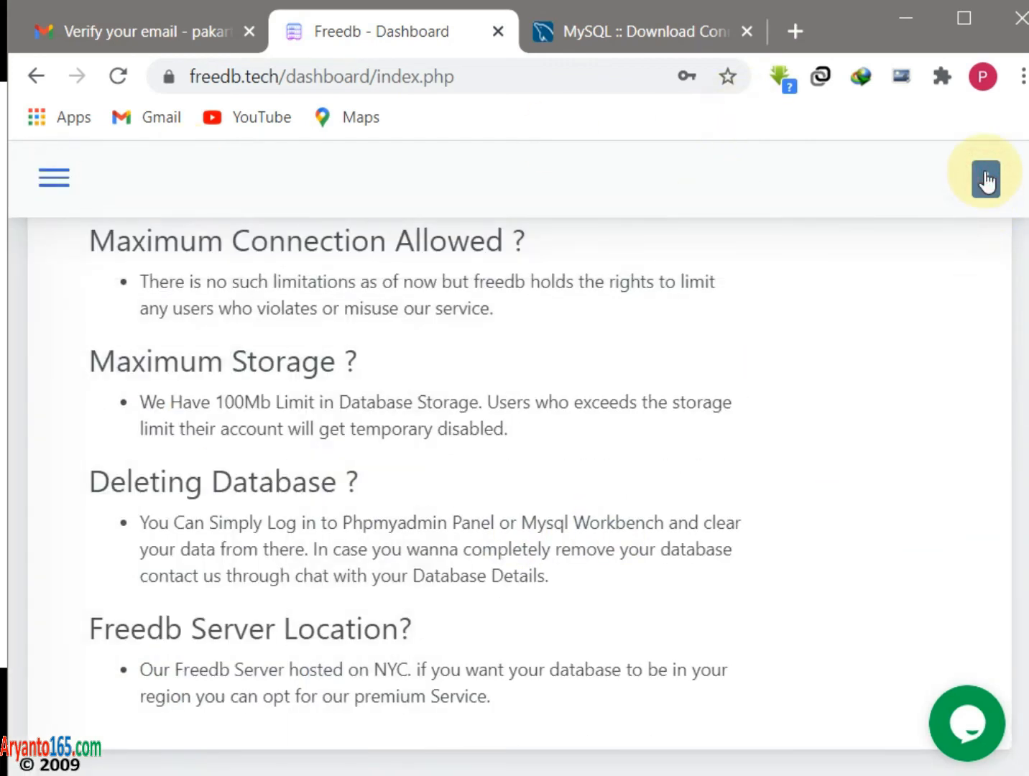
{"action": "left_click", "coordinate": [986, 178]}
{"action": "left_click", "coordinate": [129, 278]}
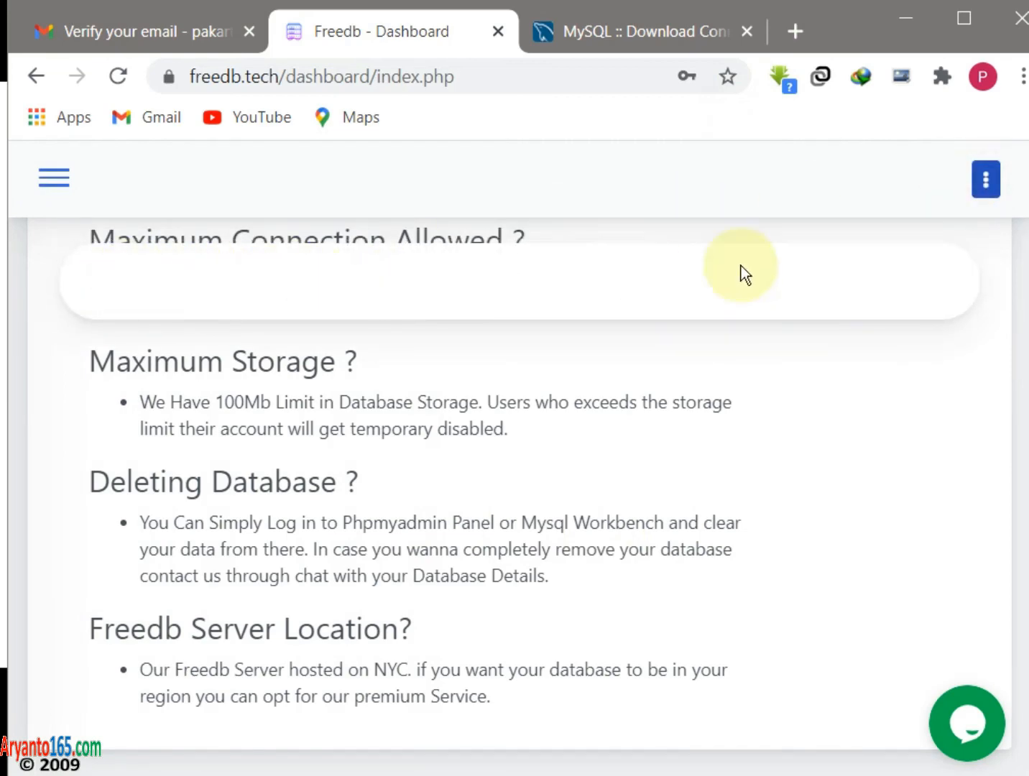
{"action": "left_click", "coordinate": [978, 181]}
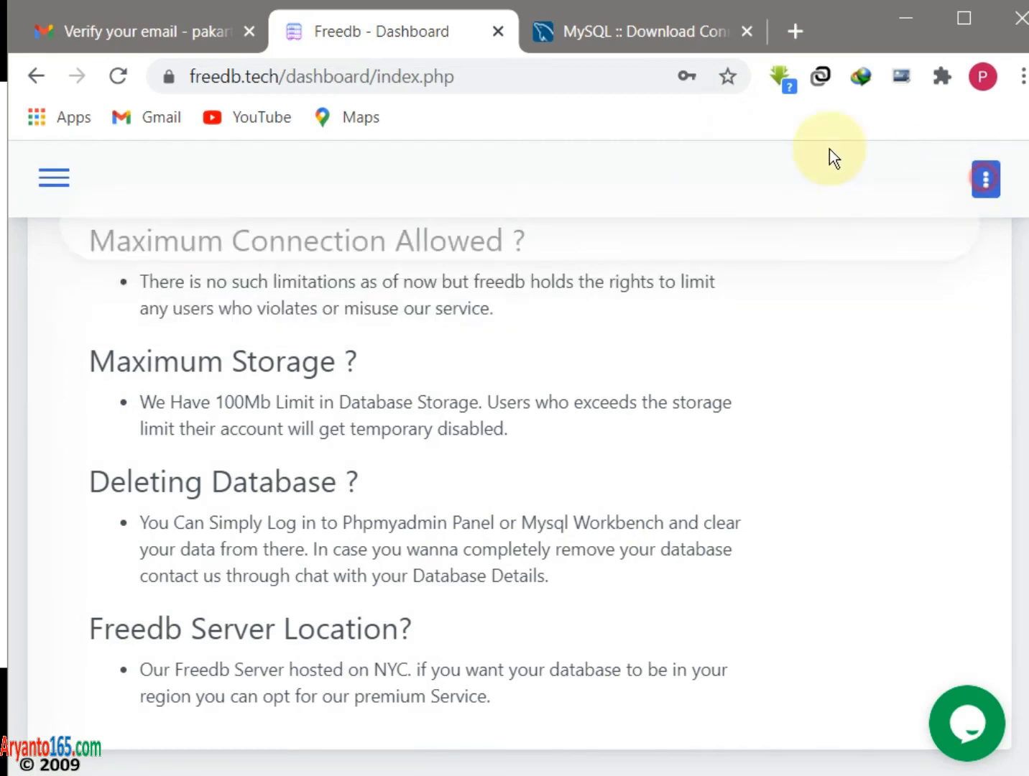
- Close the FreeDB, MySQL and Gmail tabs, move Notepad up, and bring the ODBC administrator forward
{"action": "left_click", "coordinate": [497, 31]}
{"action": "left_click", "coordinate": [510, 30]}
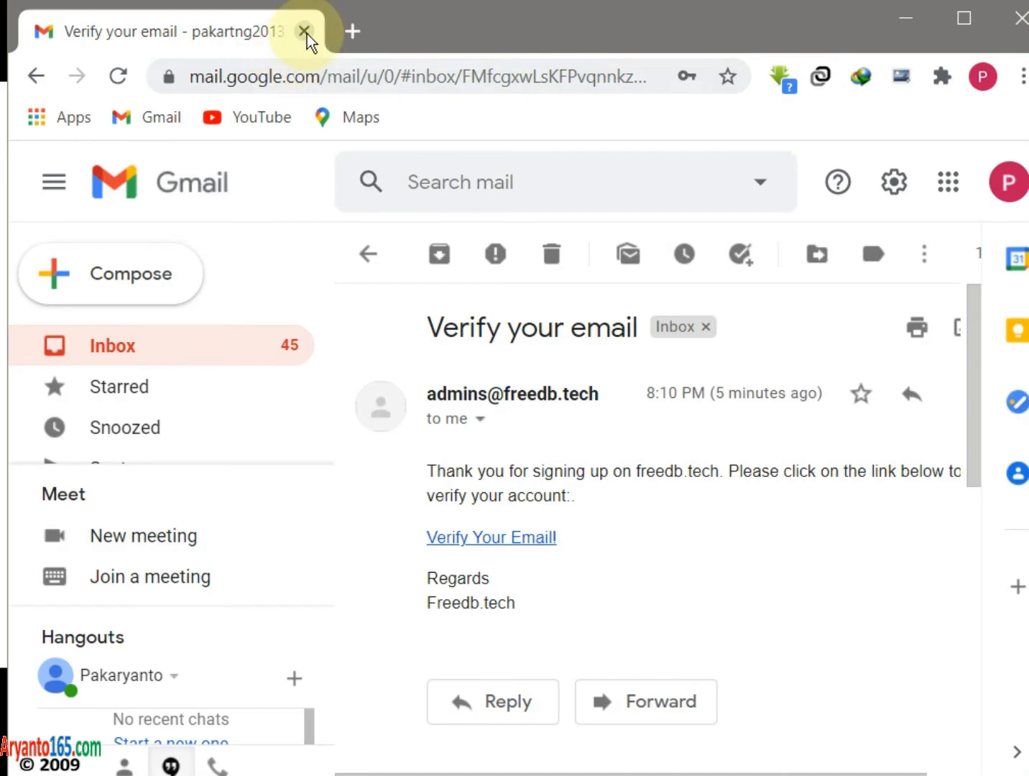
{"action": "left_click", "coordinate": [304, 31]}
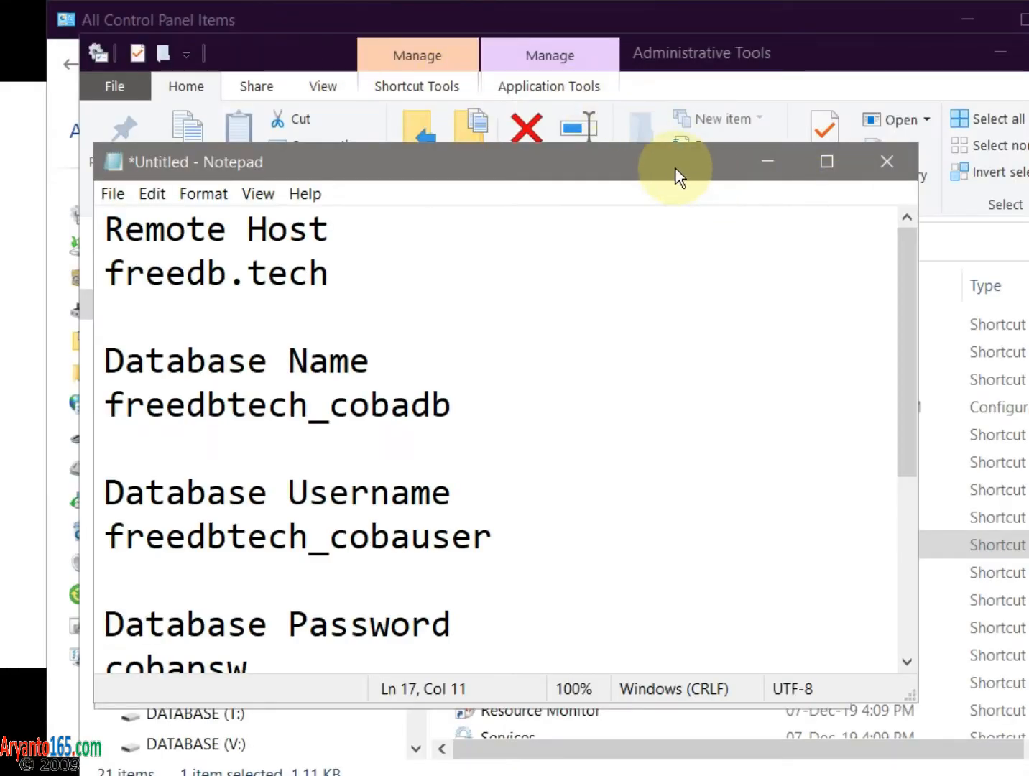
{"action": "left_click_drag", "start_coordinate": [681, 157], "coordinate": [661, 108]}
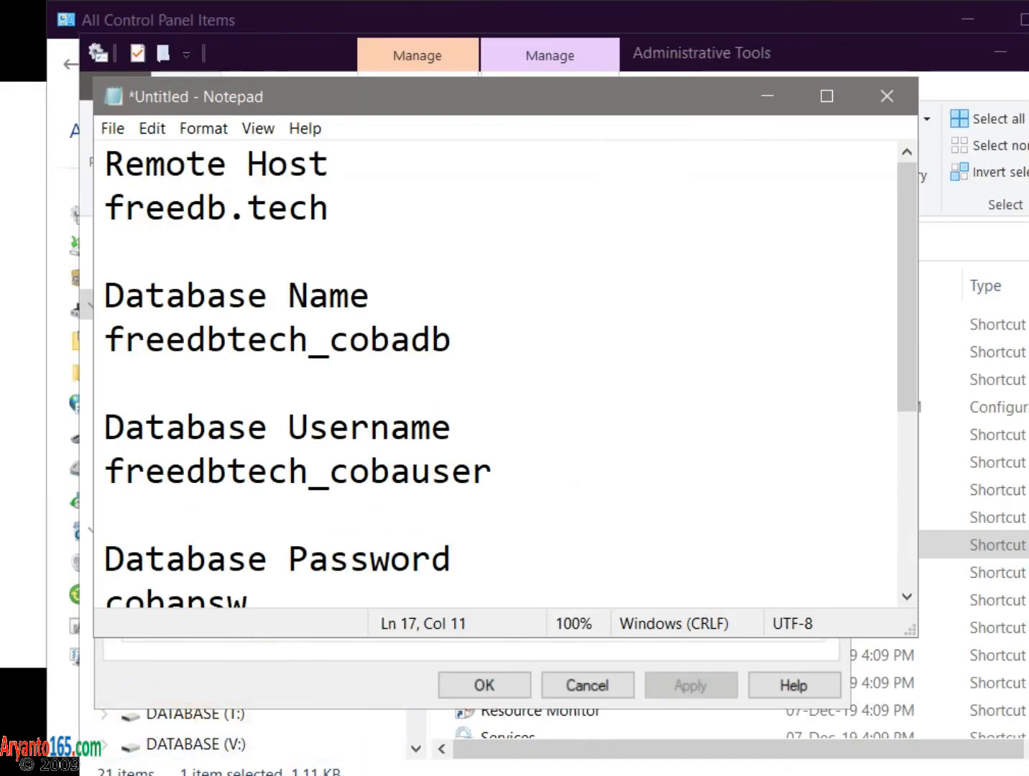
{"action": "left_click", "coordinate": [559, 646]}
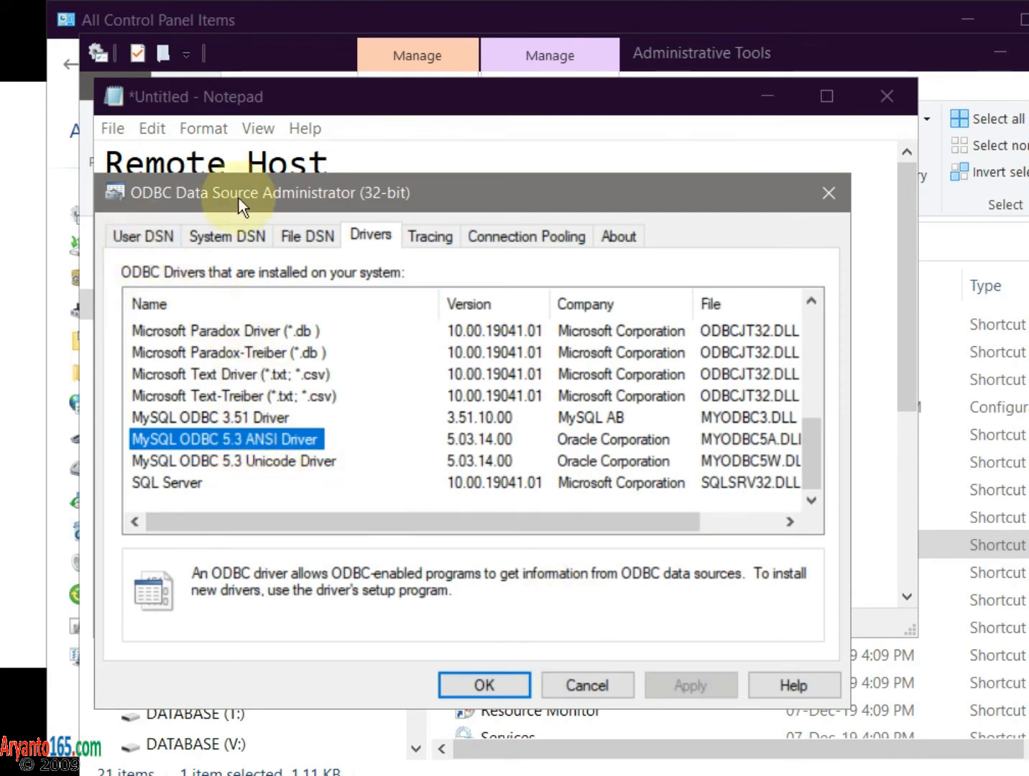
- On the User DSN tab, add a new data source using the MySQL ODBC 5.3 ANSI Driver
{"action": "left_click", "coordinate": [128, 236]}
{"action": "left_click", "coordinate": [724, 301]}
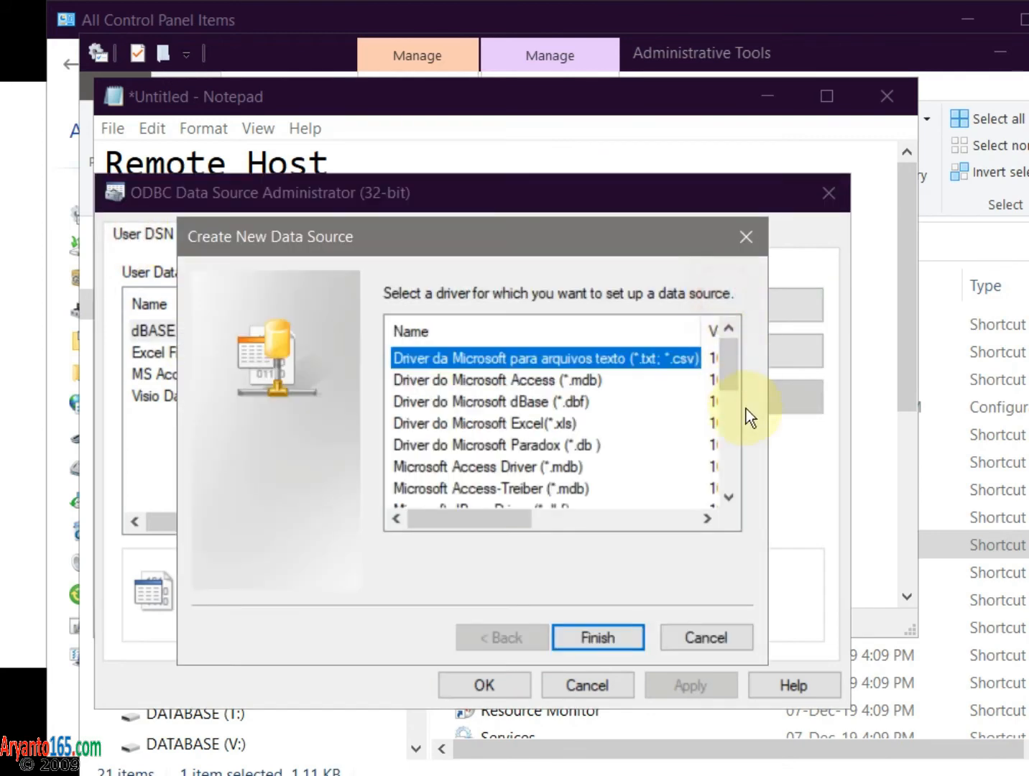
{"action": "left_click_drag", "start_coordinate": [725, 370], "coordinate": [728, 467]}
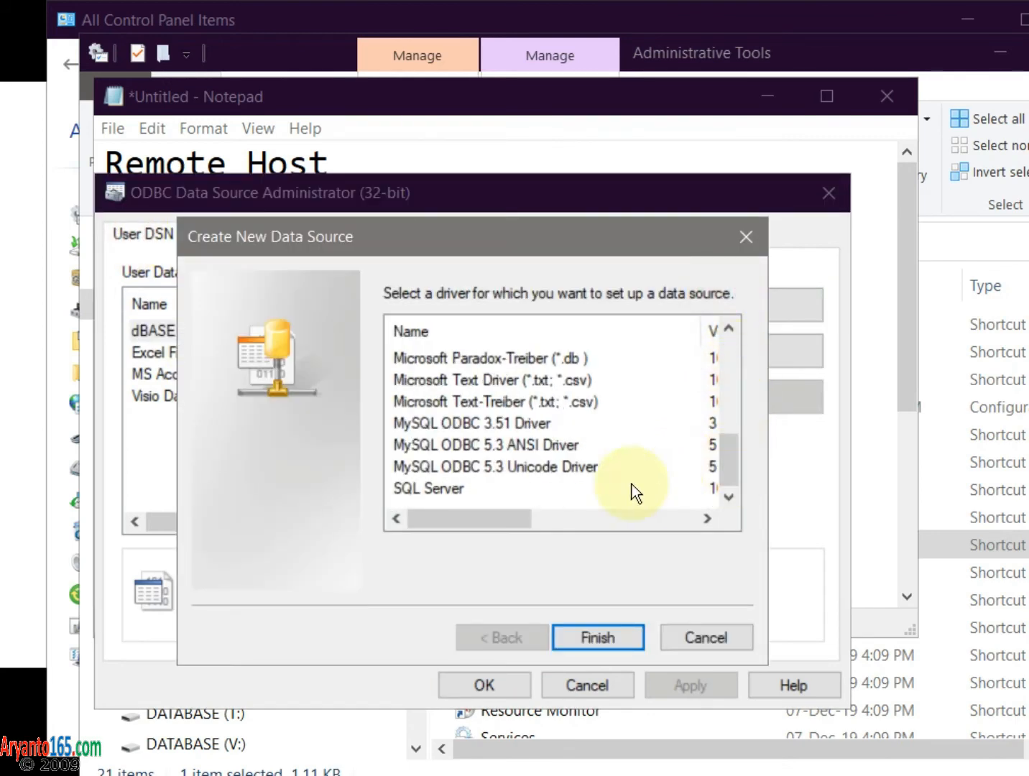
{"action": "double_click", "coordinate": [516, 443]}
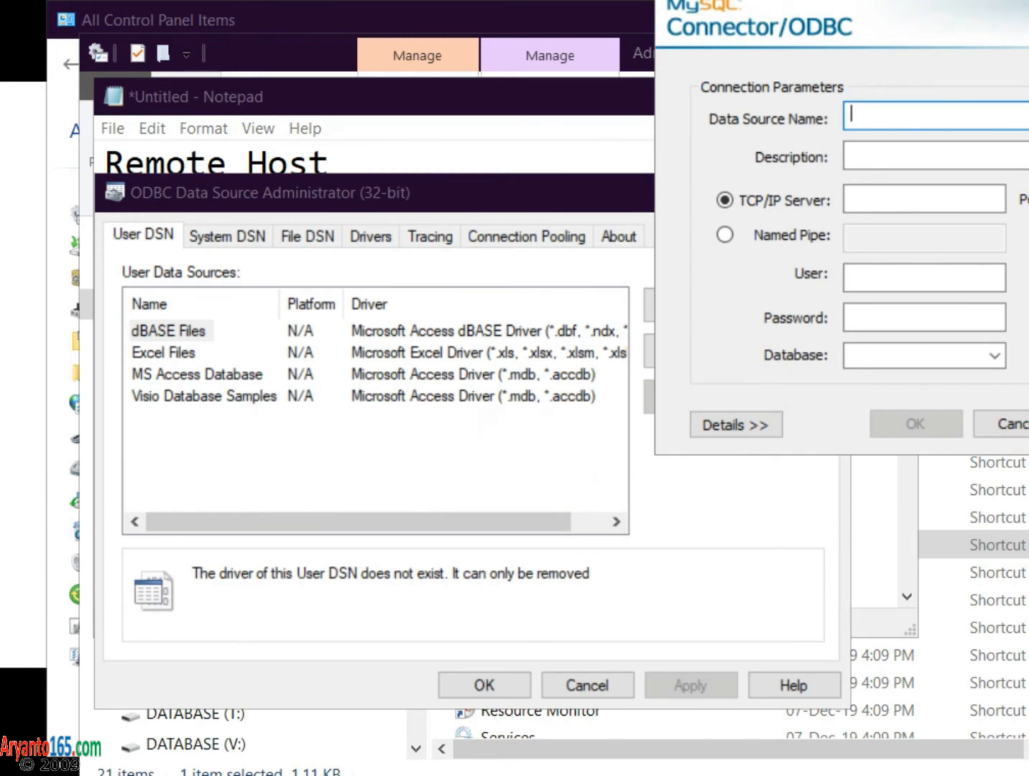
- Copy freedb.tech from the Notepad notes into the connector's server field
{"action": "left_click_drag", "start_coordinate": [1019, 2], "coordinate": [606, 185]}
{"action": "left_click", "coordinate": [388, 112]}
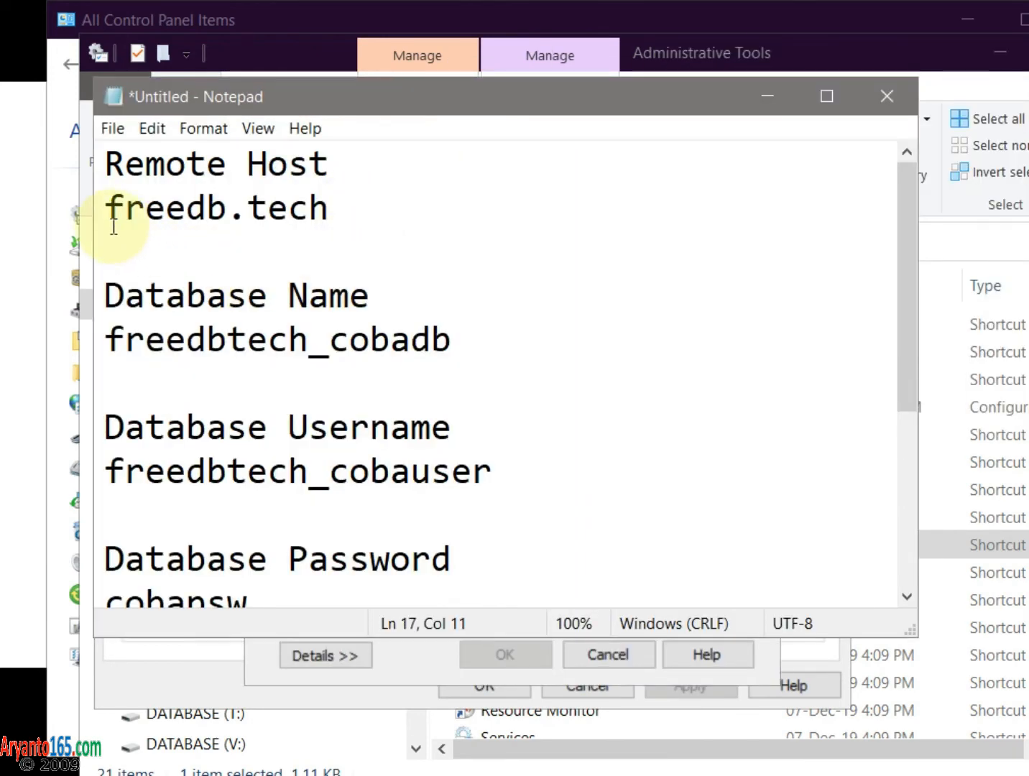
{"action": "left_click_drag", "start_coordinate": [106, 208], "coordinate": [329, 213]}
{"action": "key", "text": "ctrl+c"}
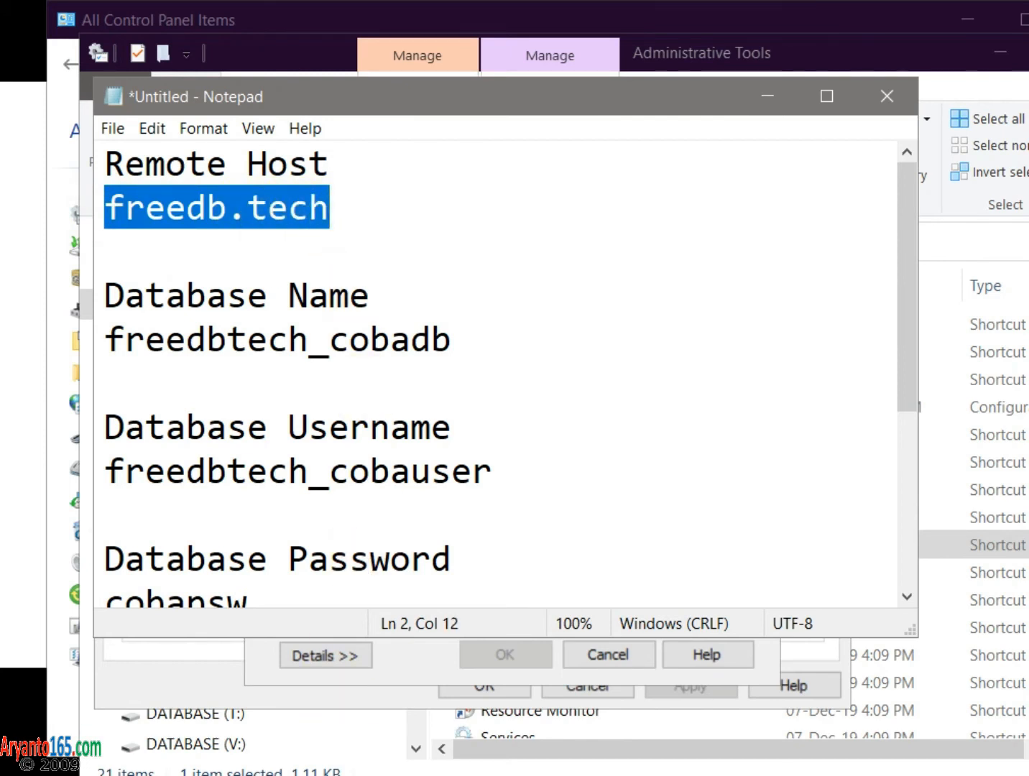
{"action": "left_click", "coordinate": [418, 774]}
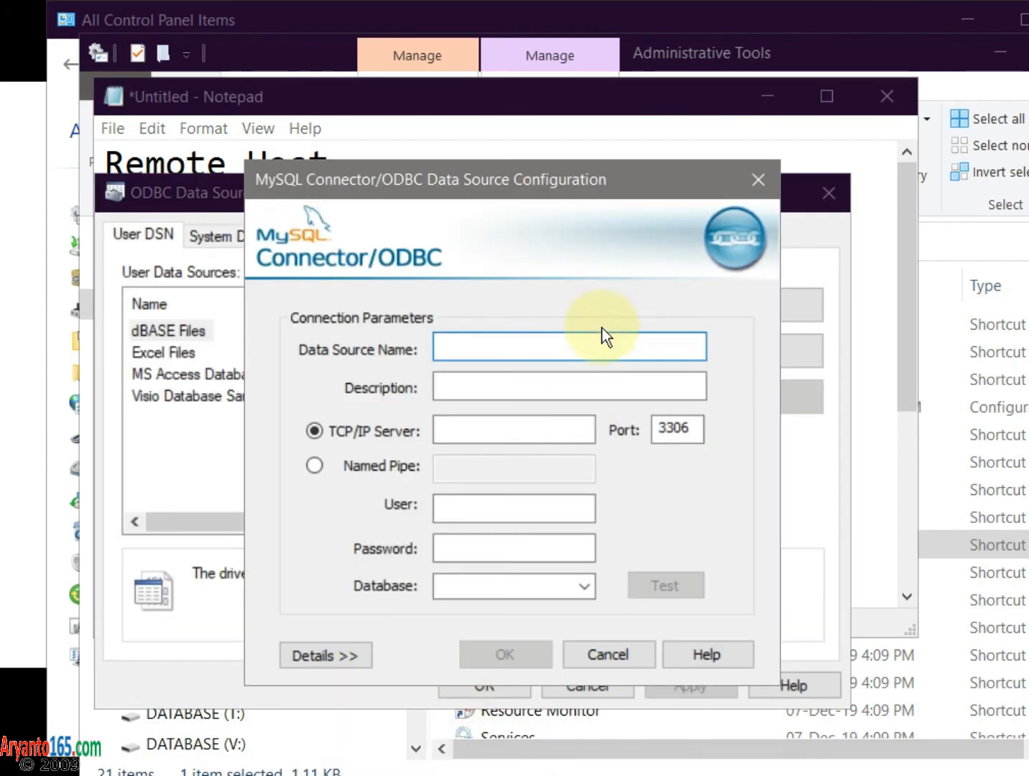
{"action": "left_click", "coordinate": [470, 429]}
{"action": "key", "text": "ctrl+v"}
- Name the data source dsn_freedb and start its description 'dsn untuk mysql dari'
{"action": "left_click", "coordinate": [474, 355]}
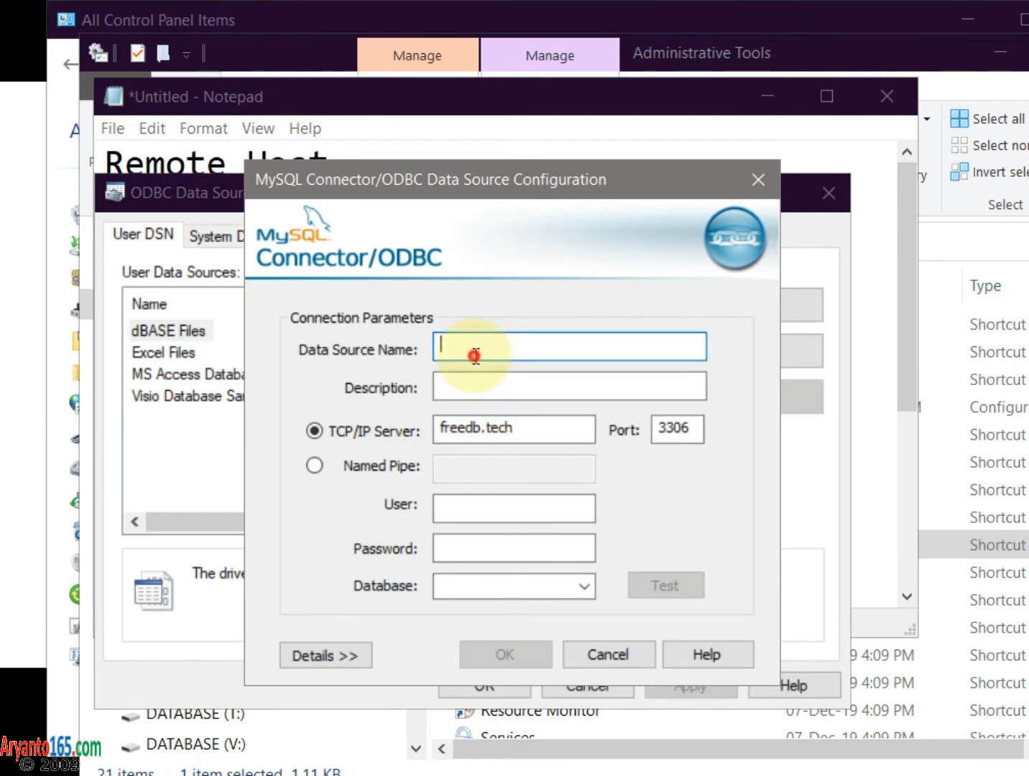
{"action": "type", "text": "dsn_"}
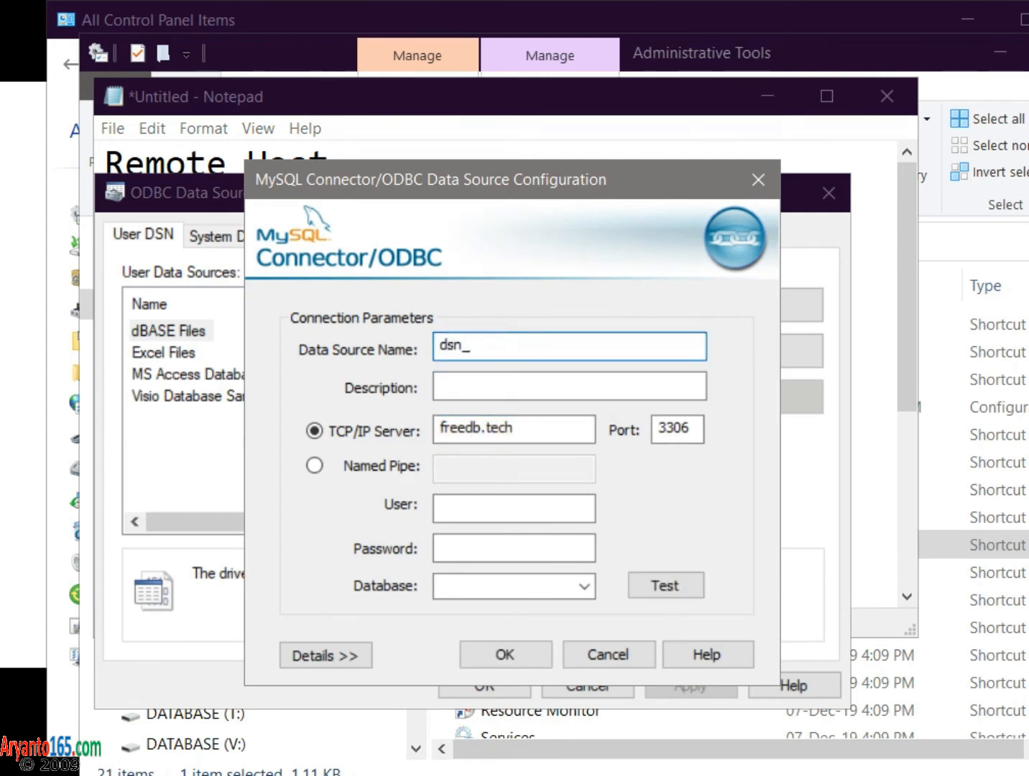
{"action": "type", "text": "freedb"}
{"action": "left_click", "coordinate": [461, 393]}
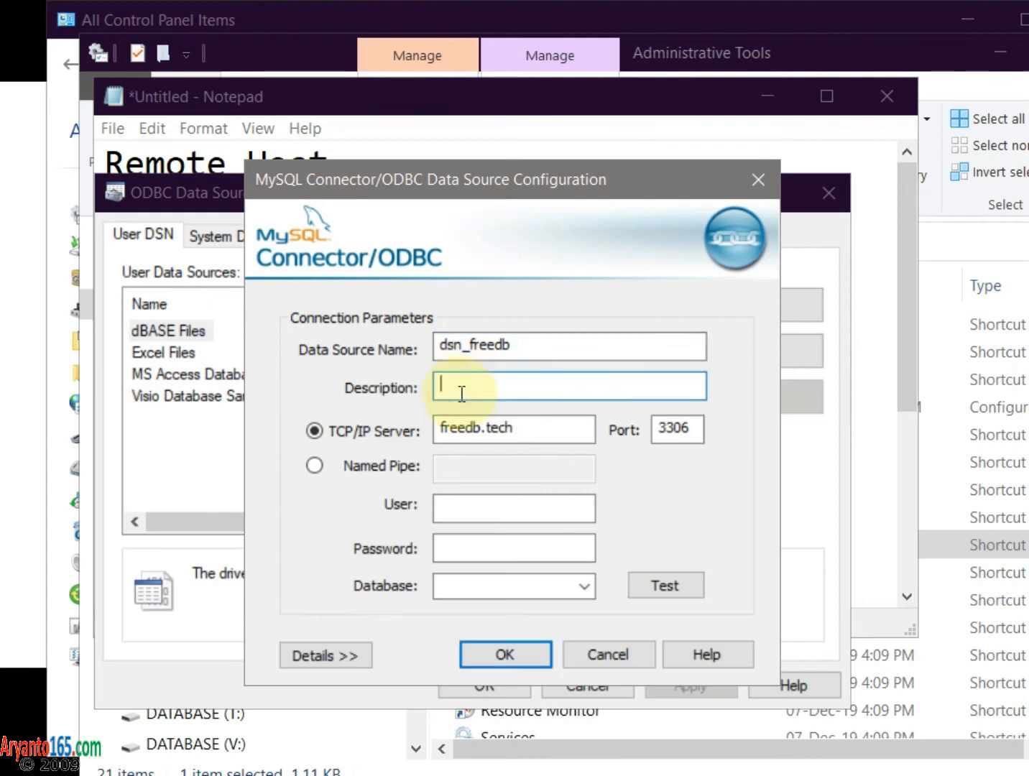
{"action": "type", "text": "dsn untuk mysql dari freedb.tech"}
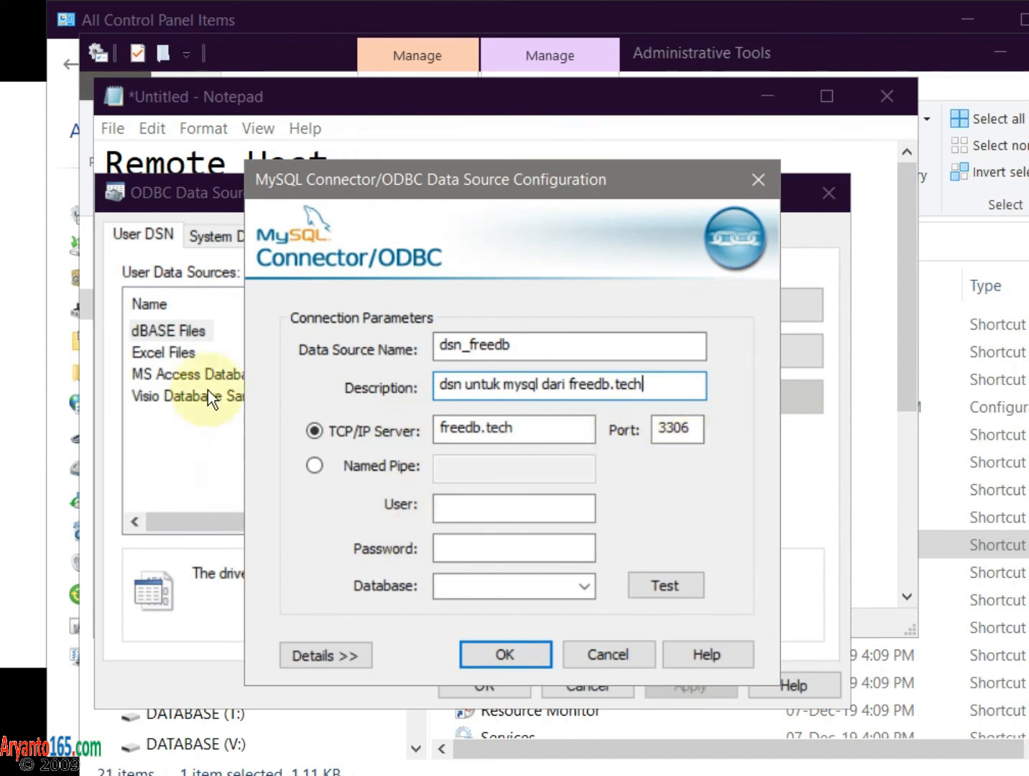
- Copy the database username from the notes into the connector's User field
{"action": "left_click", "coordinate": [207, 107]}
{"action": "left_click", "coordinate": [108, 472]}
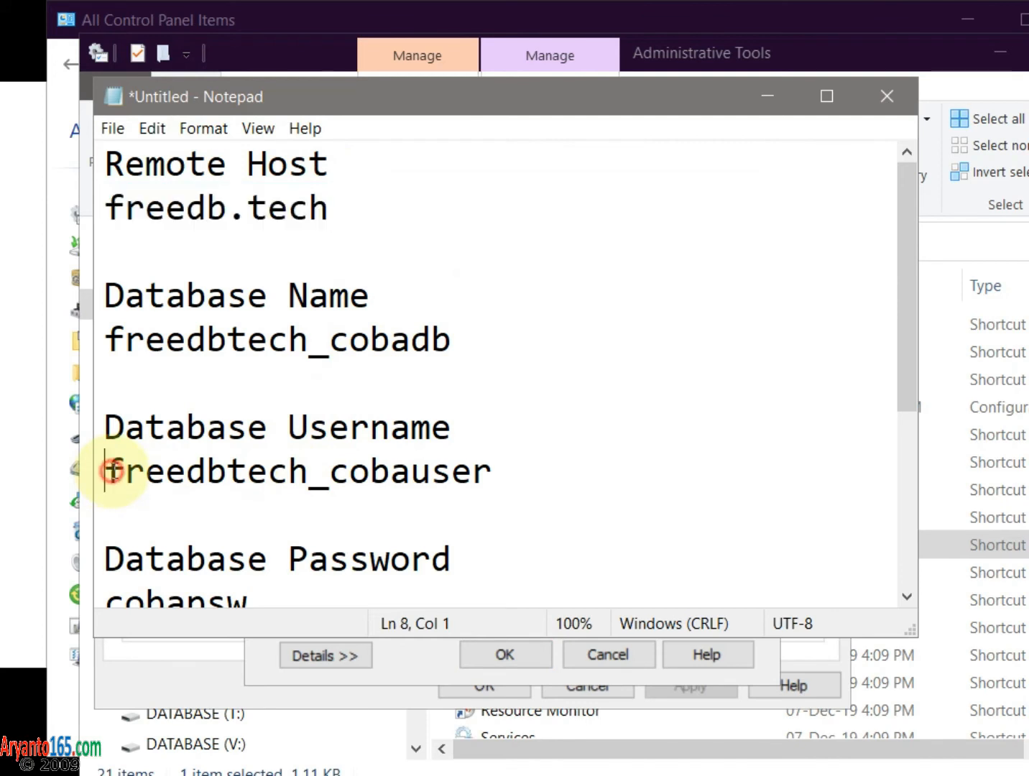
{"action": "left_click_drag", "start_coordinate": [108, 471], "coordinate": [470, 514]}
{"action": "key", "text": "ctrl+c"}
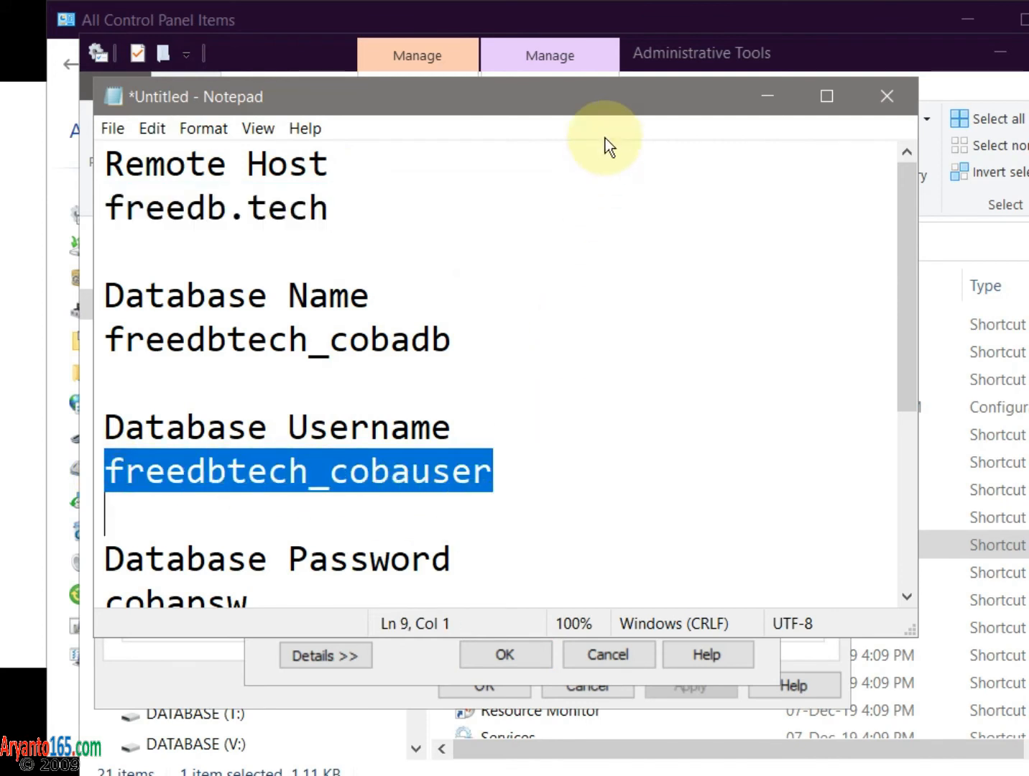
{"action": "left_click", "coordinate": [695, 642]}
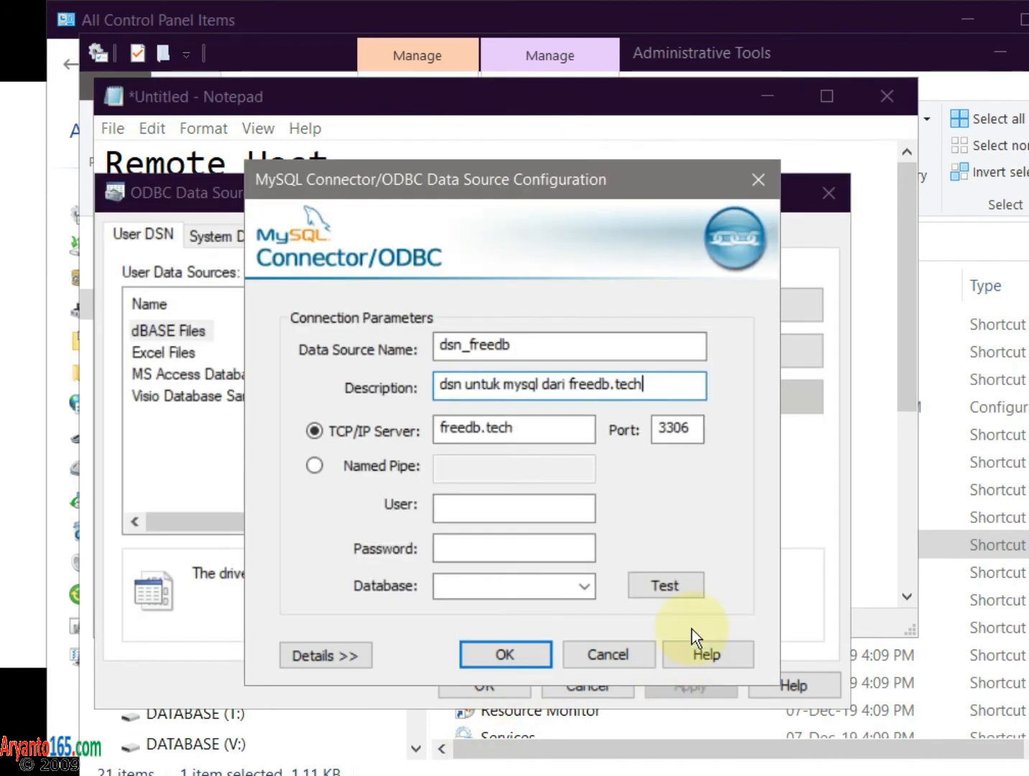
{"action": "left_click", "coordinate": [510, 510]}
{"action": "key", "text": "ctrl+v"}
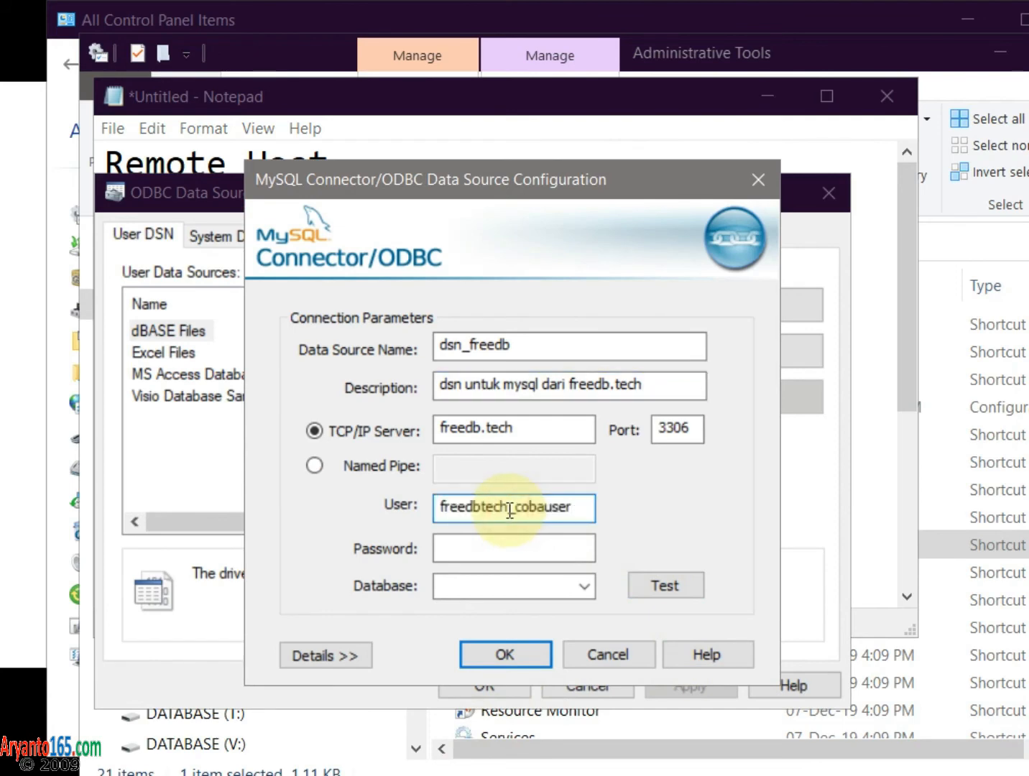
- Copy the database password from the notes into the Password field and test the connection
{"action": "left_click", "coordinate": [224, 96]}
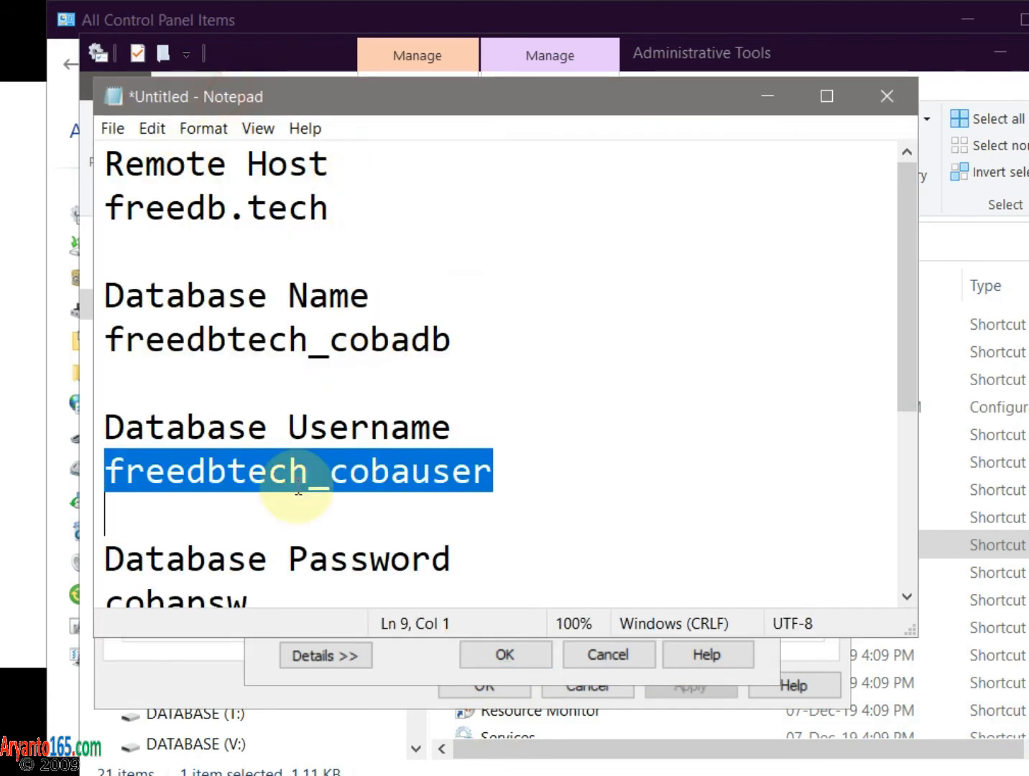
{"action": "scroll", "coordinate": [287, 563], "scroll_direction": "down", "scroll_amount": 1}
{"action": "left_click", "coordinate": [99, 476]}
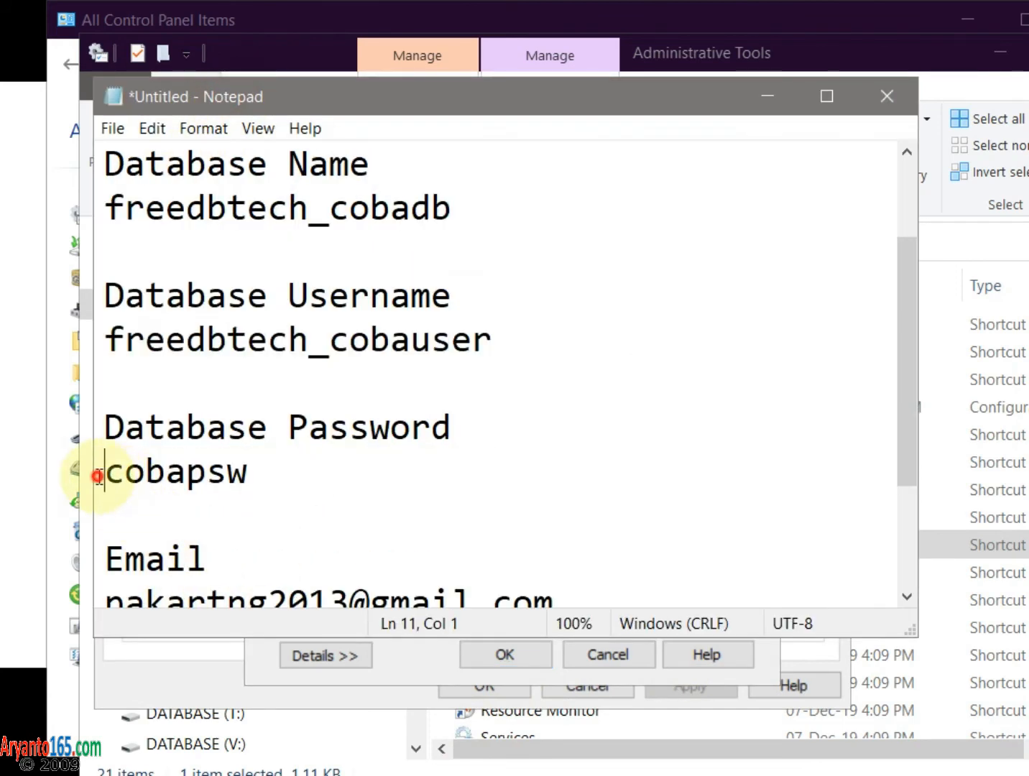
{"action": "left_click_drag", "start_coordinate": [97, 477], "coordinate": [253, 477]}
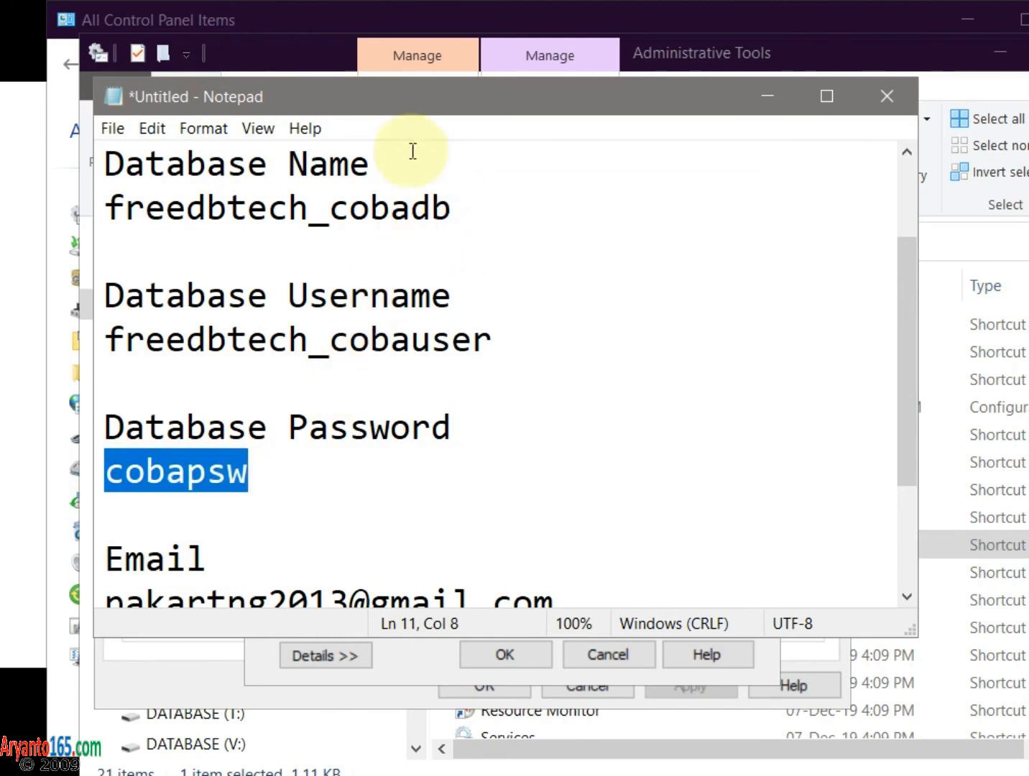
{"action": "left_click", "coordinate": [267, 20]}
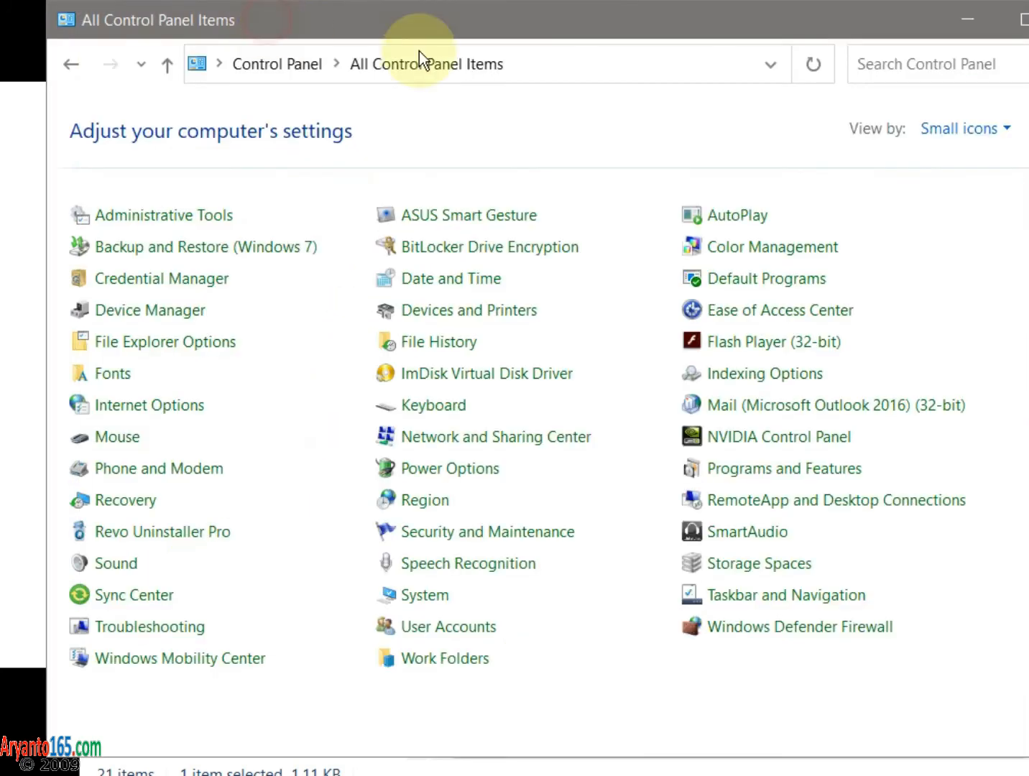
{"action": "left_click", "coordinate": [402, 773]}
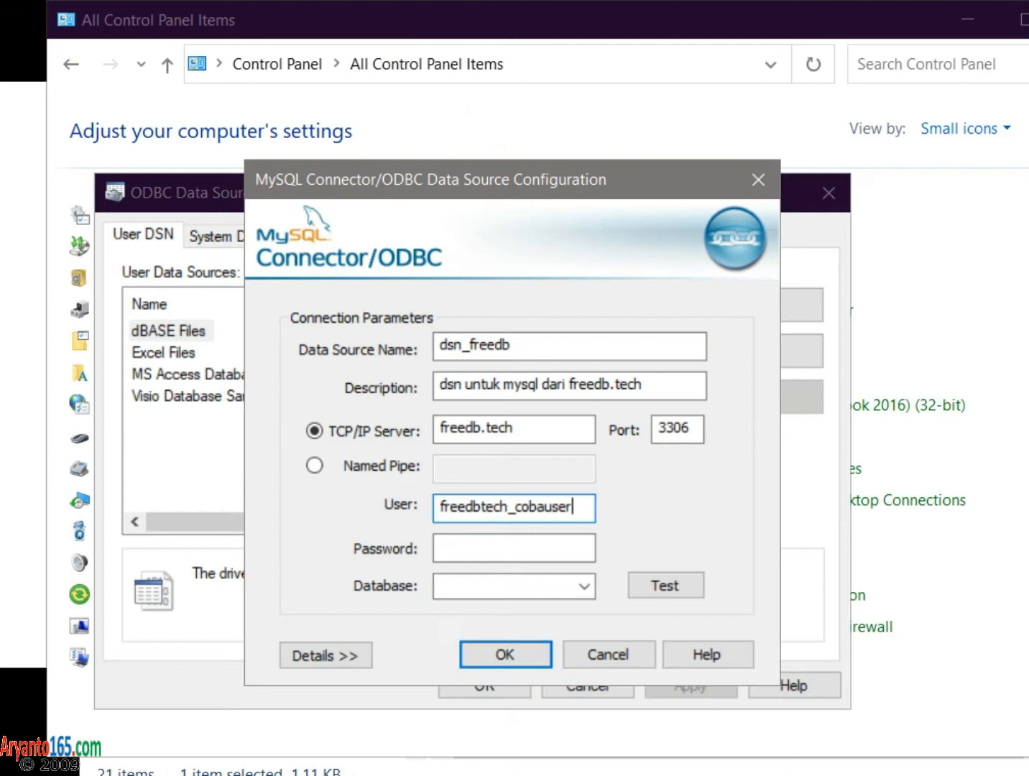
{"action": "left_click", "coordinate": [495, 548]}
{"action": "key", "text": "ctrl+v"}
{"action": "left_click", "coordinate": [666, 587]}
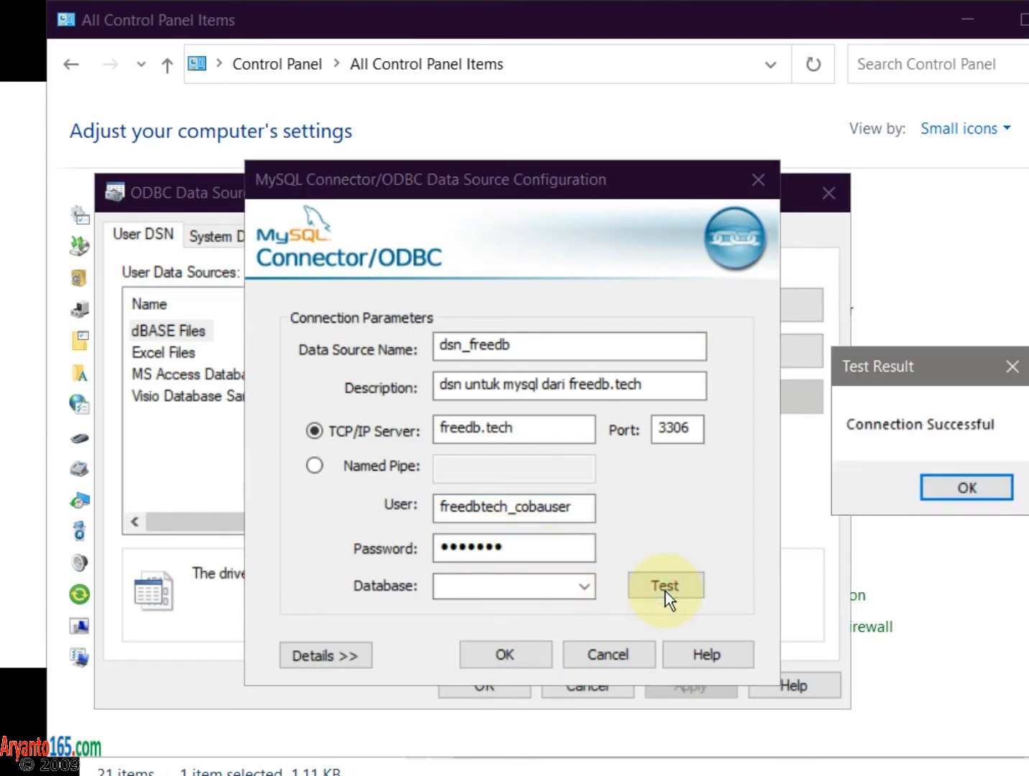
- Dismiss the Connection Successful test result message
{"action": "left_click_drag", "start_coordinate": [924, 375], "coordinate": [701, 383]}
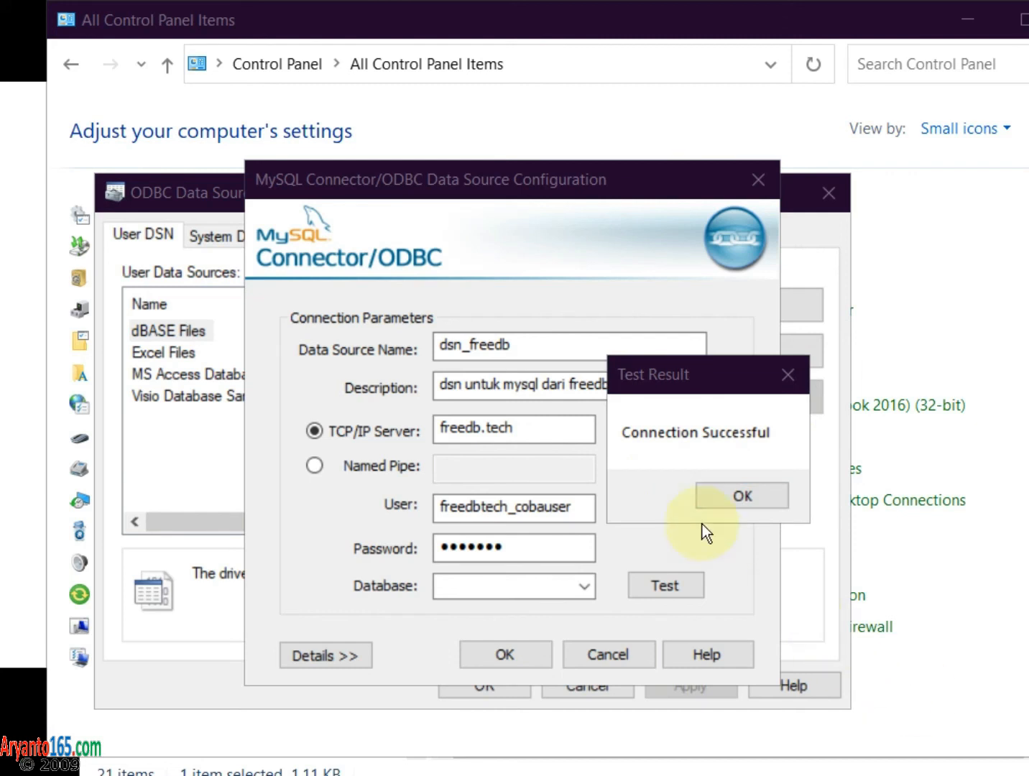
{"action": "left_click", "coordinate": [691, 378]}
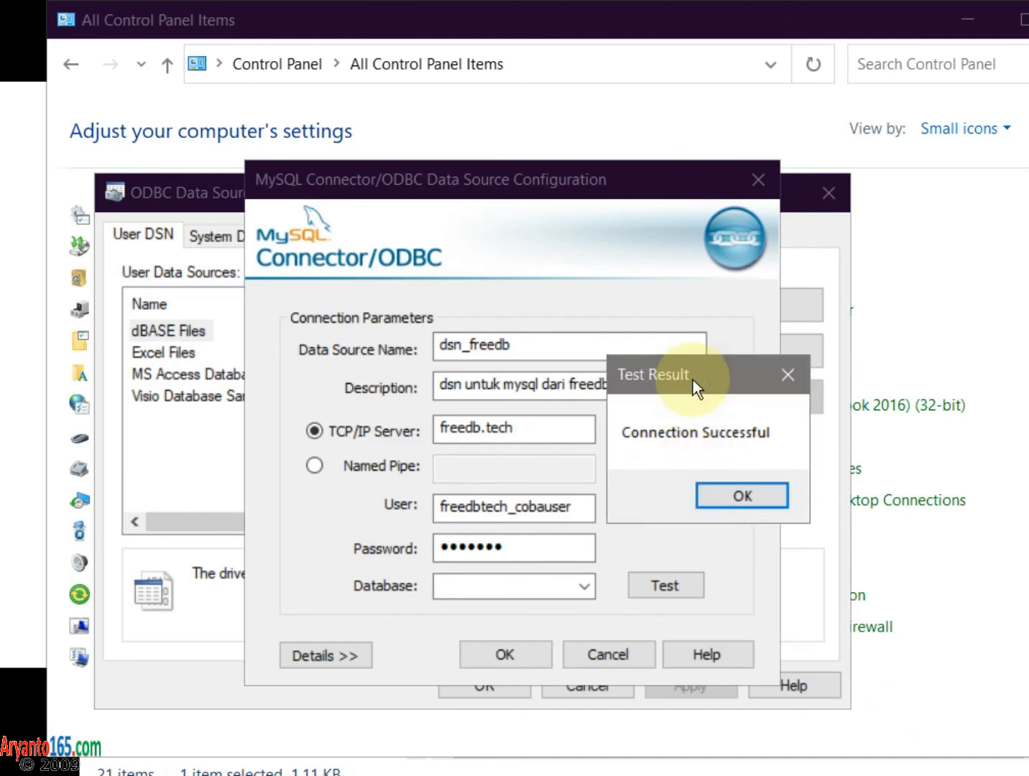
{"action": "left_click_drag", "start_coordinate": [693, 380], "coordinate": [643, 328]}
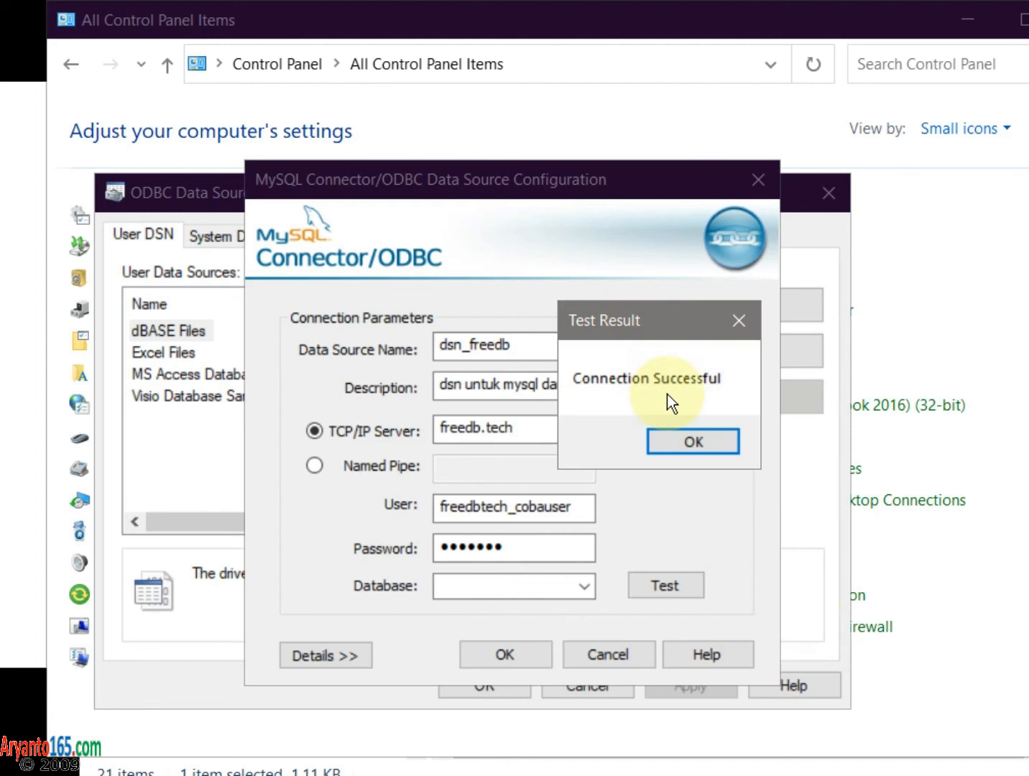
{"action": "left_click", "coordinate": [680, 443]}
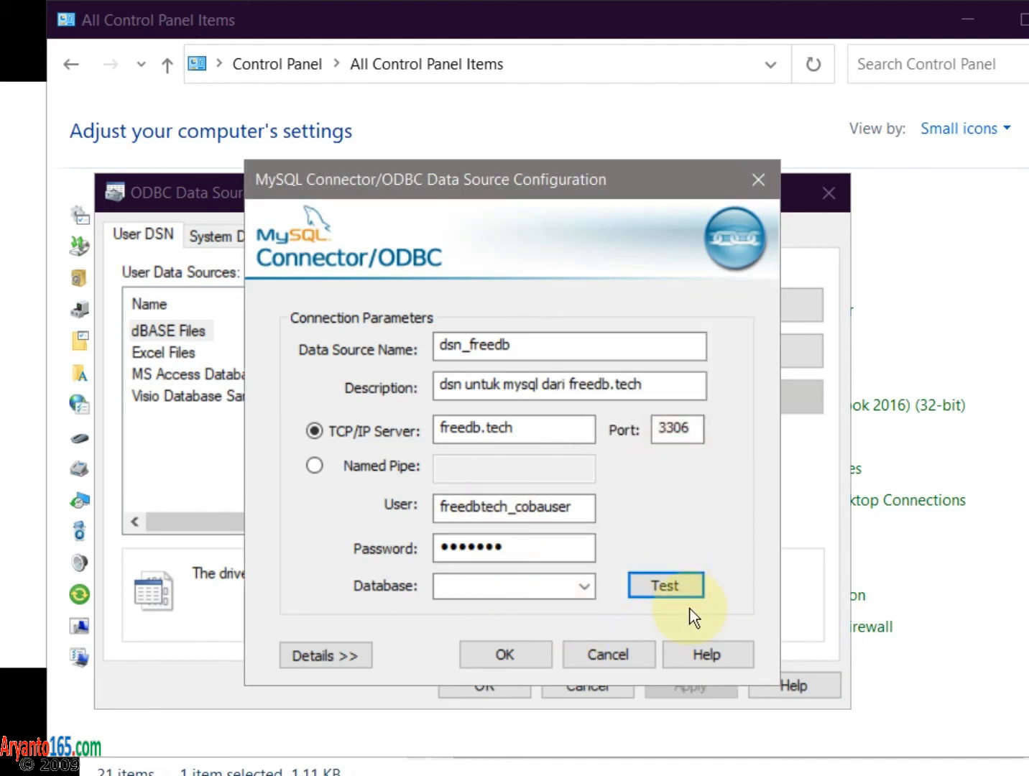
- Choose freedbtech_cobadb from the Database dropdown
{"action": "left_click", "coordinate": [596, 585]}
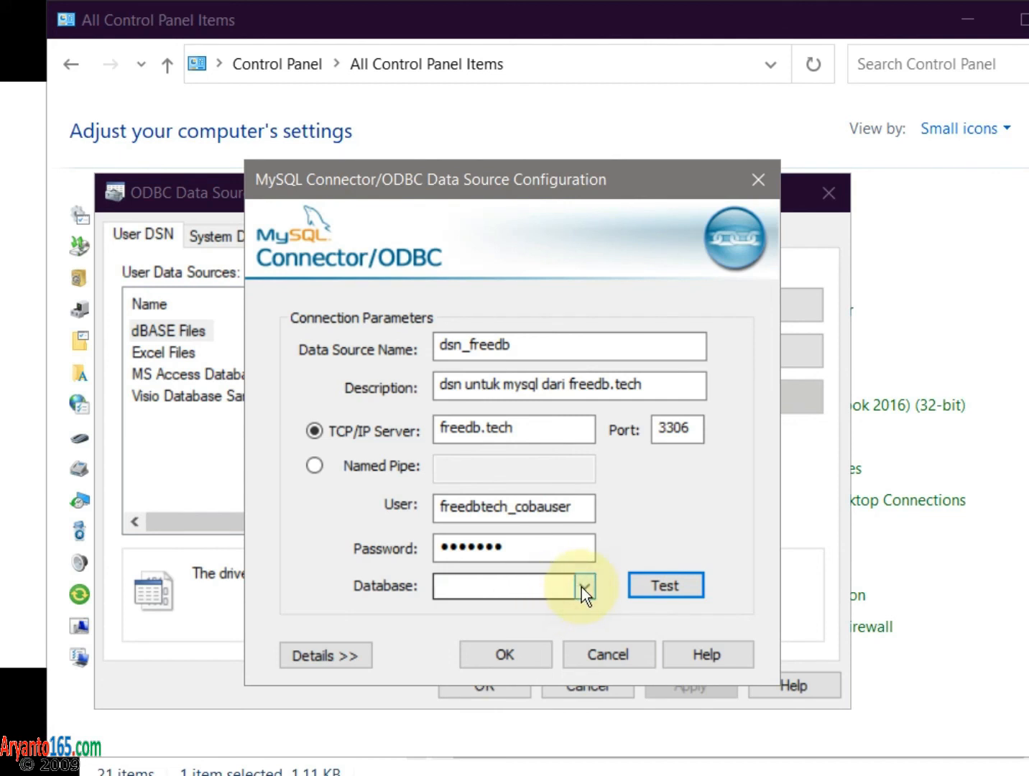
{"action": "left_click", "coordinate": [581, 587]}
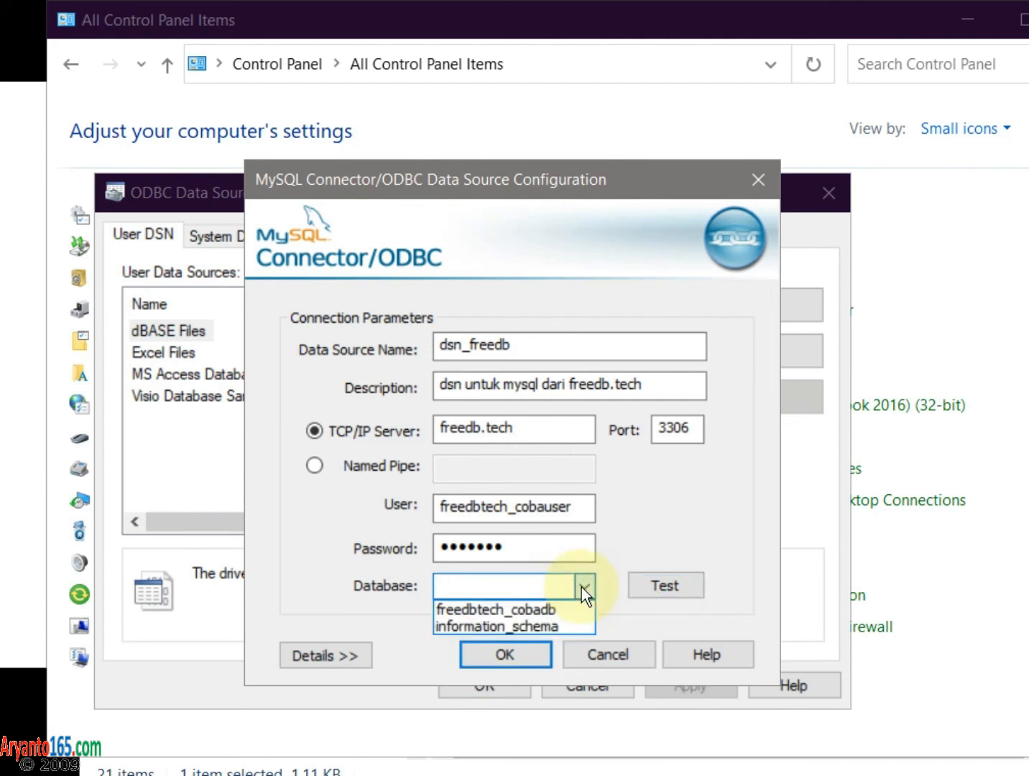
{"action": "left_click", "coordinate": [542, 610]}
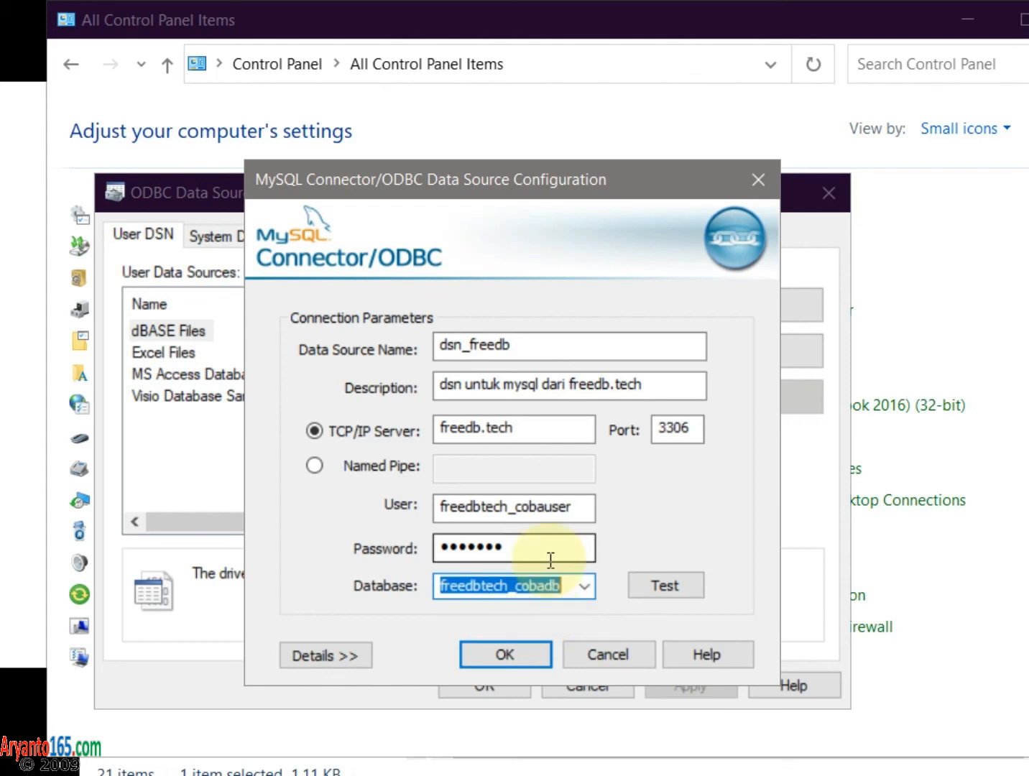
- Save dsn_freedb, verify it uses the MySQL ODBC 5.3 ANSI Driver, and close the administrator
{"action": "left_click", "coordinate": [507, 661]}
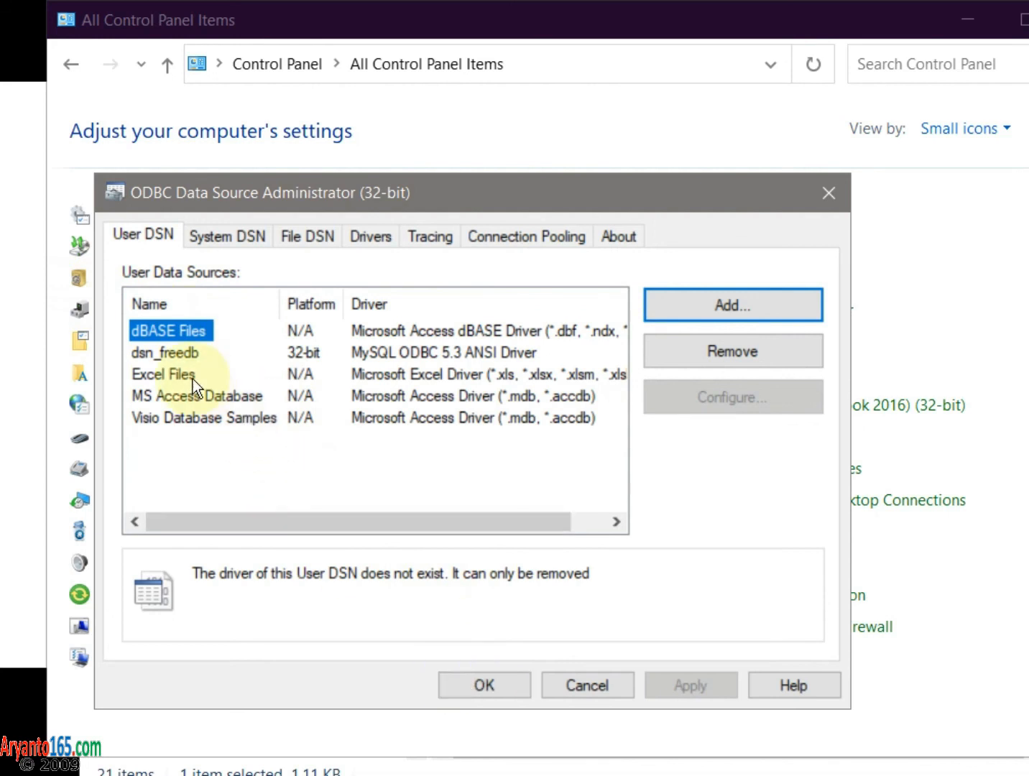
{"action": "left_click", "coordinate": [172, 351]}
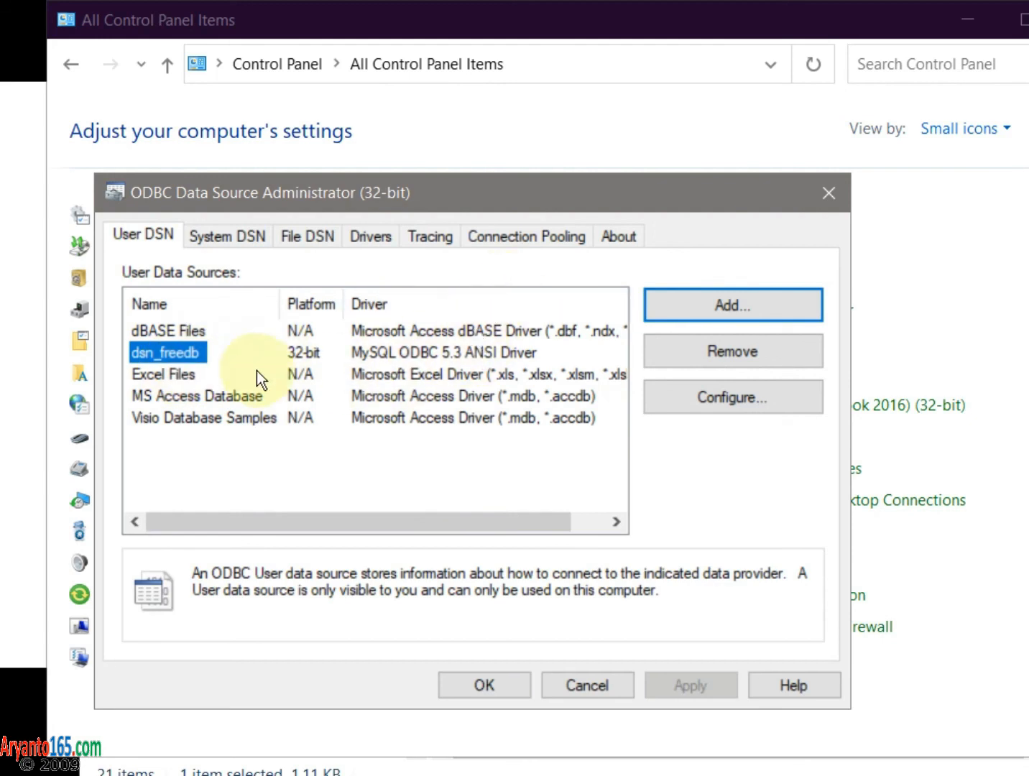
{"action": "left_click", "coordinate": [496, 686]}
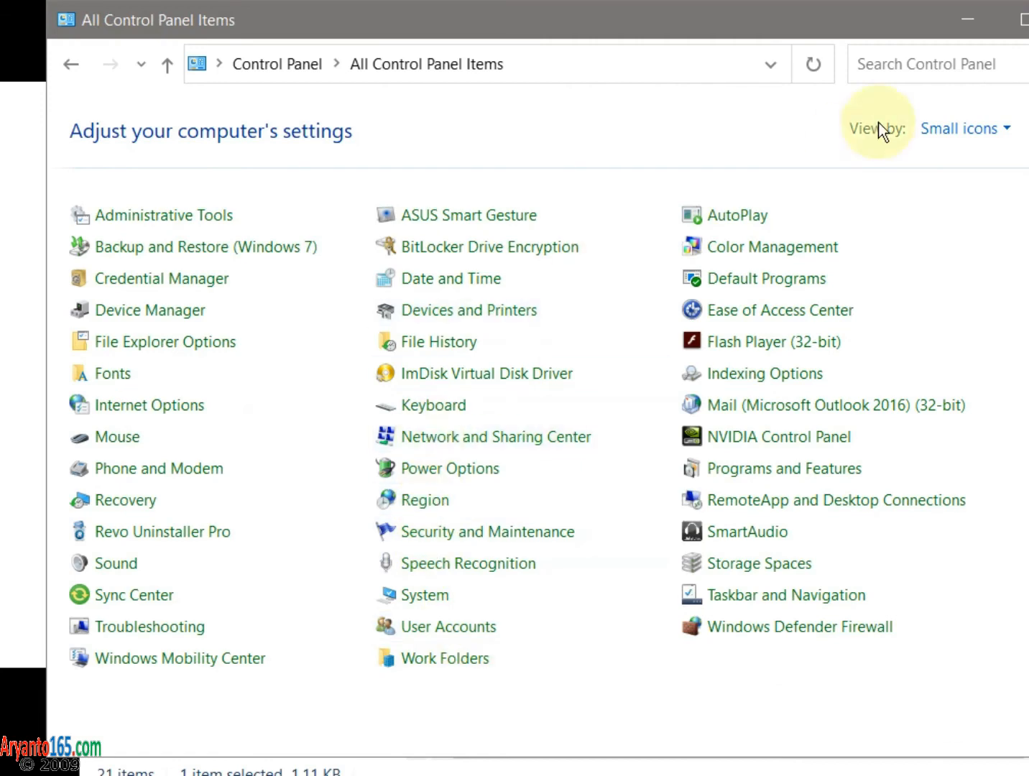
- Close Control Panel and Notepad, saving the notes to replace password.txt in D:\videos\myedit\aryanto
{"action": "left_click", "coordinate": [1028, 19]}
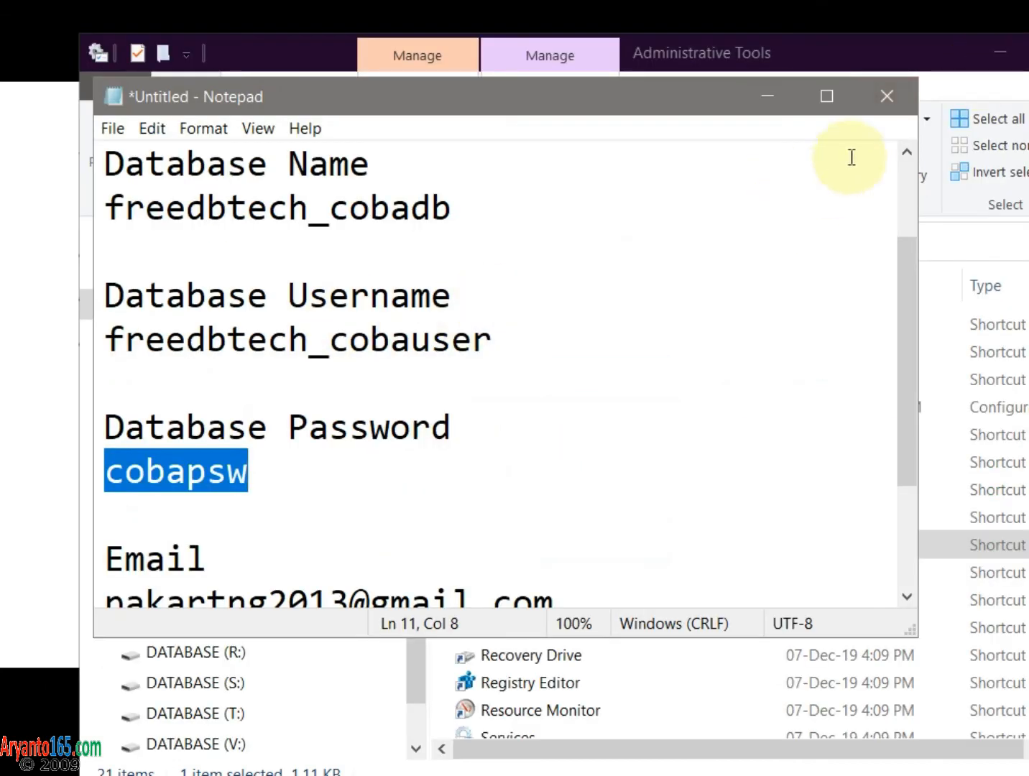
{"action": "left_click", "coordinate": [877, 96]}
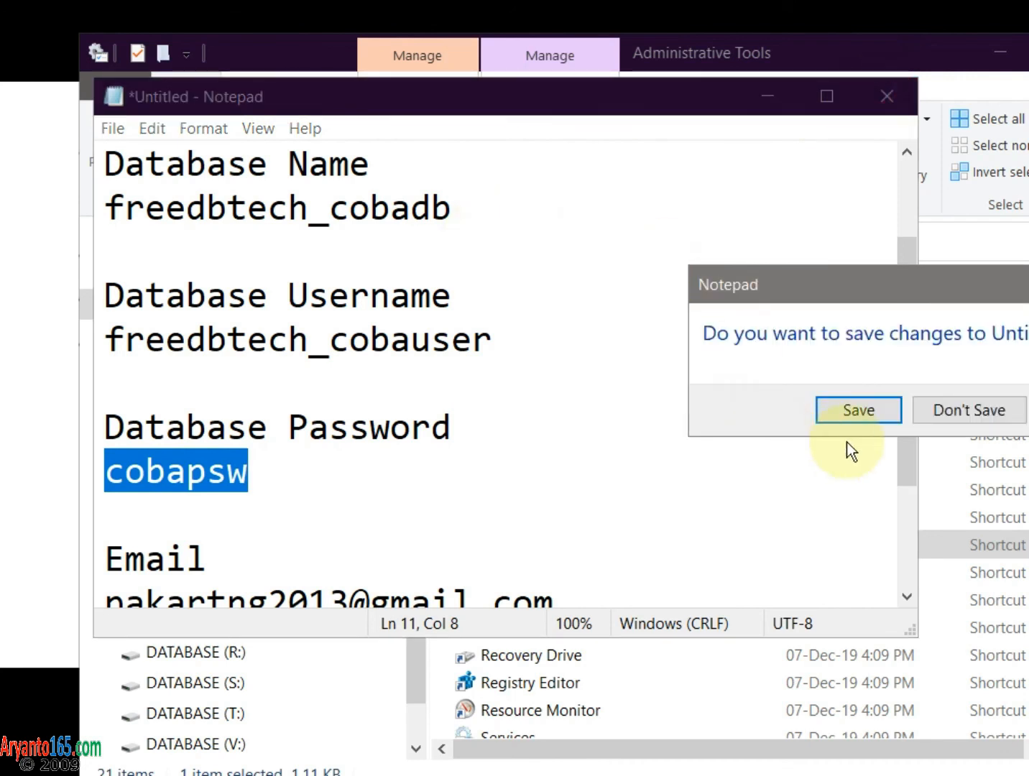
{"action": "left_click", "coordinate": [854, 409]}
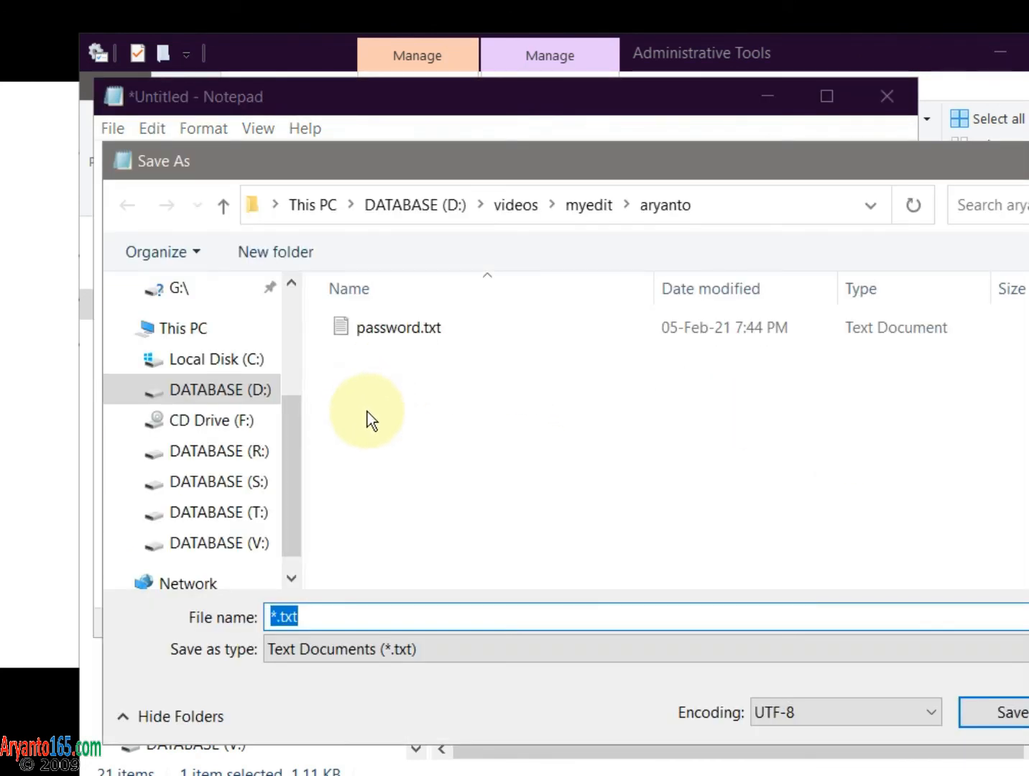
{"action": "left_click", "coordinate": [410, 330]}
{"action": "left_click", "coordinate": [992, 712]}
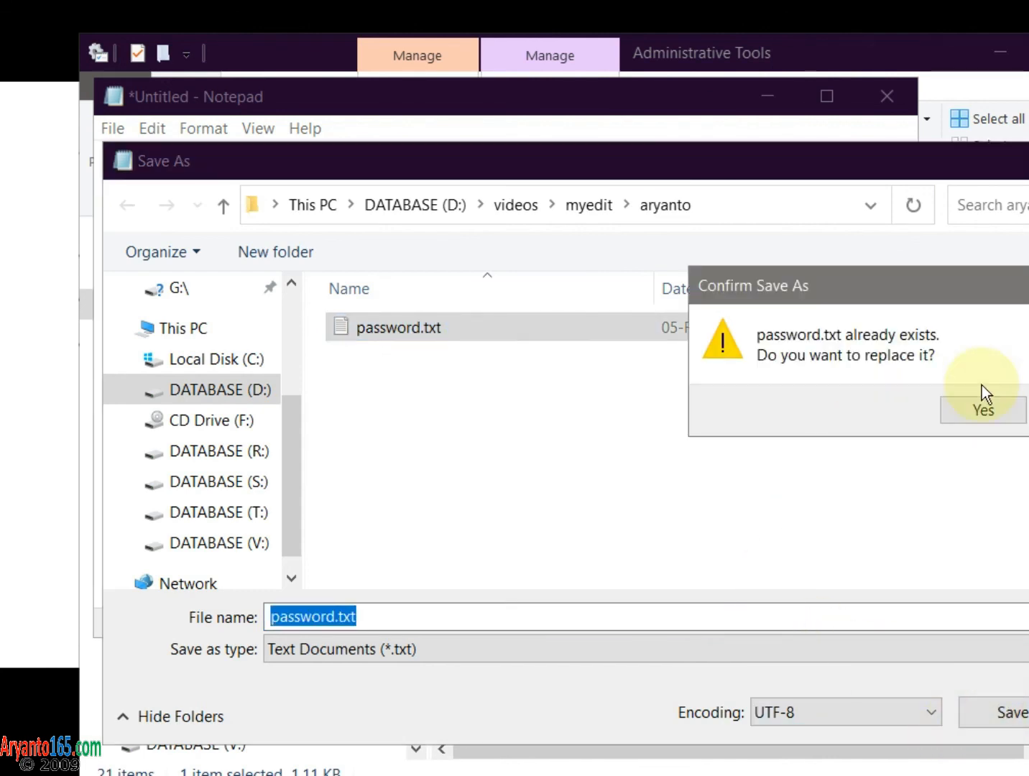